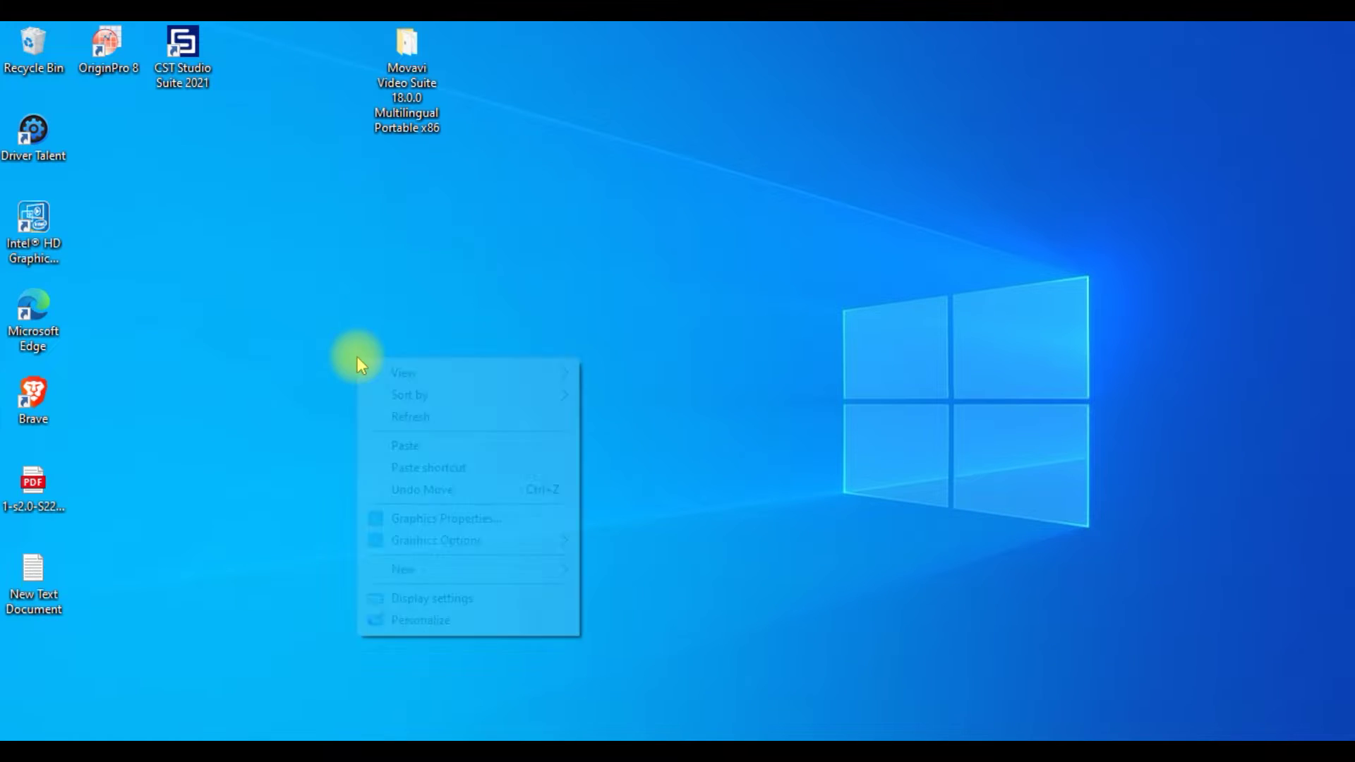
# Create a new folder on the desktop and name it 'ms office'.
pyautogui.moveTo(493, 563)
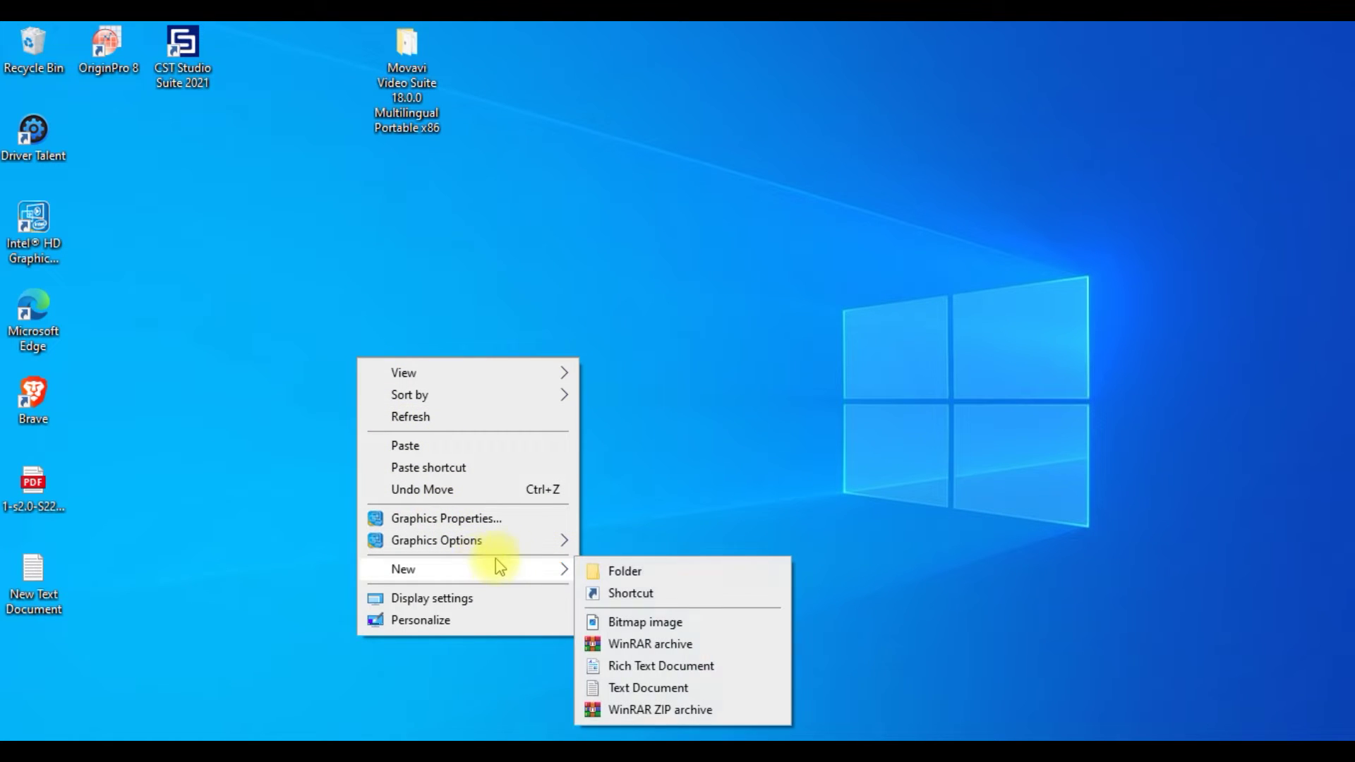
pyautogui.click(621, 567)
pyautogui.write('office')
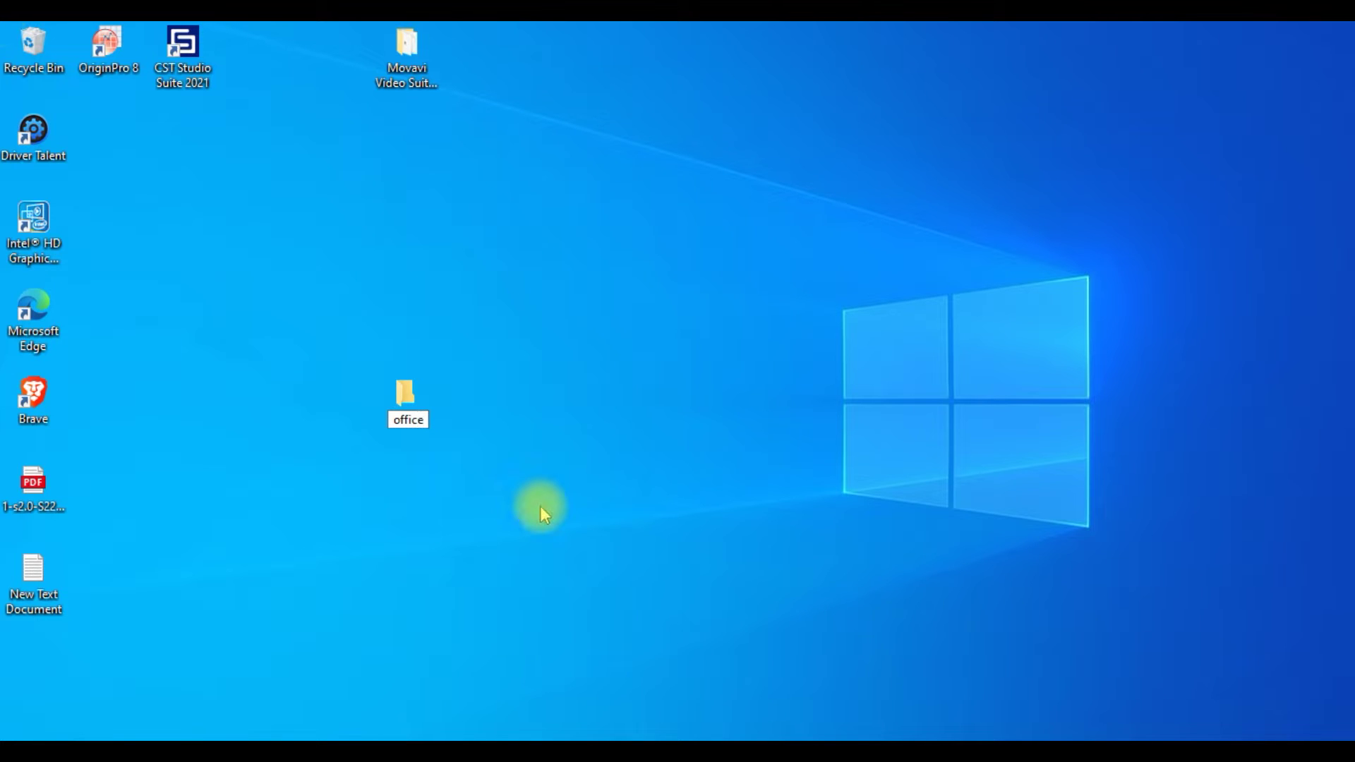
pyautogui.press('Home')
pyautogui.write('ms')
pyautogui.press('Return')
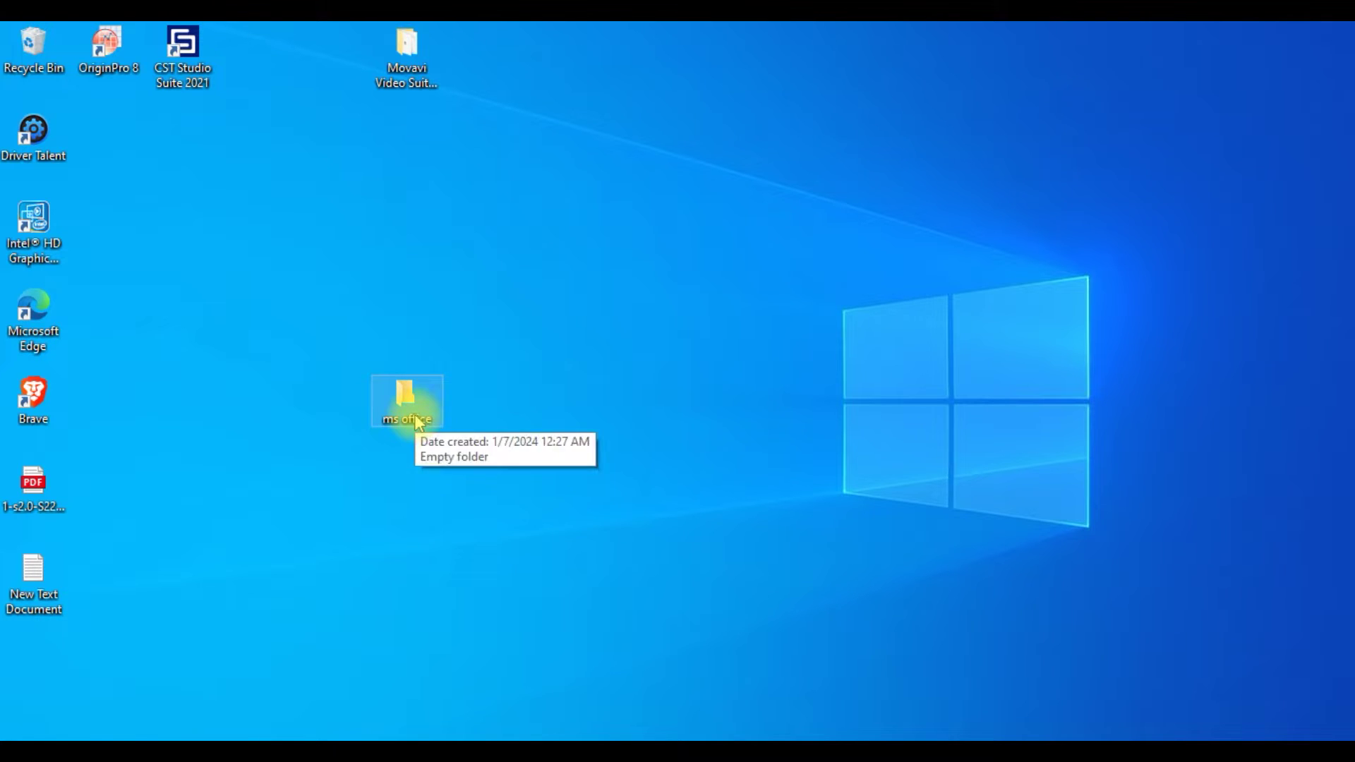
# In Edge, search Google for 'ms office customization tool'.
pyautogui.click(424, 734)
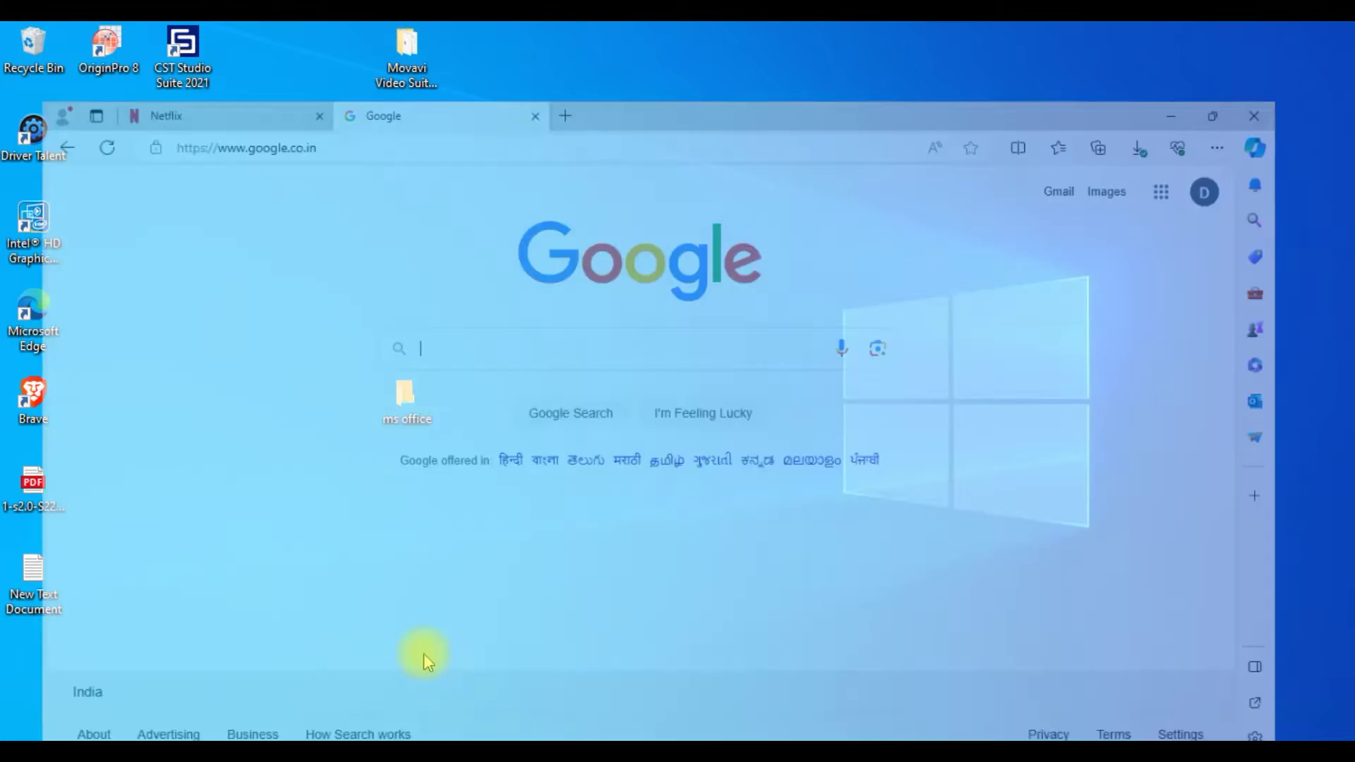
pyautogui.click(463, 296)
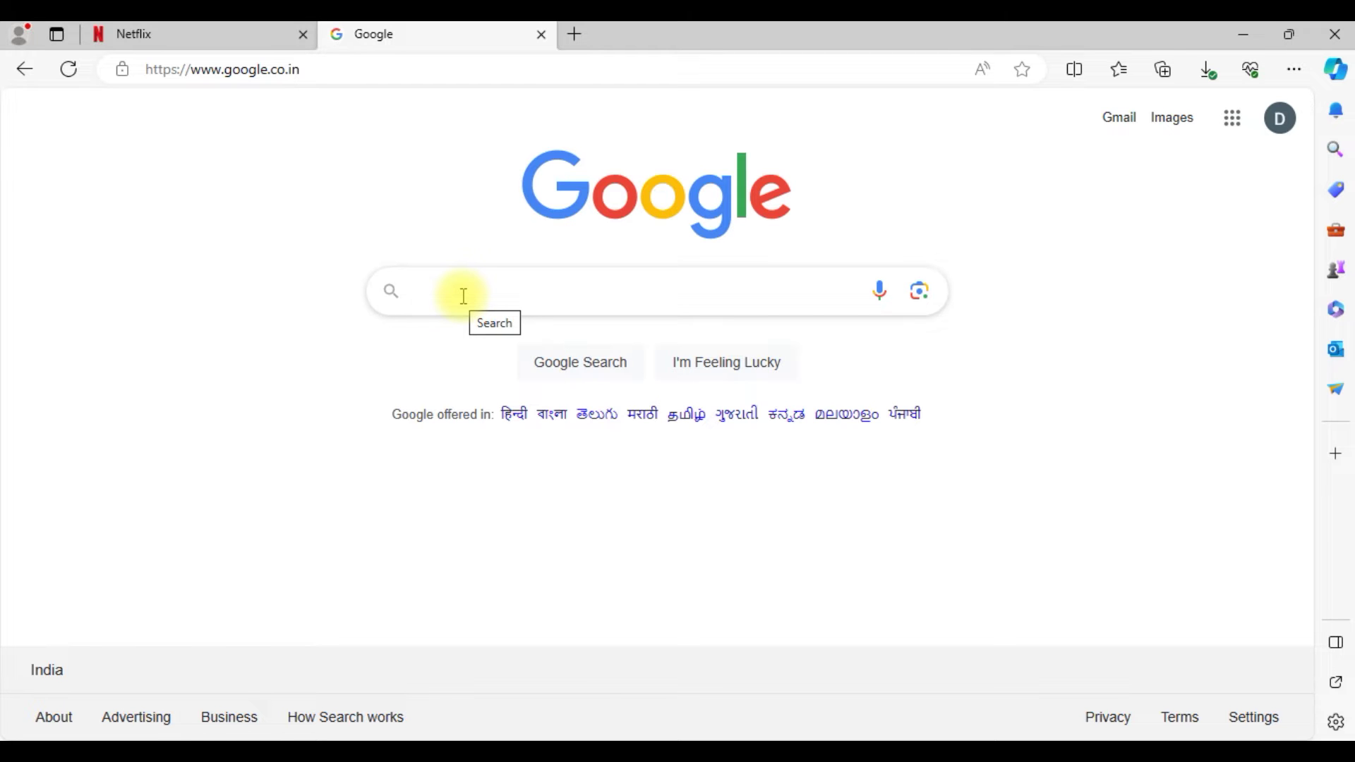
pyautogui.write('off')
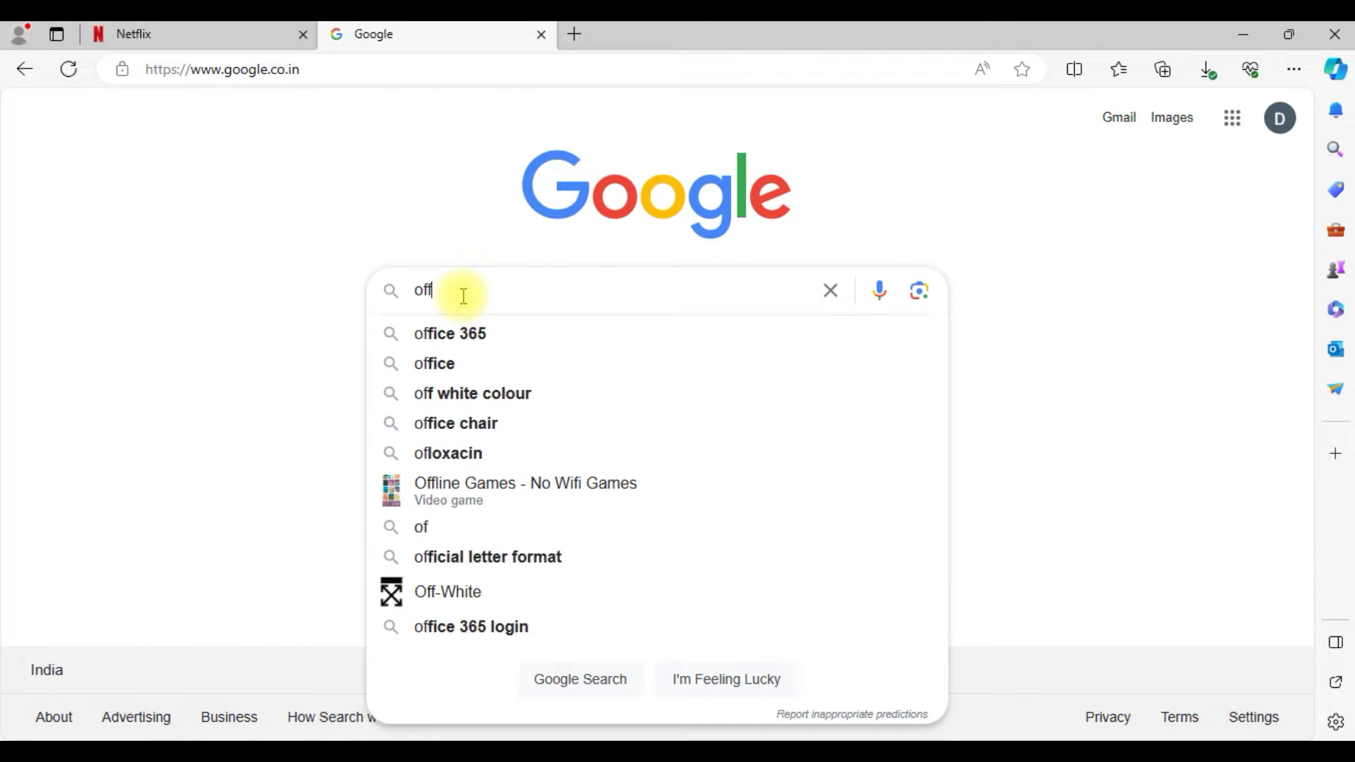
pyautogui.write('ice')
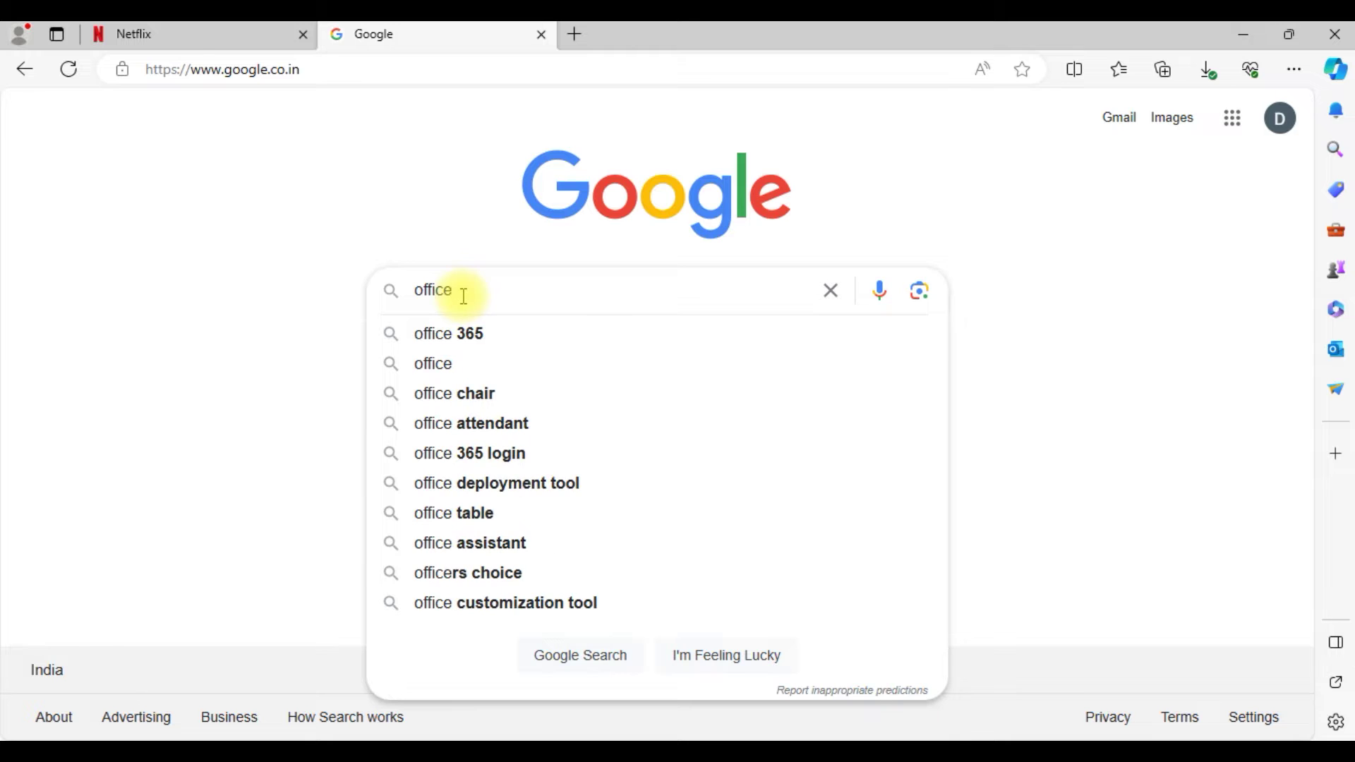
pyautogui.press('Home')
pyautogui.write('ms')
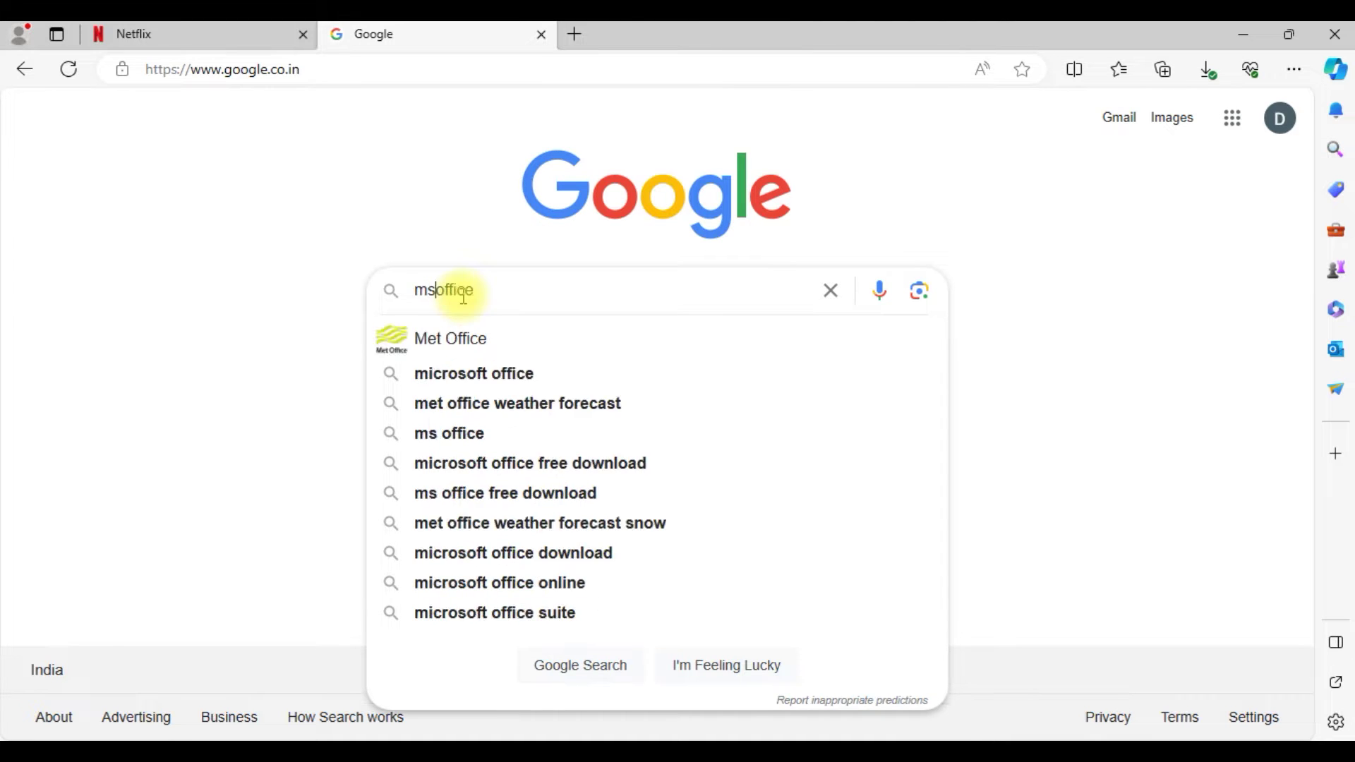
pyautogui.press('Down')
pyautogui.press('Down')
pyautogui.press('Down')
pyautogui.press('Down')
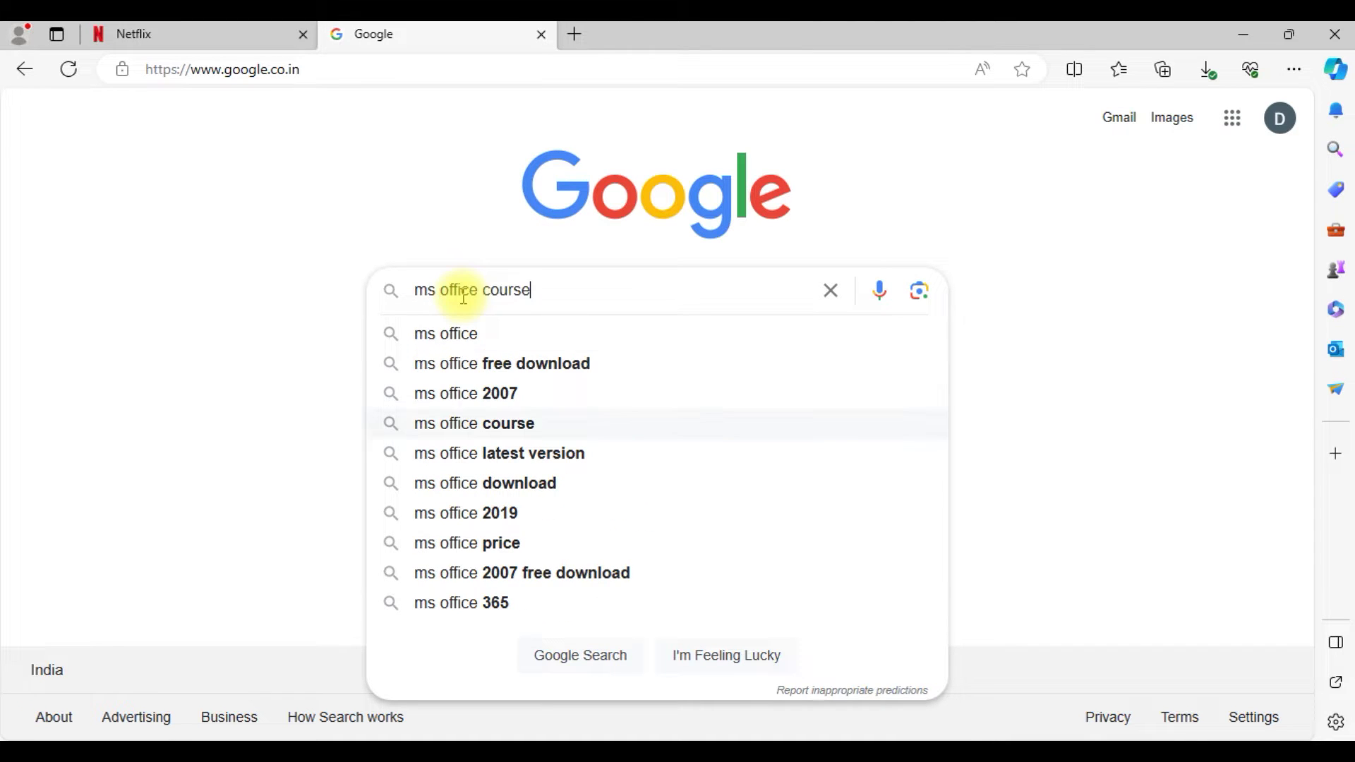
pyautogui.press('BackSpace')
pyautogui.press('BackSpace')
pyautogui.press('BackSpace')
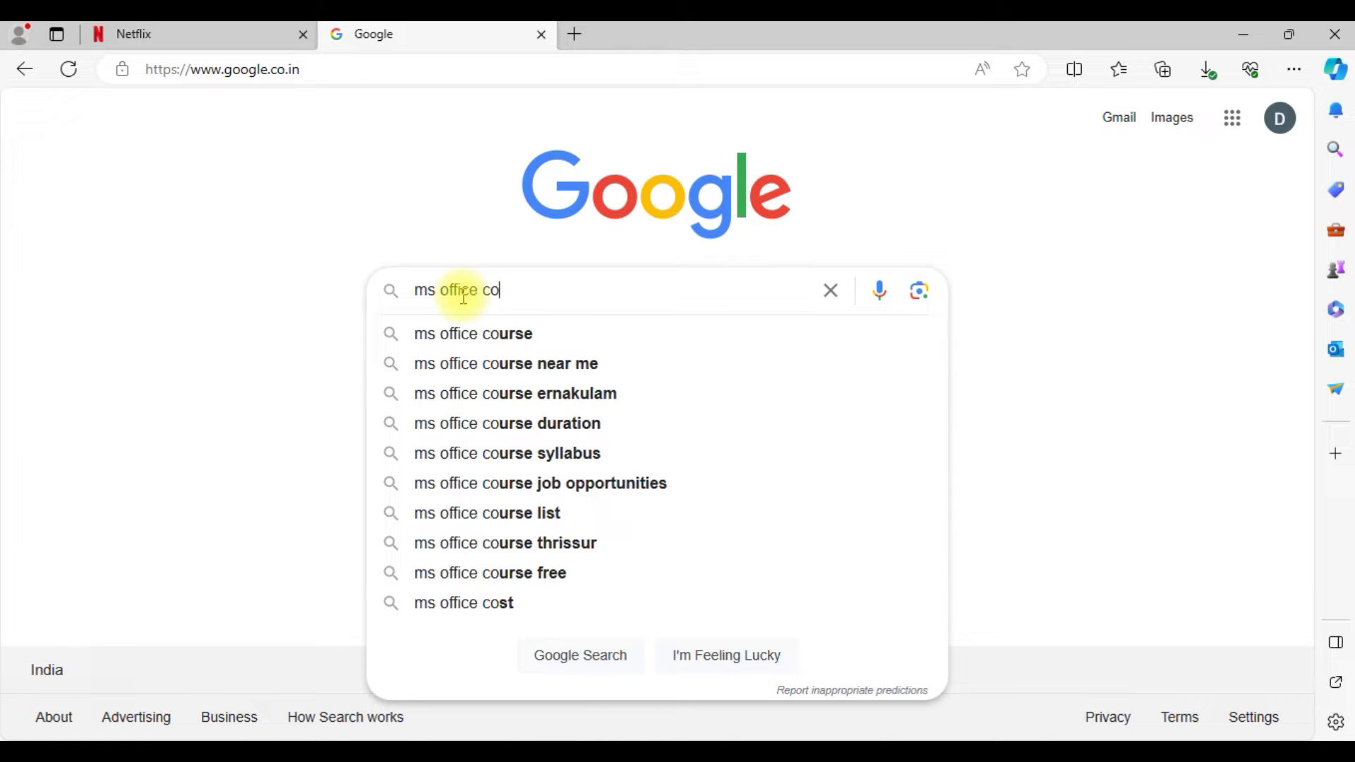
pyautogui.write('st')
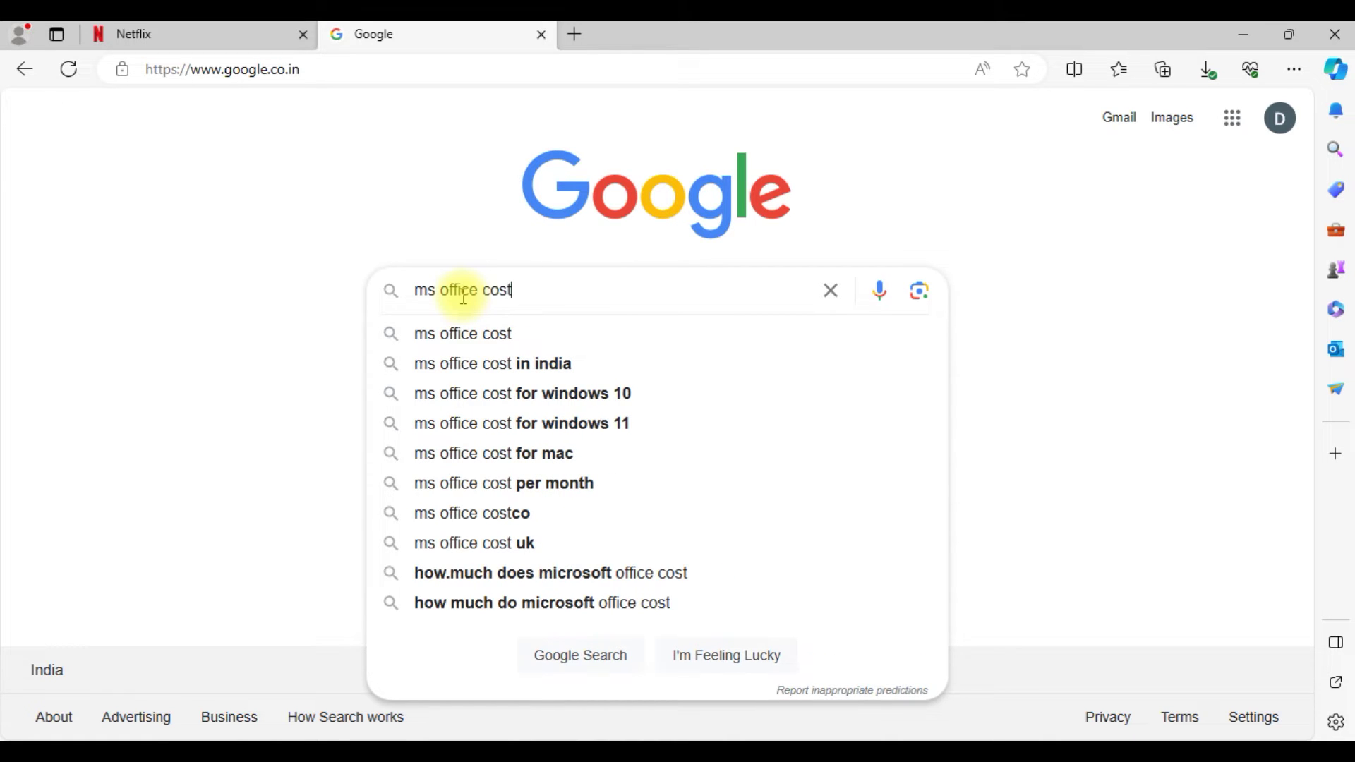
pyautogui.press('BackSpace')
pyautogui.press('BackSpace')
pyautogui.press('BackSpace')
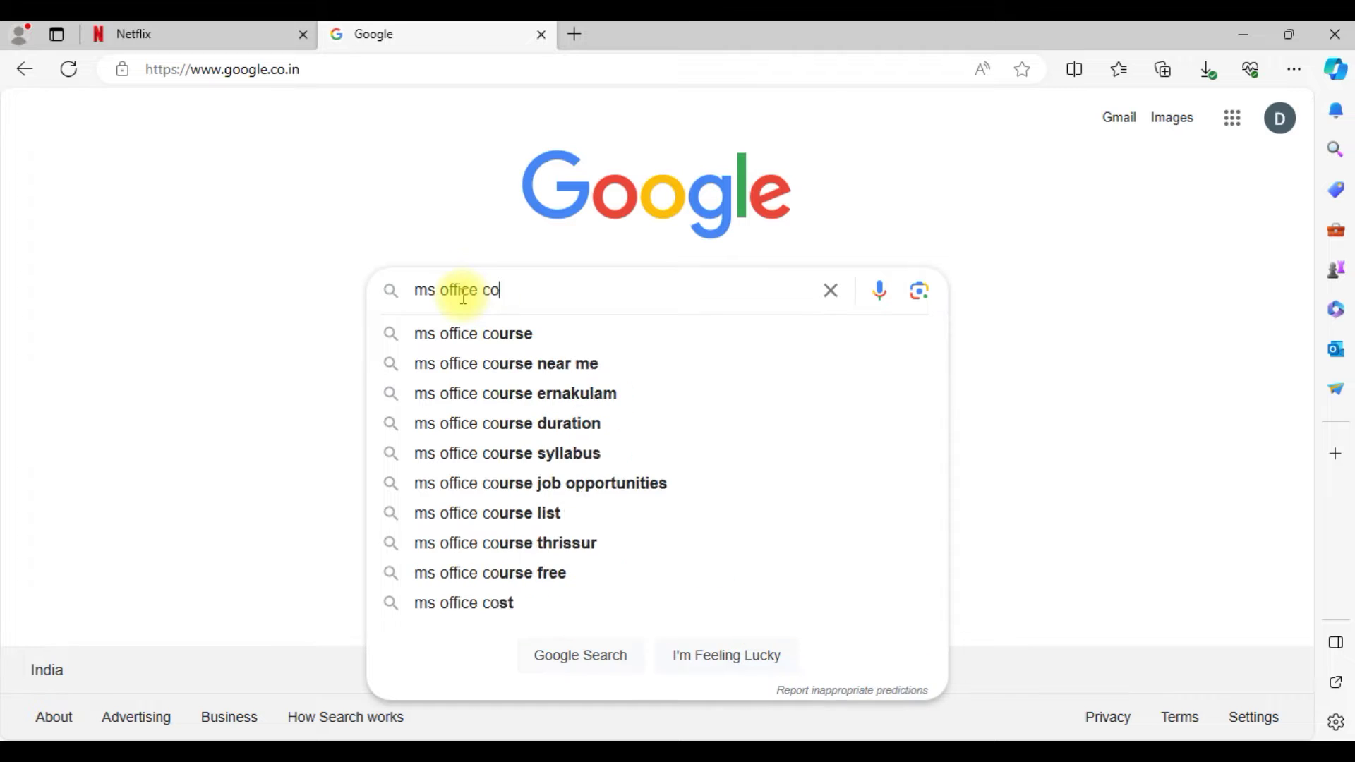
pyautogui.write('ustomi')
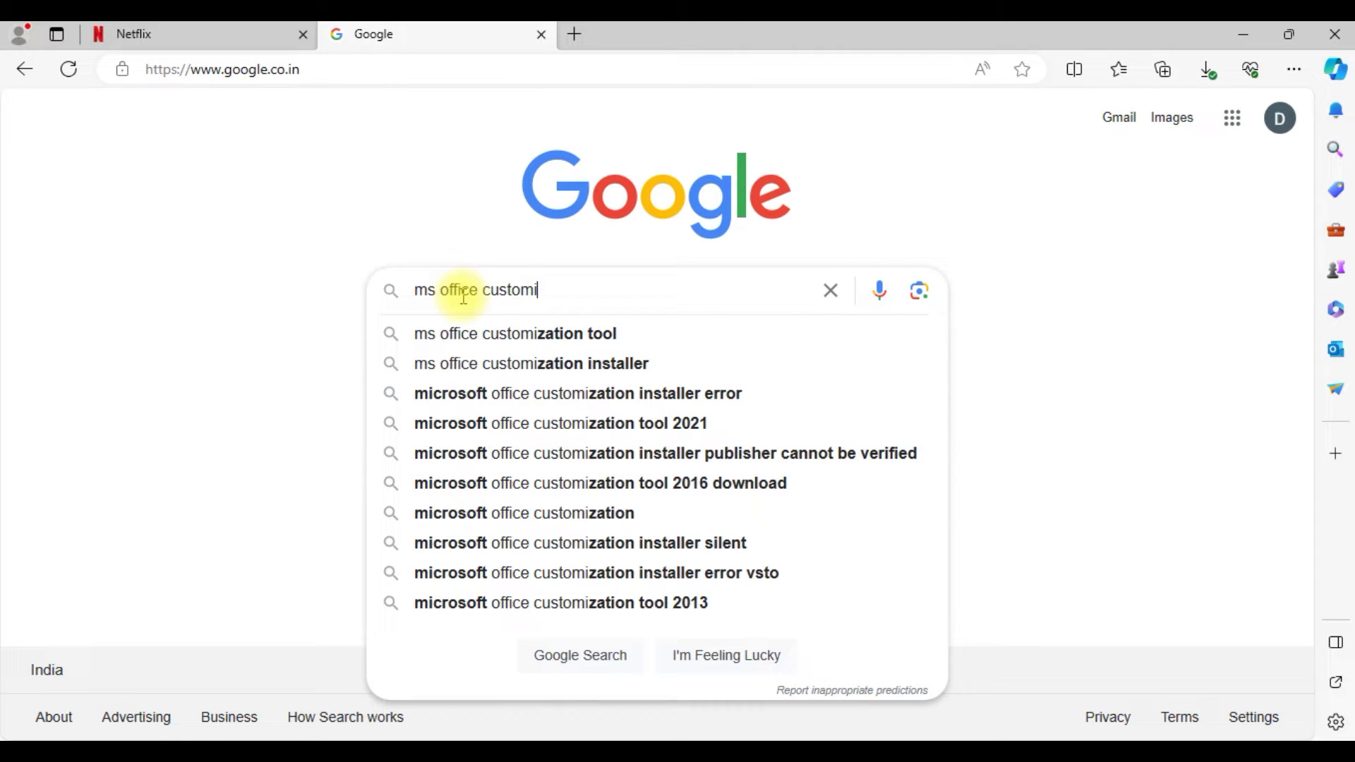
pyautogui.press('Down')
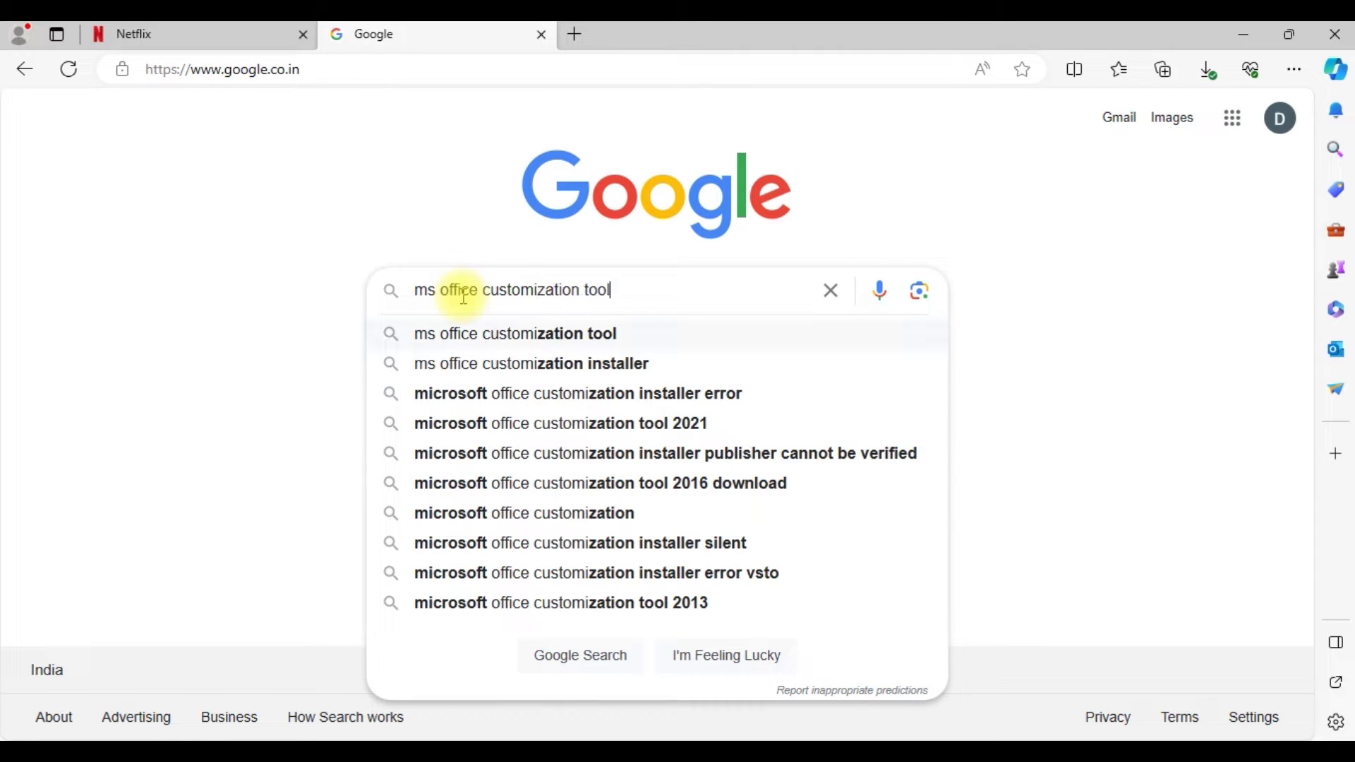
pyautogui.press('Return')
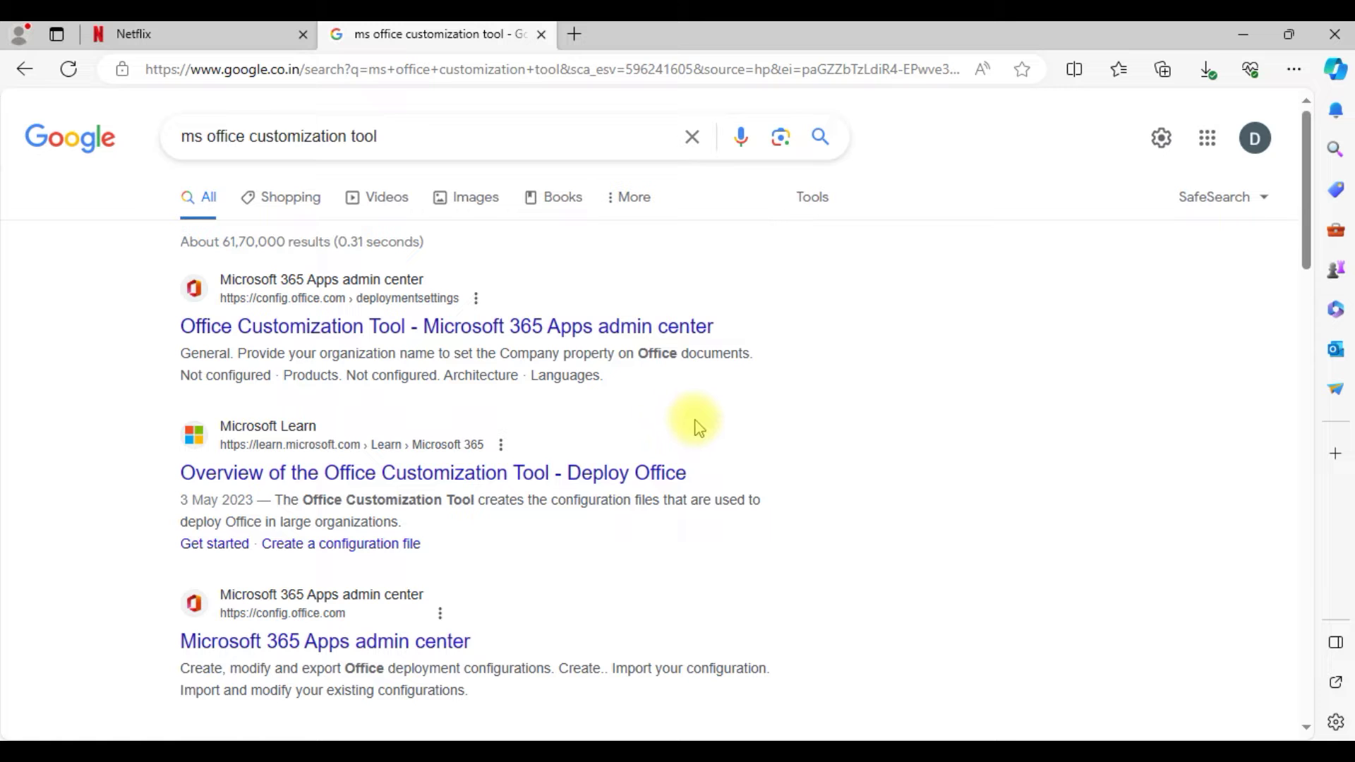
# Open the first result, the Office Customization Tool page, in a new tab.
pyautogui.scroll(-4, 658, 435)
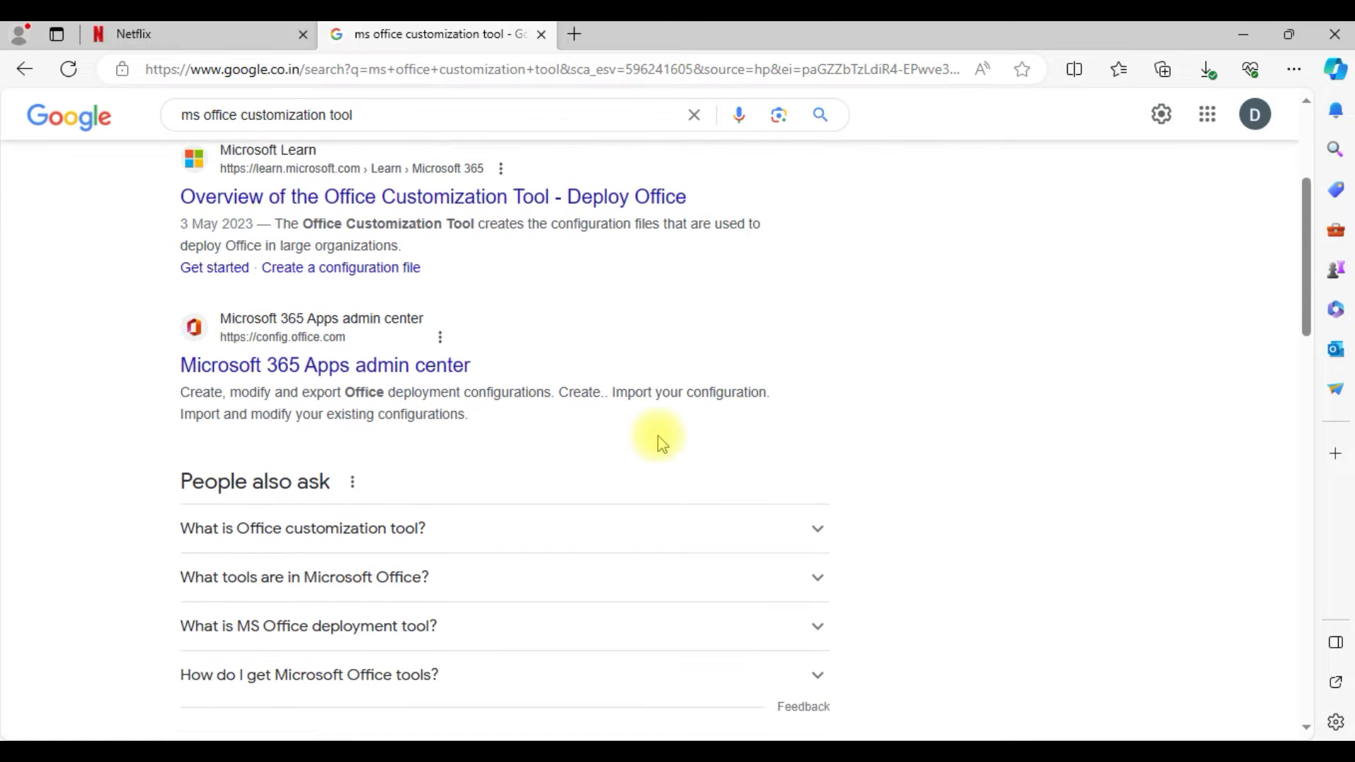
pyautogui.scroll(1, 658, 434)
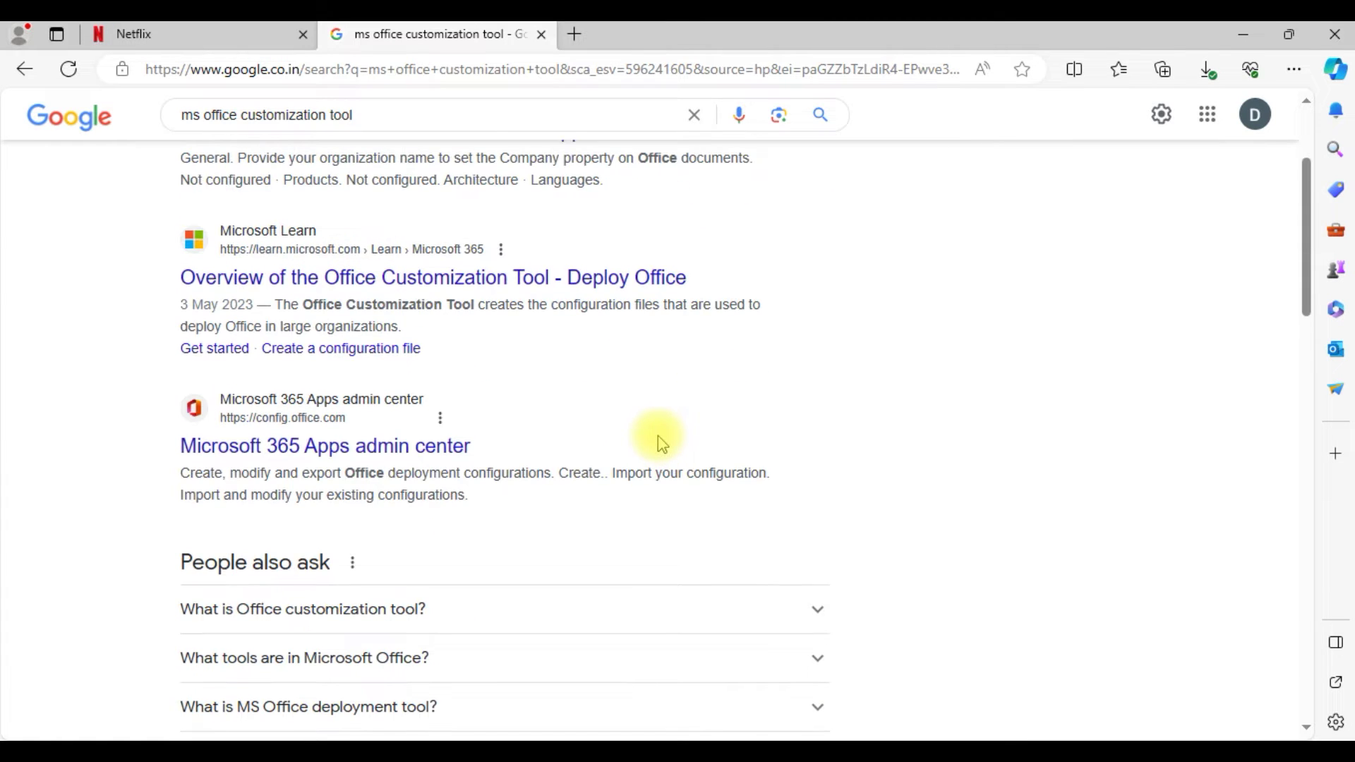
pyautogui.scroll(2, 657, 434)
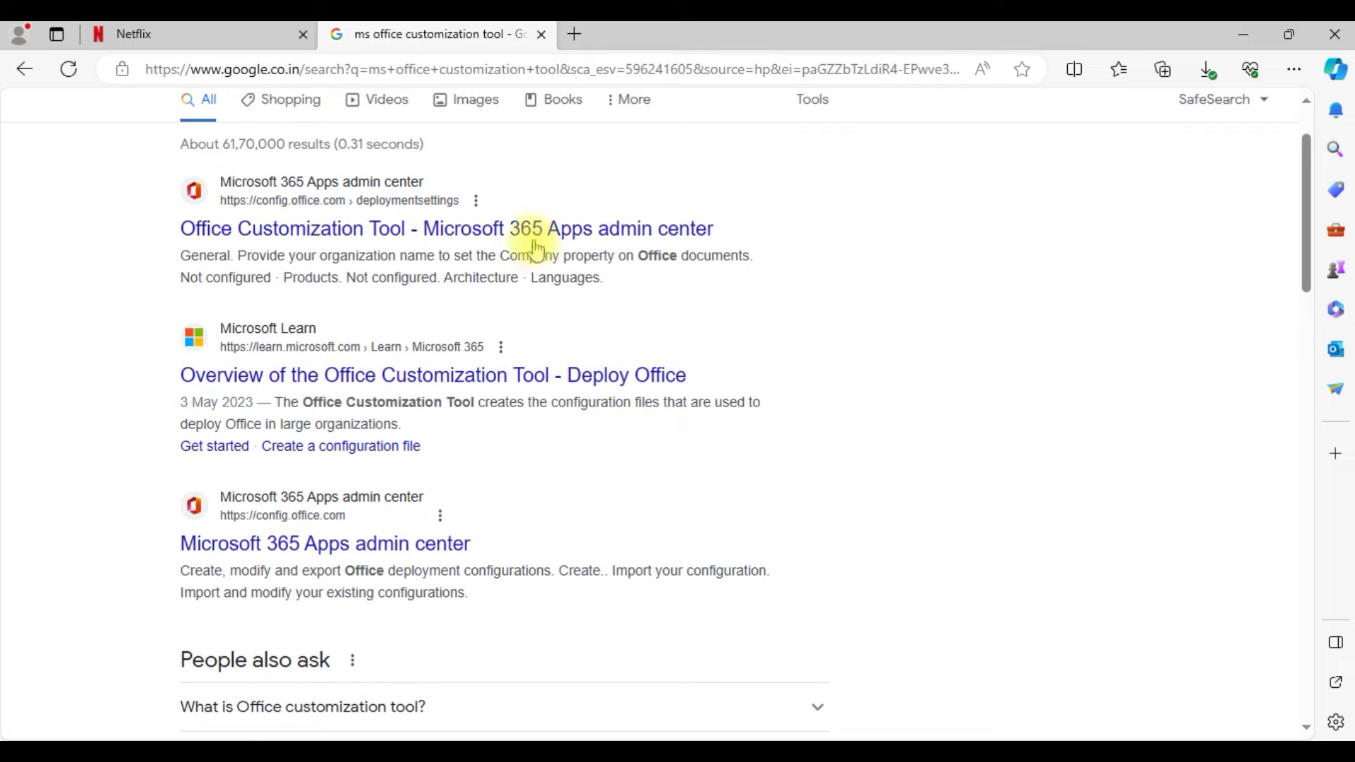
pyautogui.rightClick(550, 227)
pyautogui.click(613, 249)
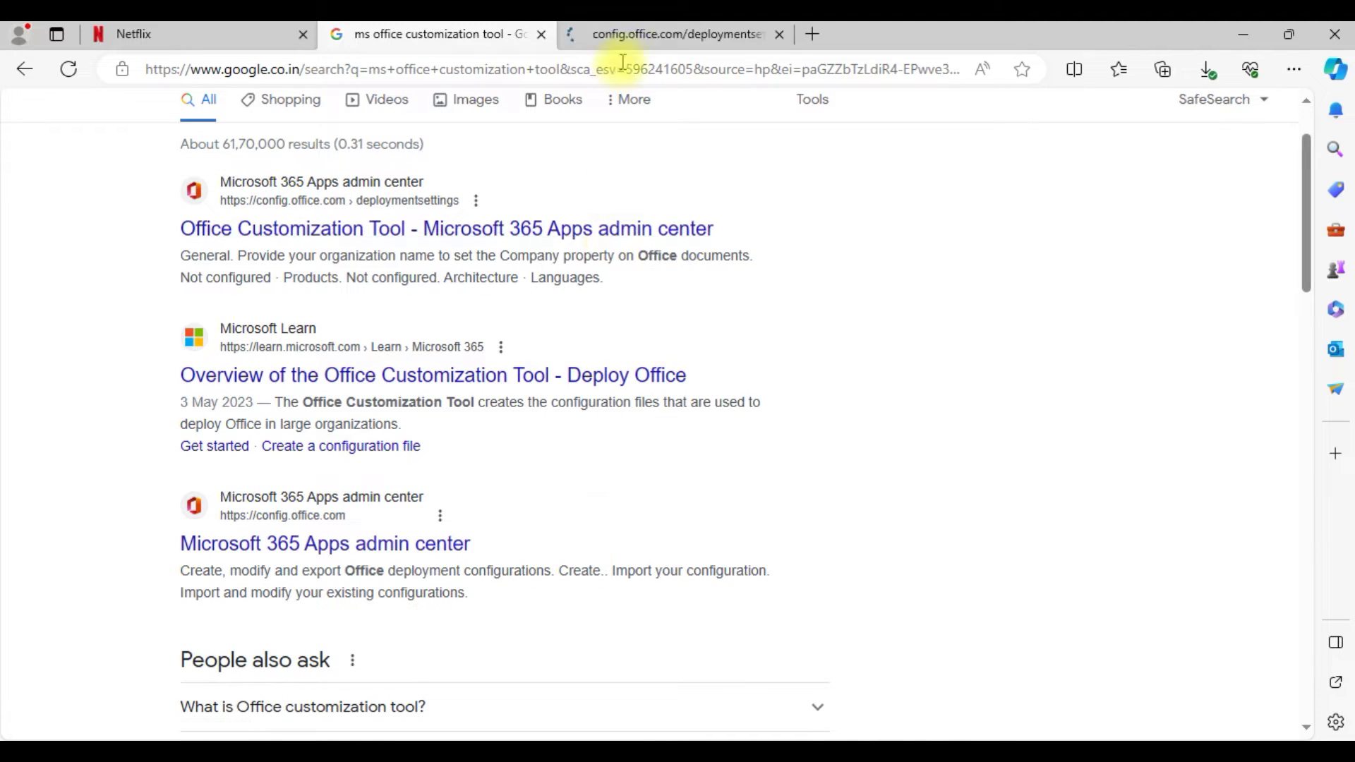
# On the Office Customization Tool tab, keep 64-bit architecture and go to the Office suite product list.
pyautogui.click(649, 41)
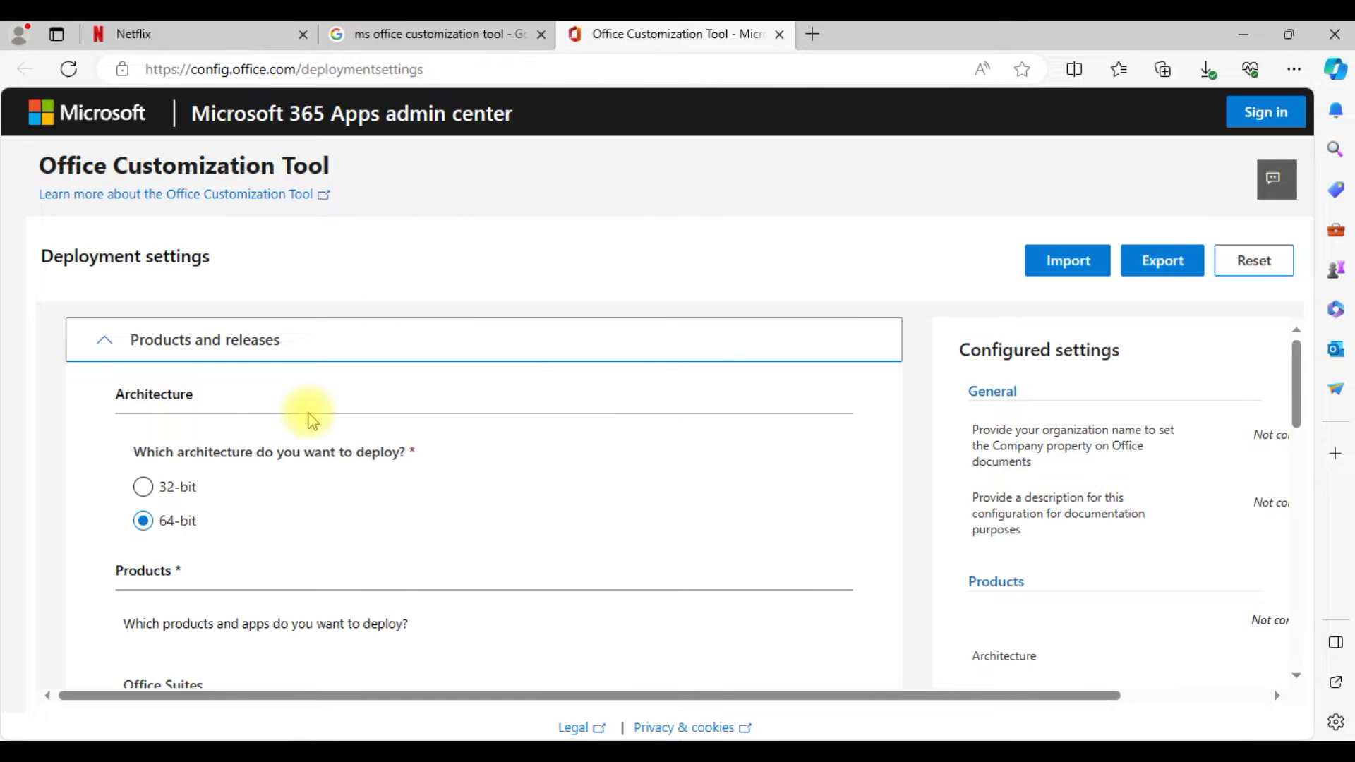
pyautogui.scroll(-1, 305, 414)
pyautogui.click(150, 472)
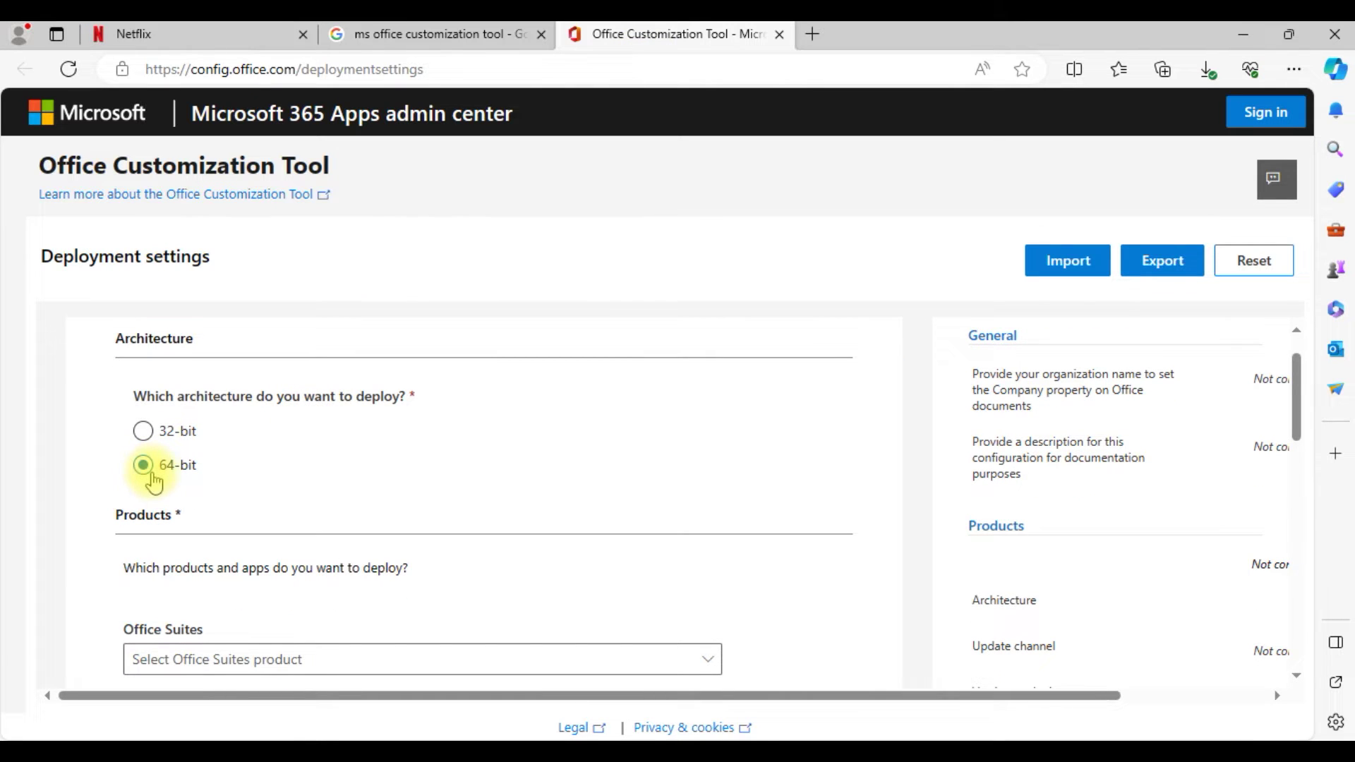
pyautogui.scroll(-1, 155, 480)
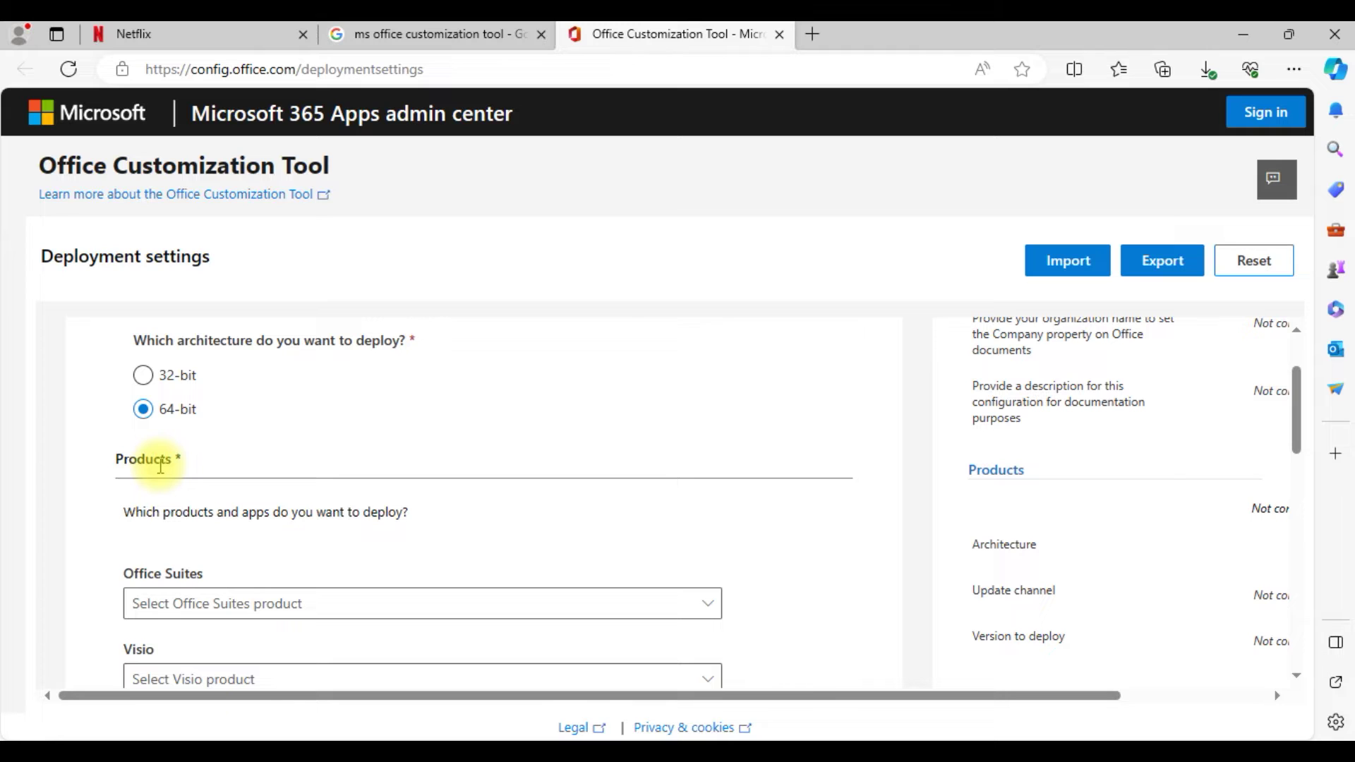
pyautogui.scroll(-1, 206, 459)
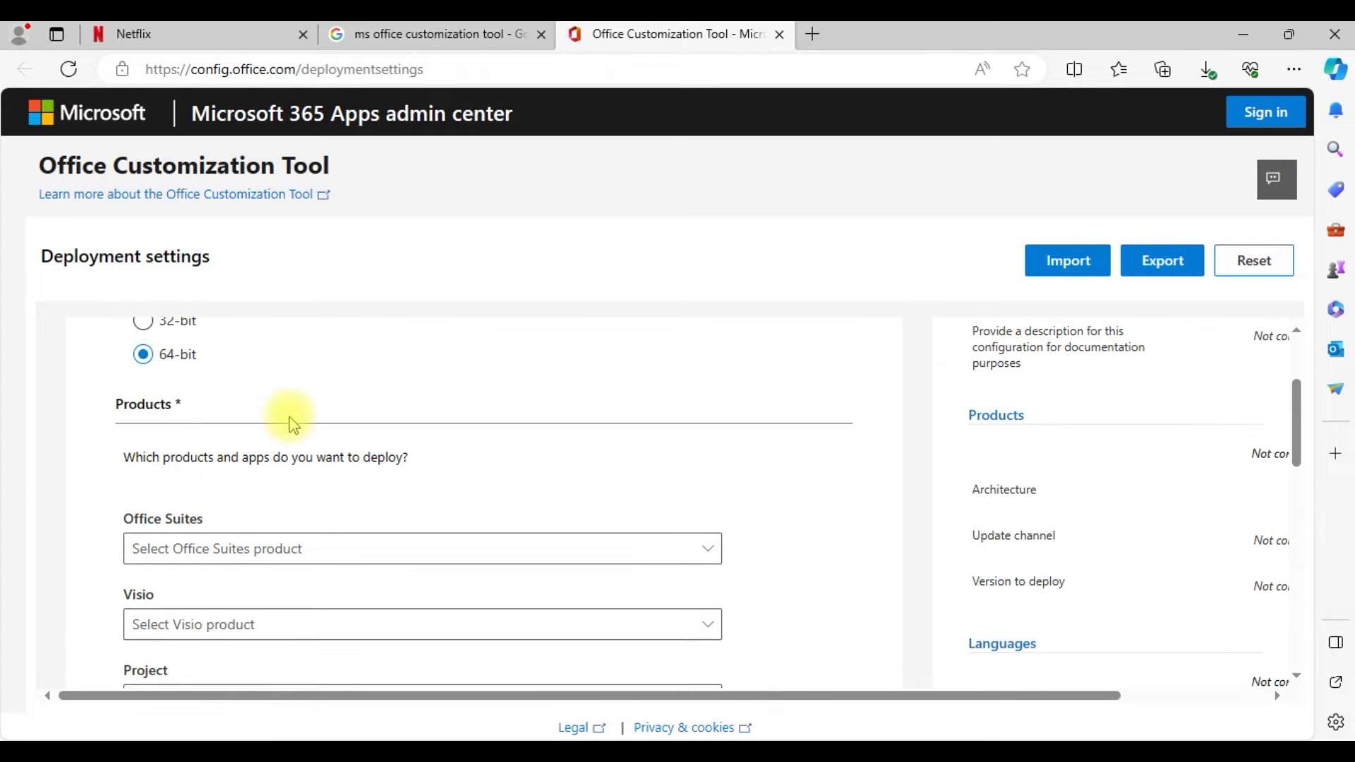
pyautogui.scroll(-1, 298, 419)
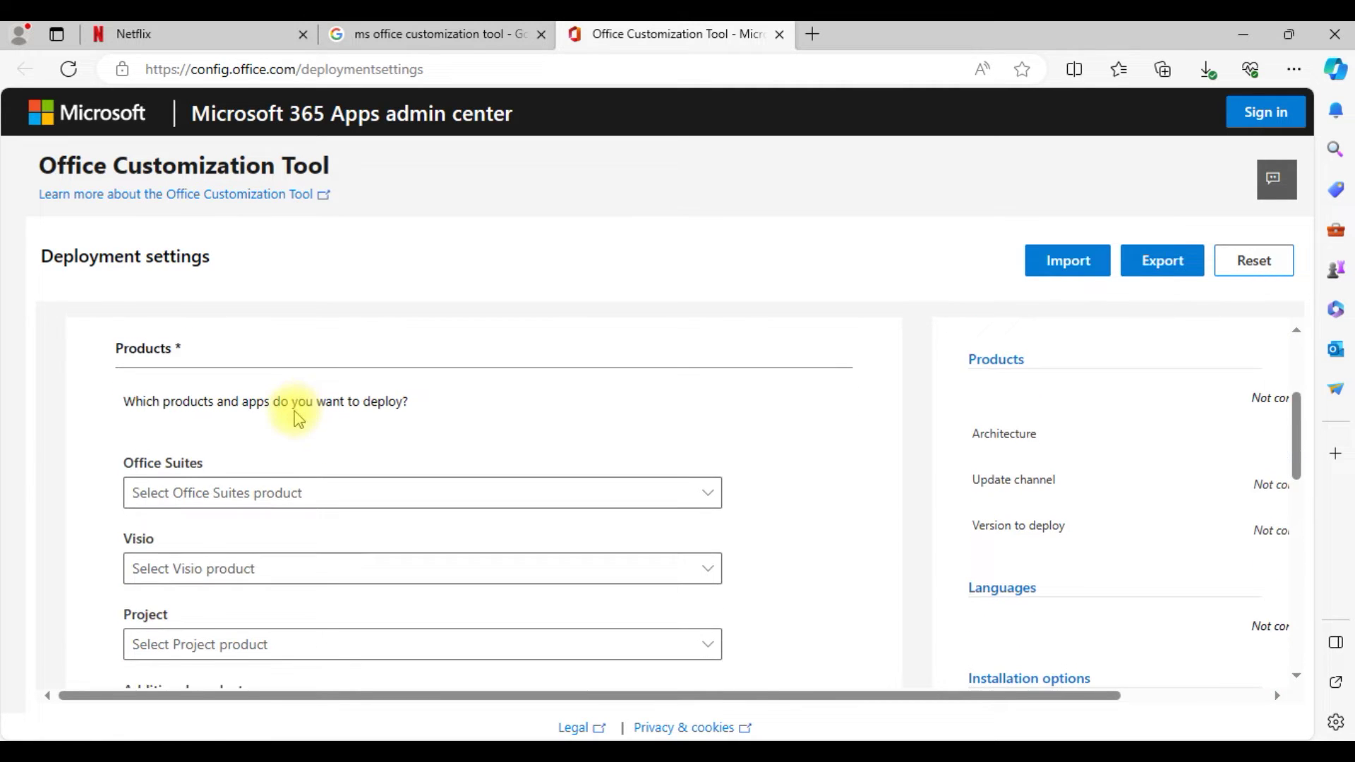
pyautogui.scroll(-2, 300, 420)
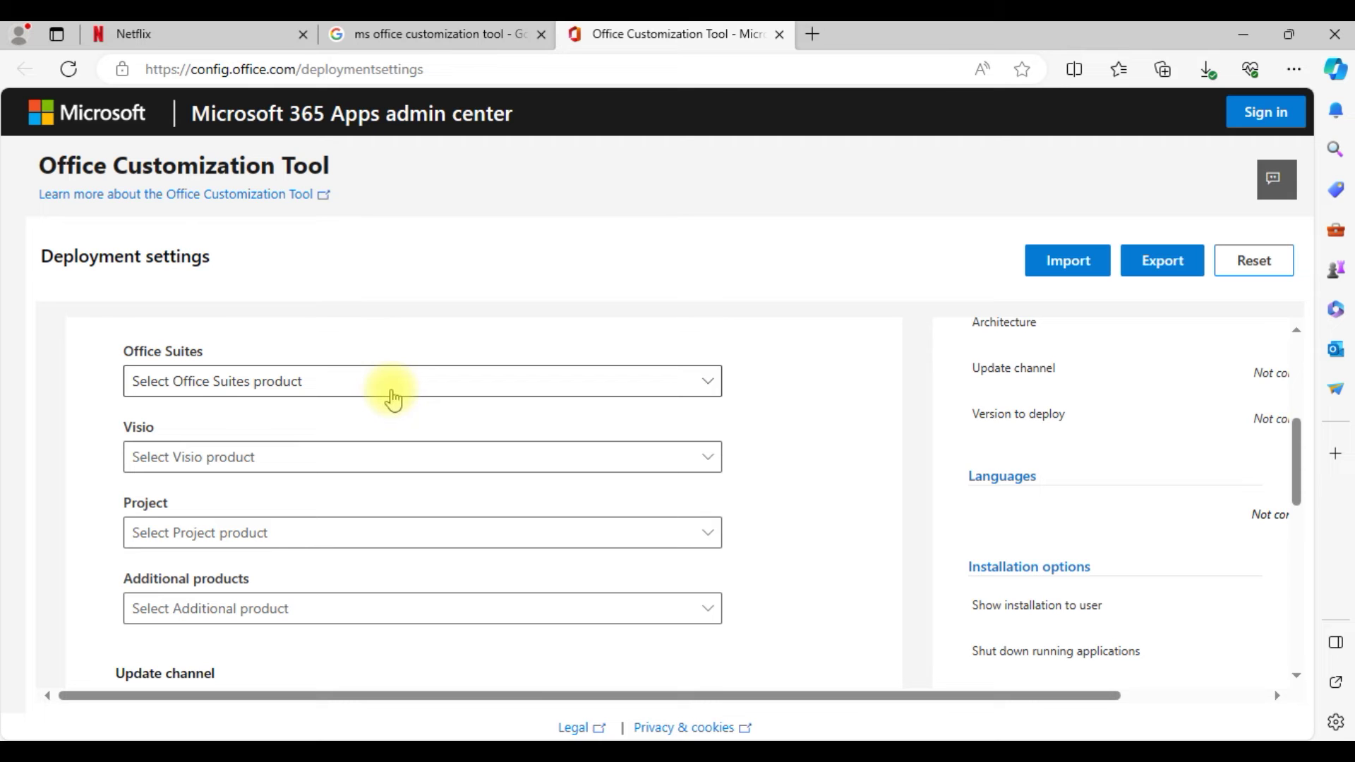
pyautogui.click(393, 399)
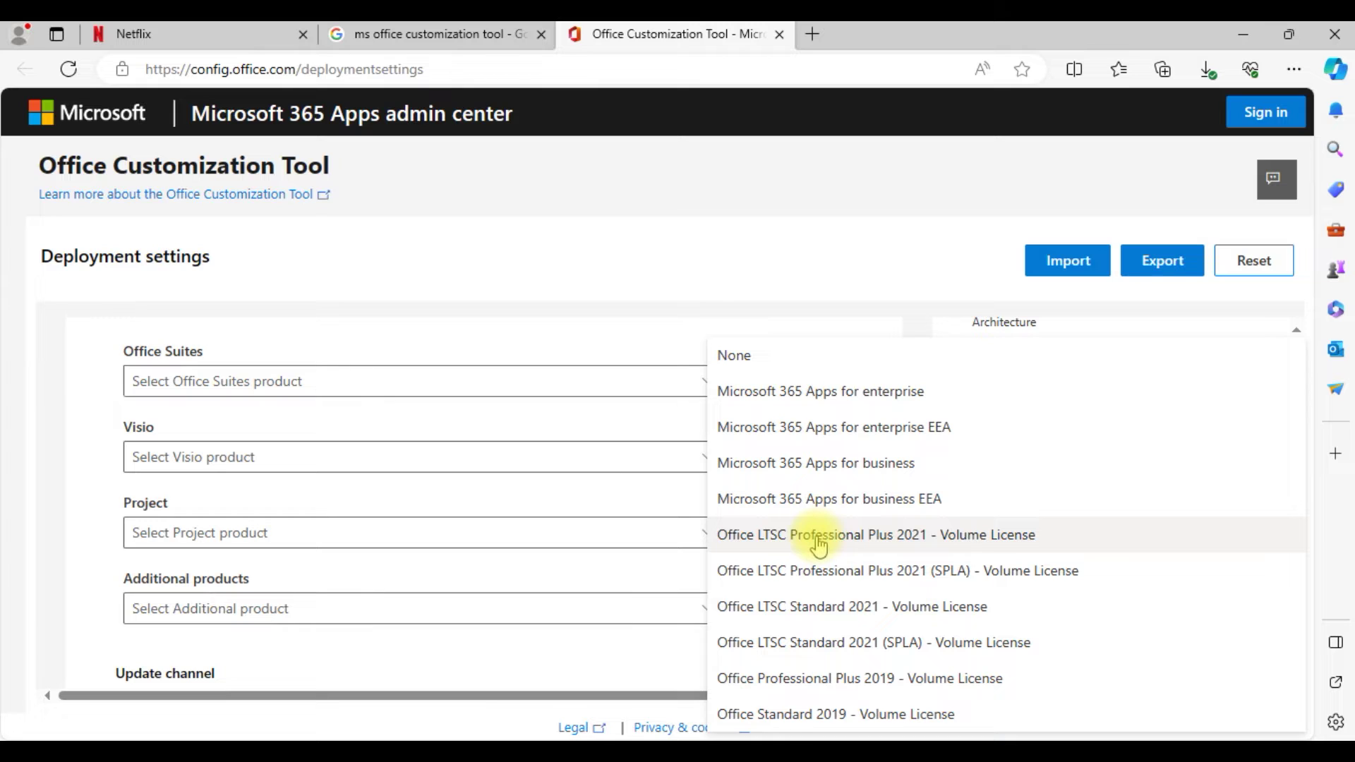
# Choose Office LTSC Professional Plus 2021 - Volume License, leaving Visio and Project without a product.
pyautogui.click(819, 545)
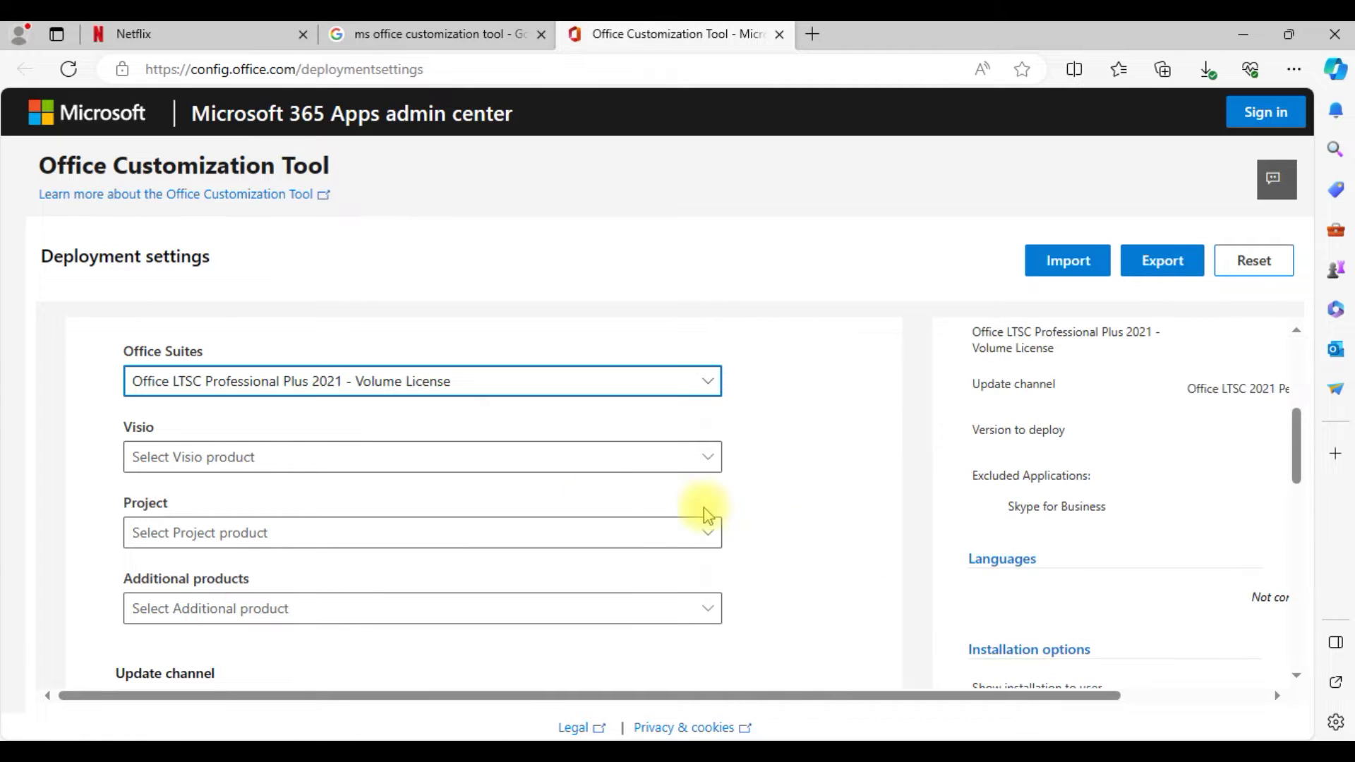
pyautogui.scroll(-1, 469, 478)
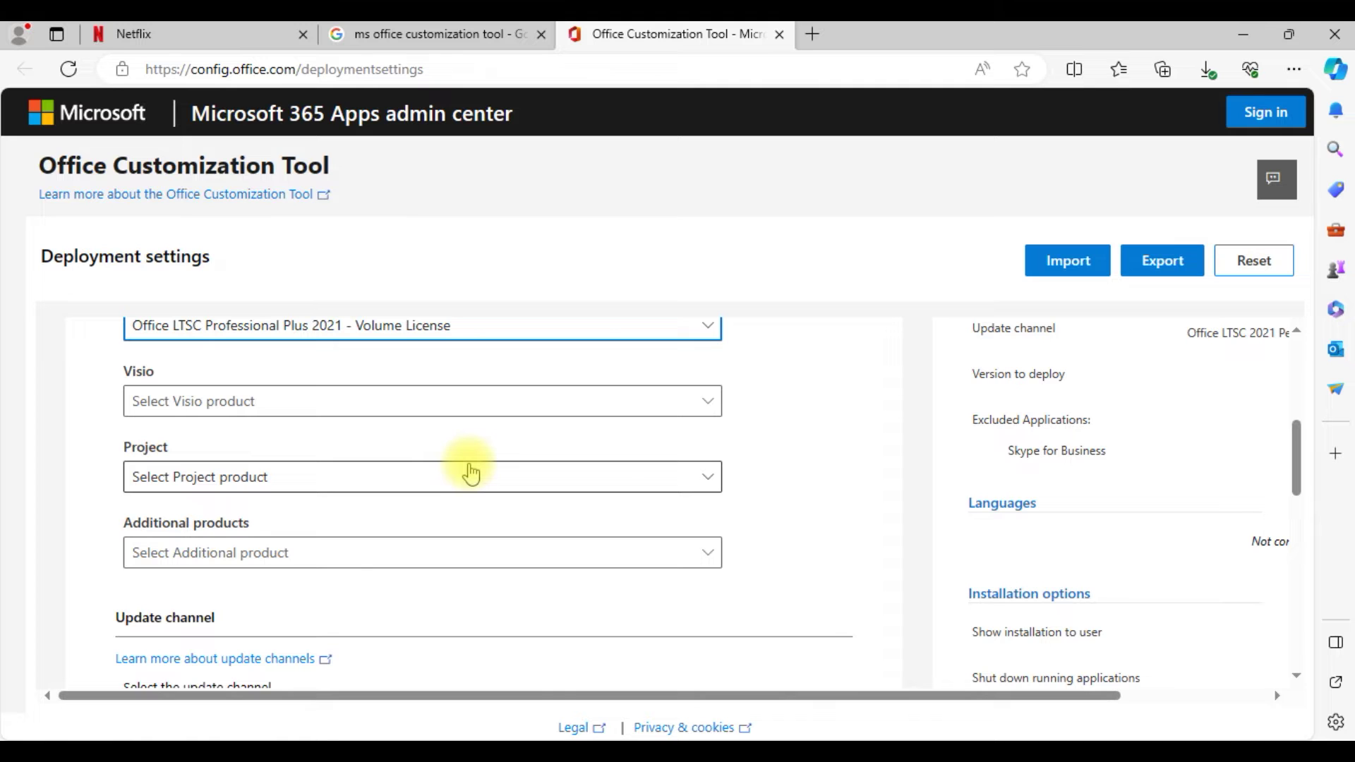
pyautogui.scroll(-1, 468, 451)
pyautogui.scroll(1, 468, 430)
pyautogui.click(469, 416)
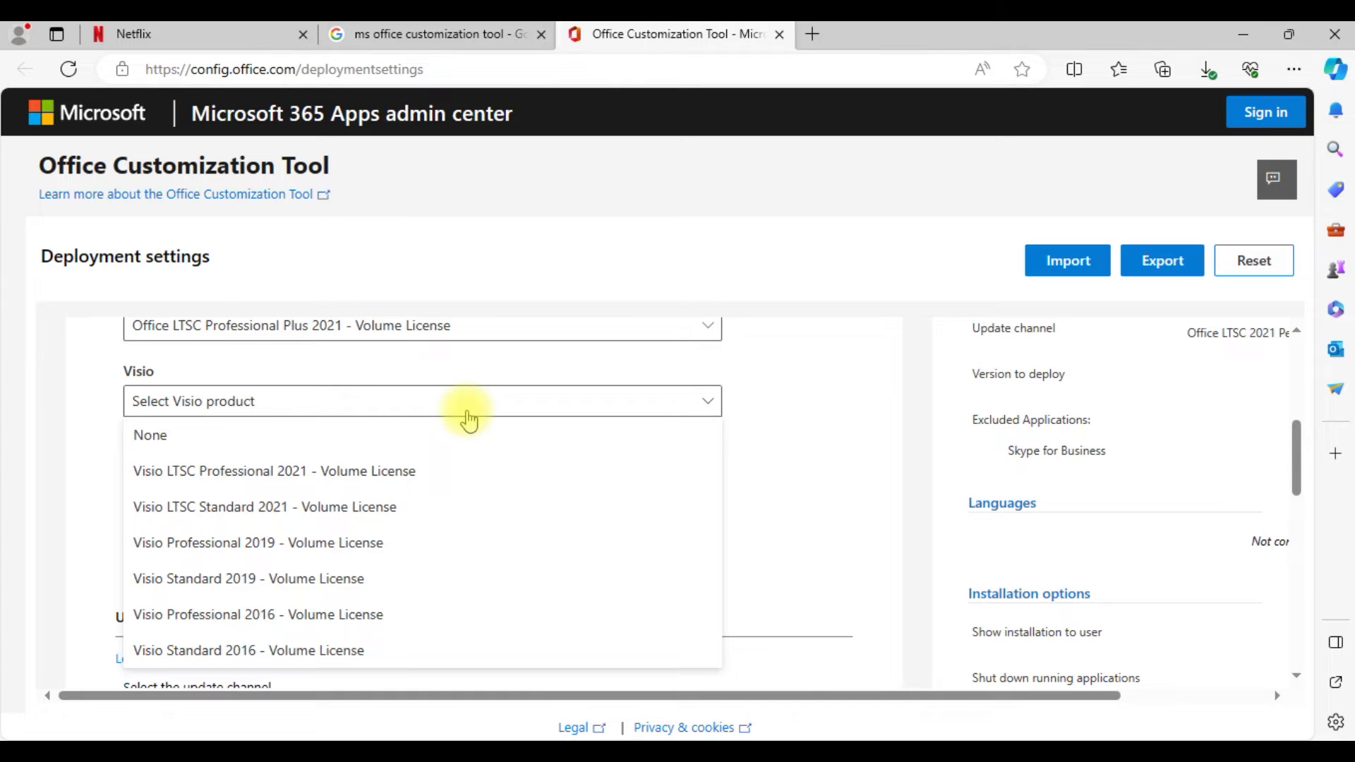
pyautogui.click(469, 416)
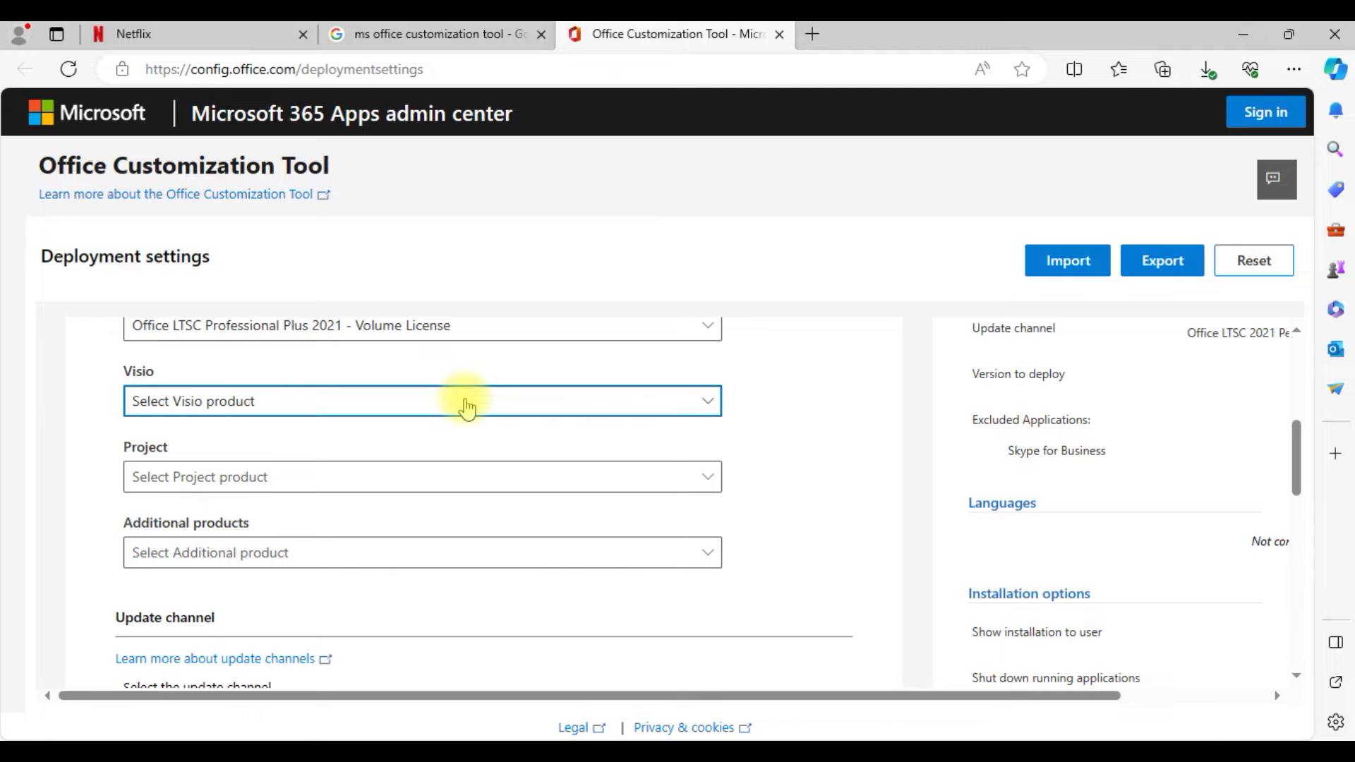
pyautogui.scroll(-1, 467, 408)
pyautogui.click(467, 437)
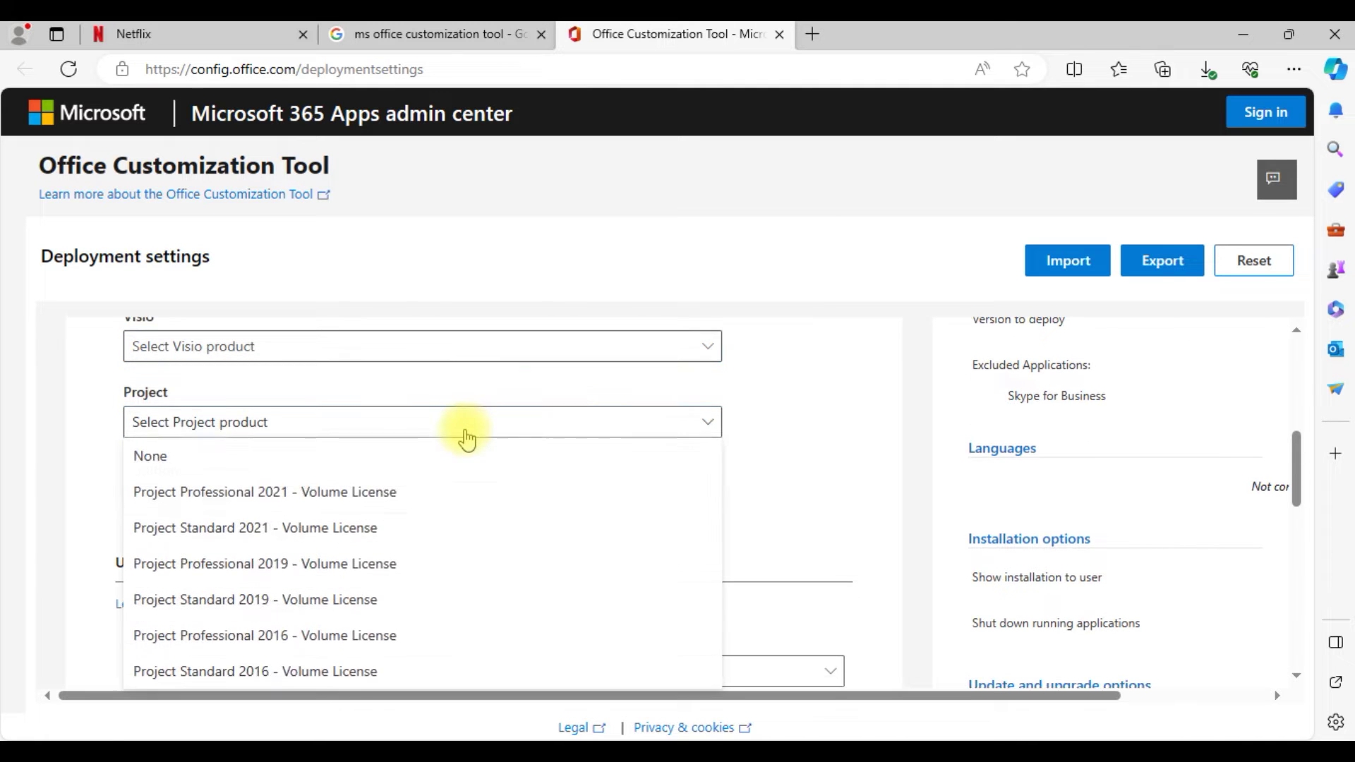
pyautogui.click(466, 434)
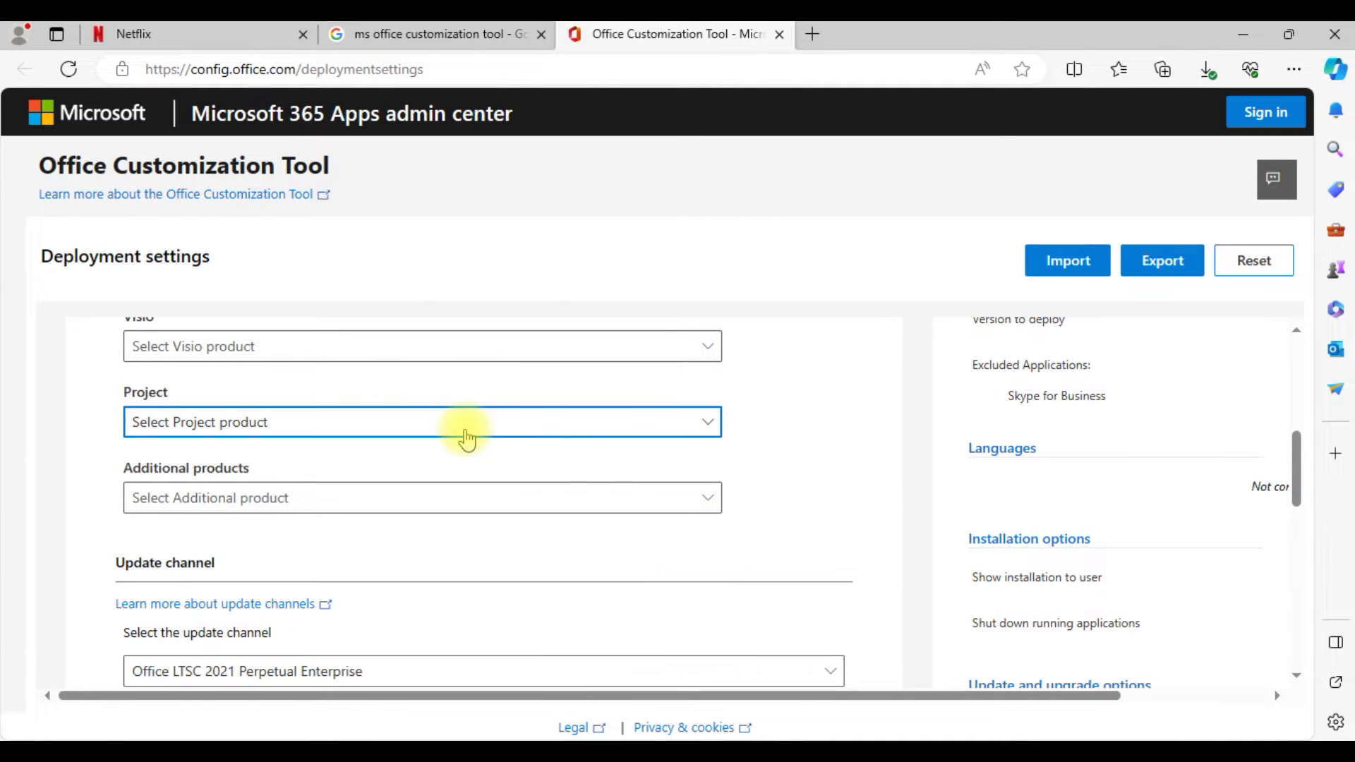
pyautogui.scroll(-1, 466, 434)
# Keep Latest as the deployed version and review the apps, with Skype for Business off.
pyautogui.scroll(-3, 467, 439)
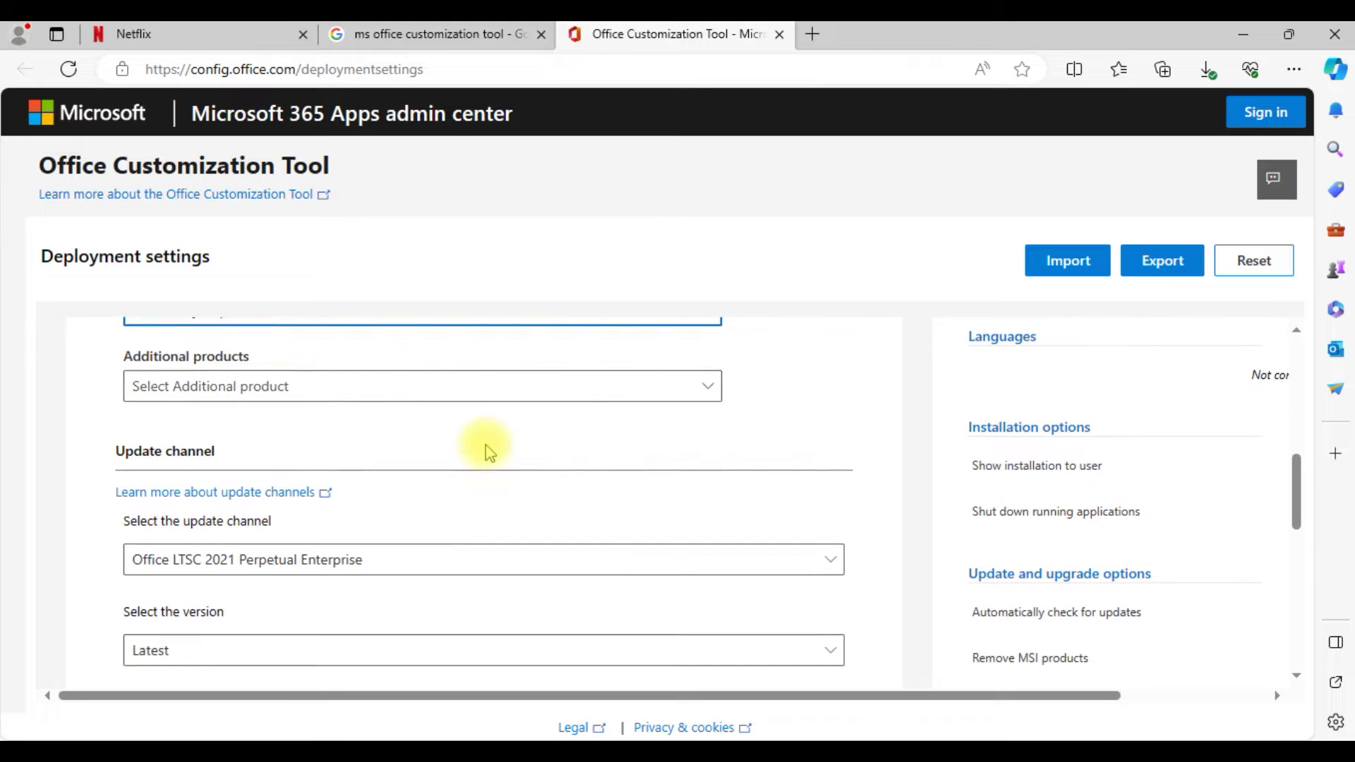
pyautogui.scroll(-2, 486, 452)
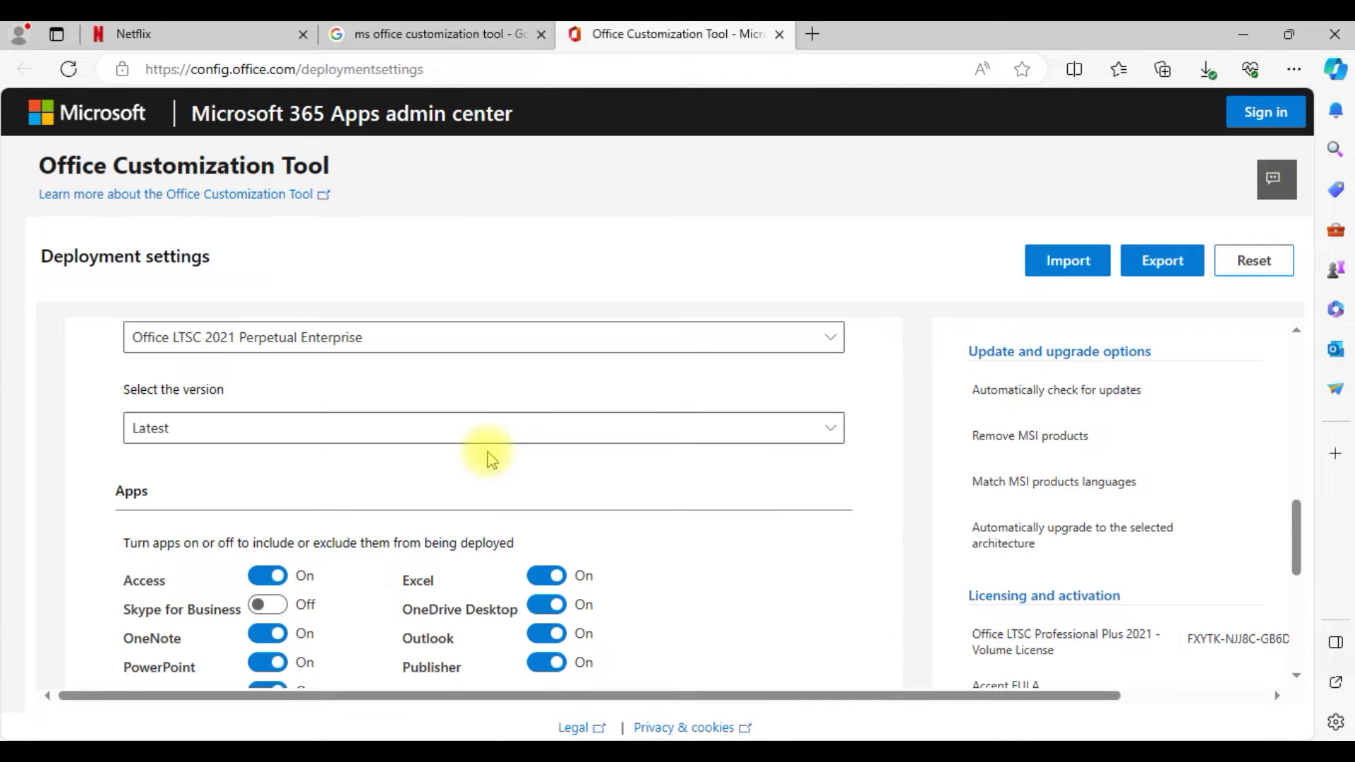
pyautogui.scroll(-1, 492, 460)
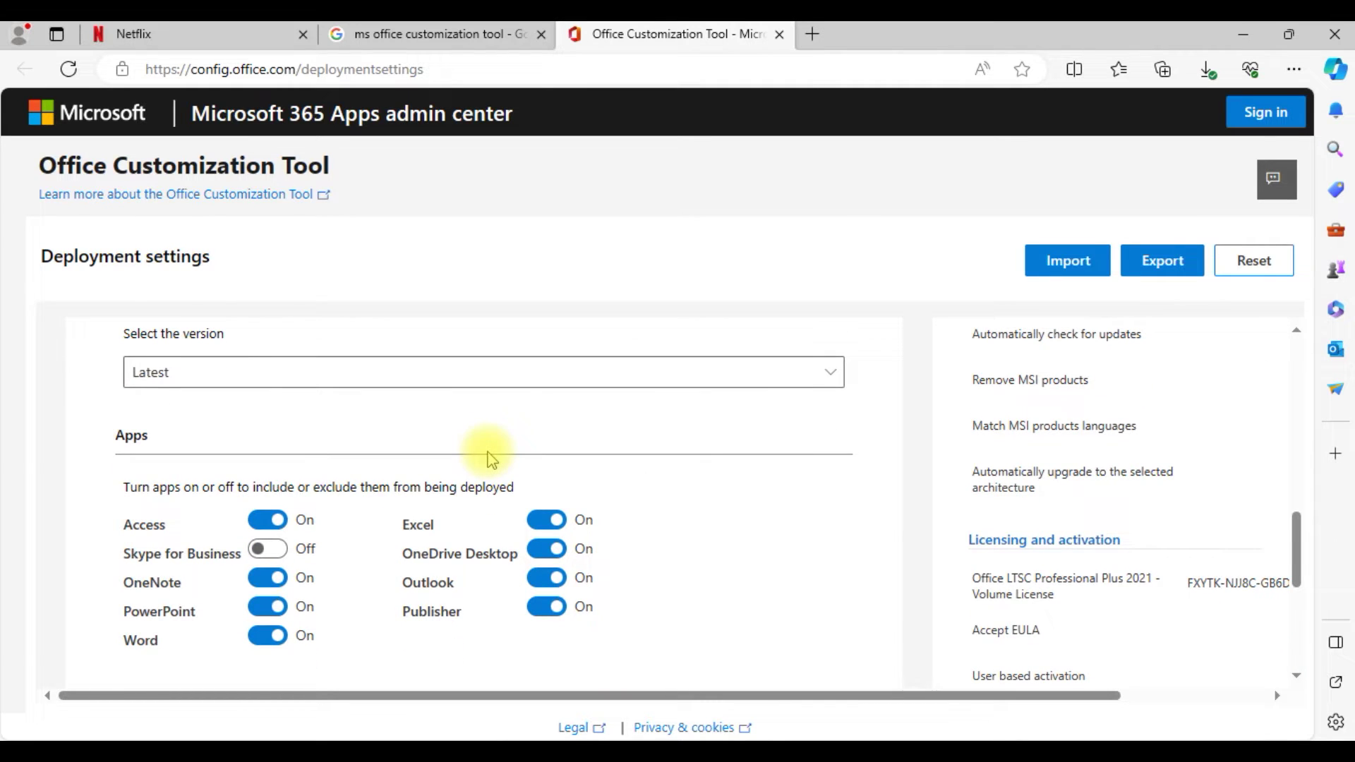
pyautogui.click(474, 378)
pyautogui.click(530, 405)
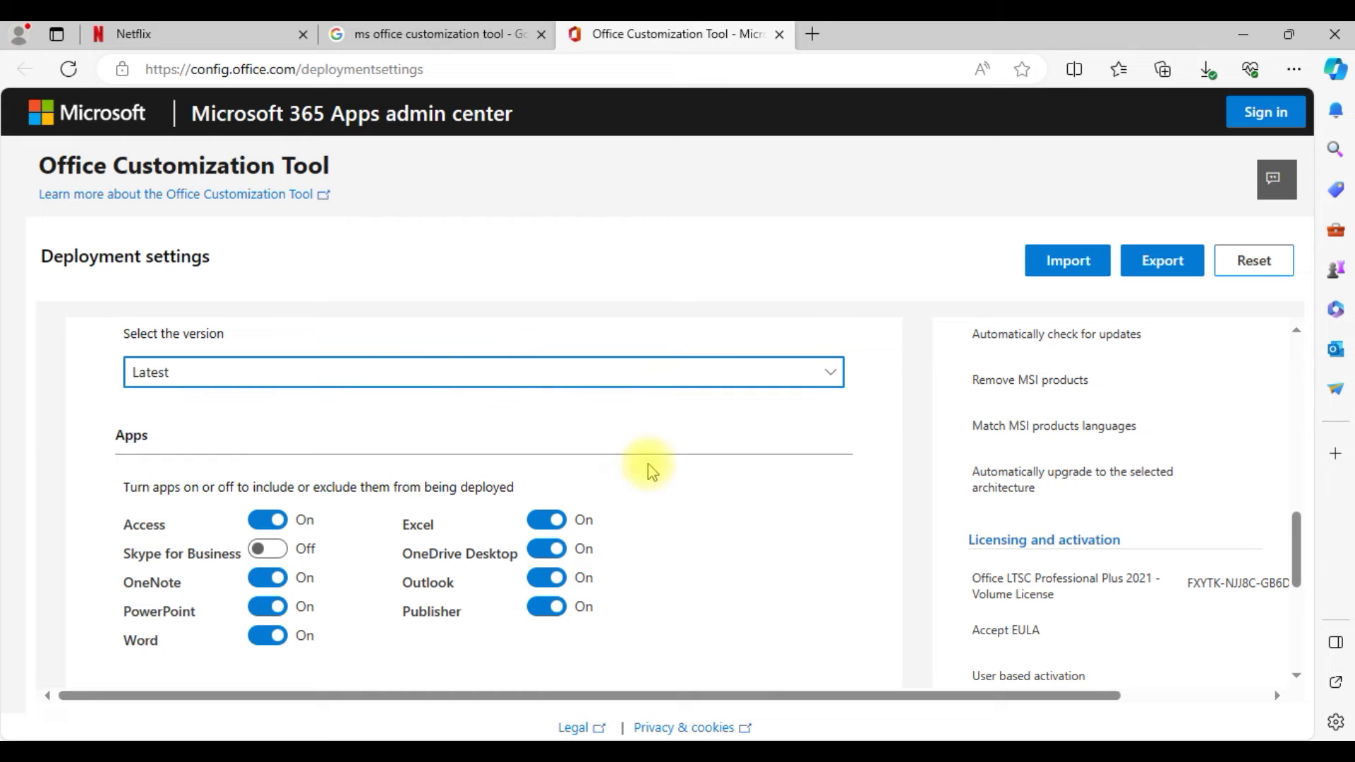
pyautogui.scroll(-2, 653, 471)
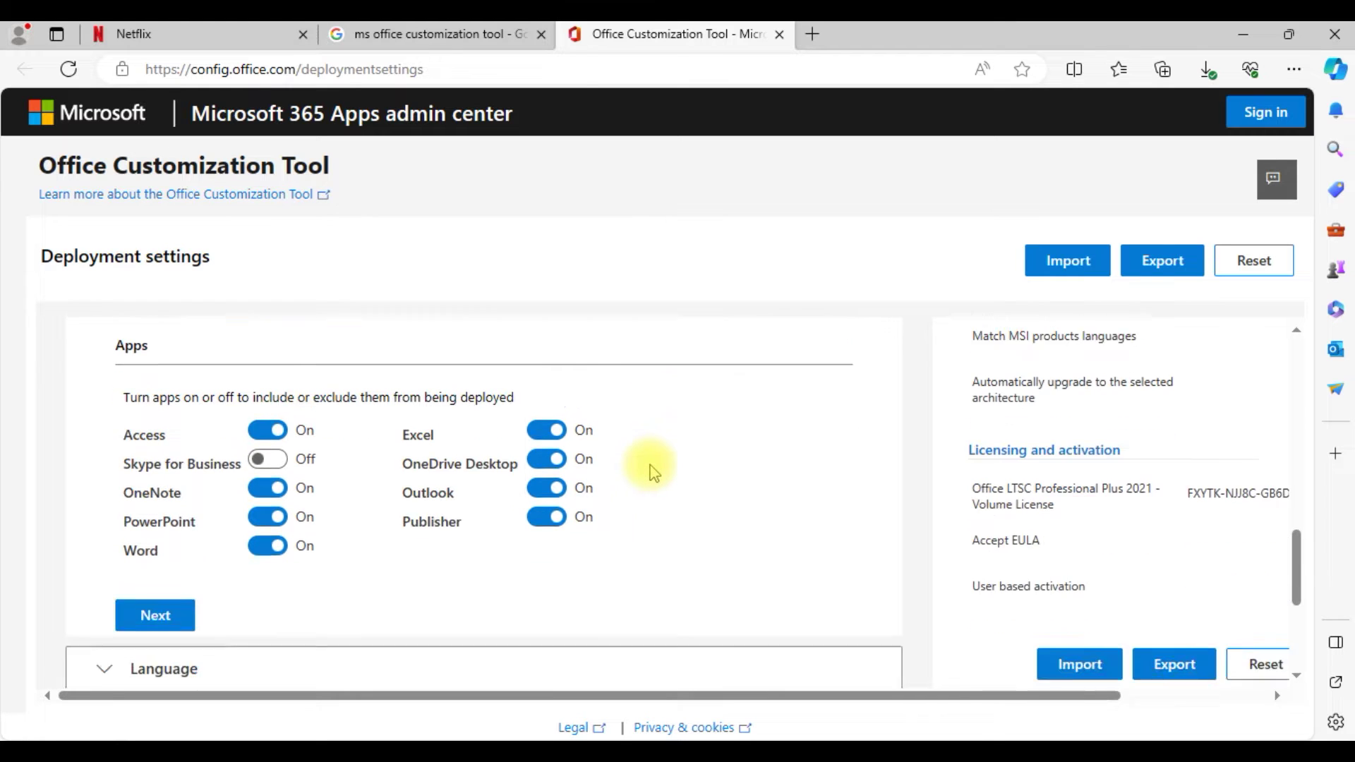
pyautogui.scroll(-2, 654, 473)
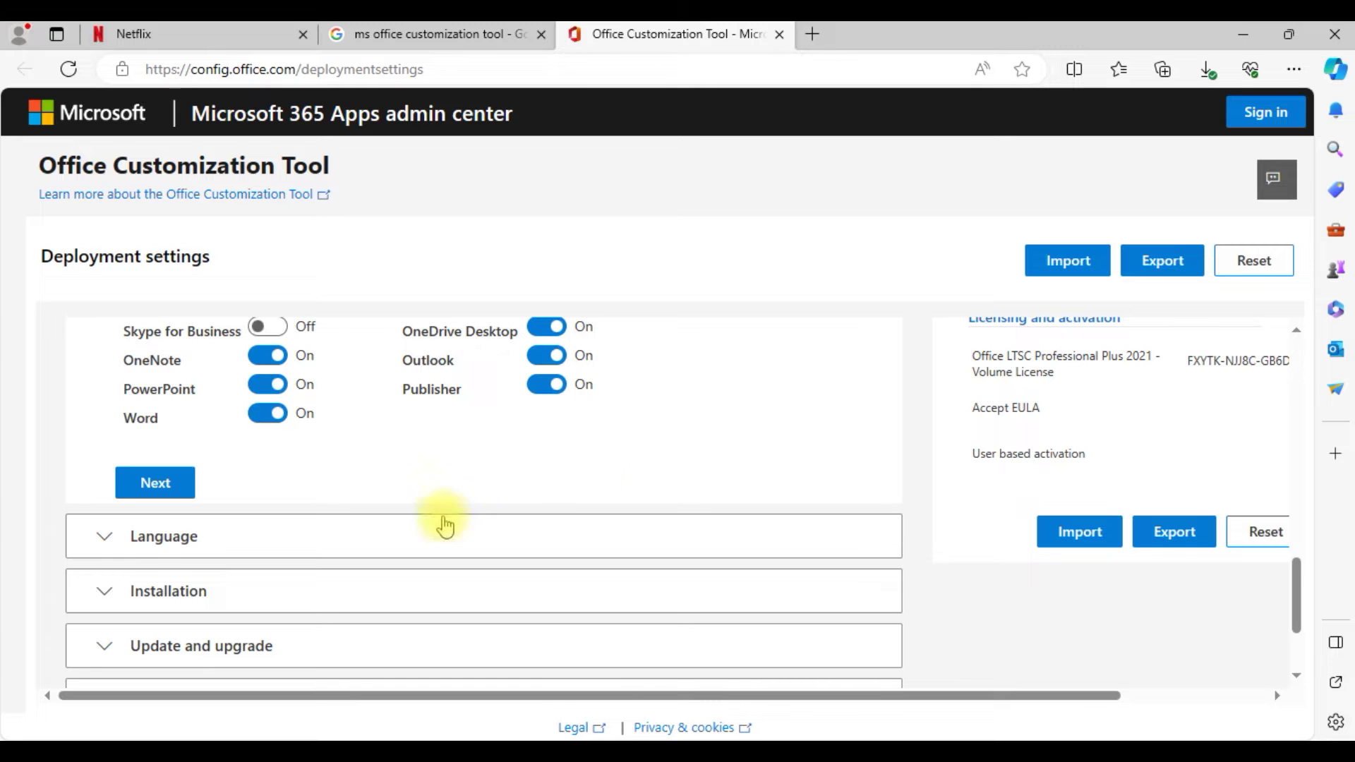
# Set the primary language to English (United States).
pyautogui.click(249, 543)
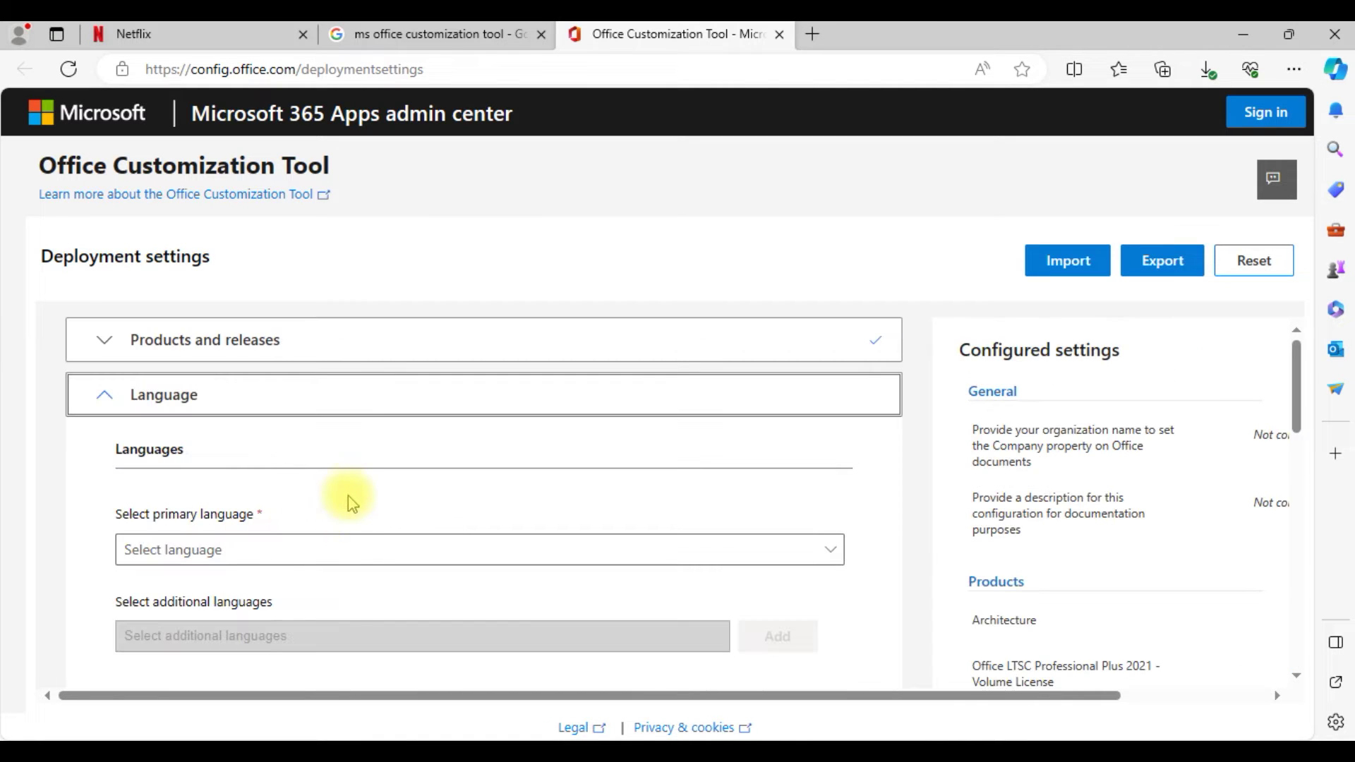
pyautogui.scroll(-2, 354, 490)
pyautogui.click(409, 451)
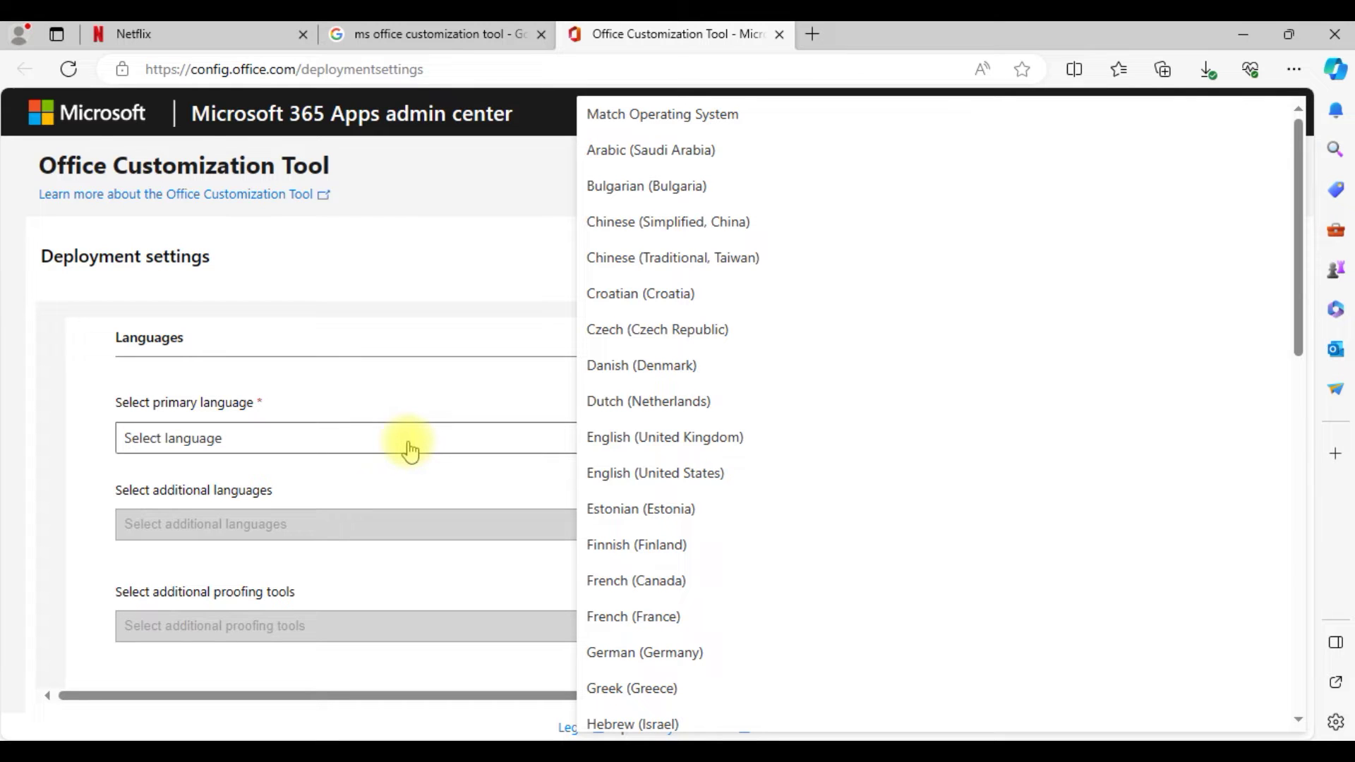
pyautogui.click(662, 474)
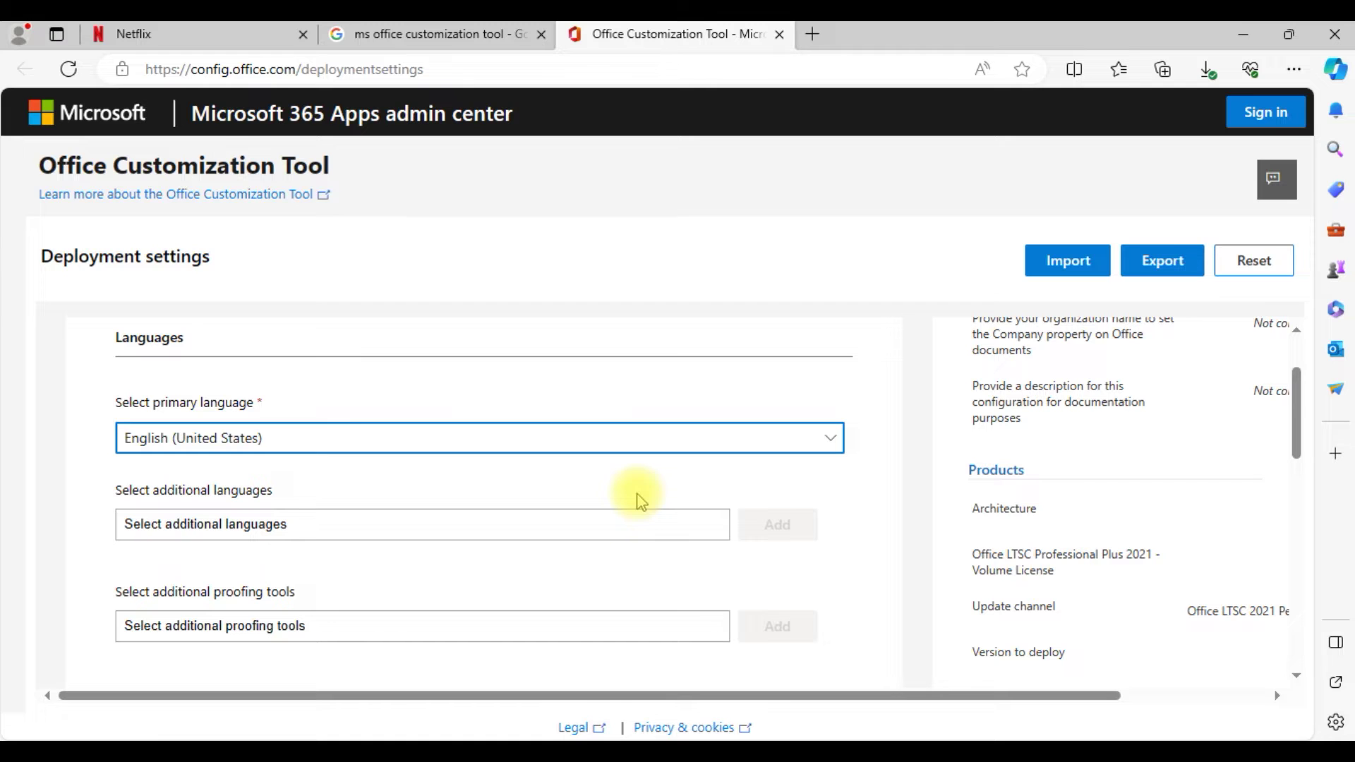
pyautogui.scroll(-6, 639, 500)
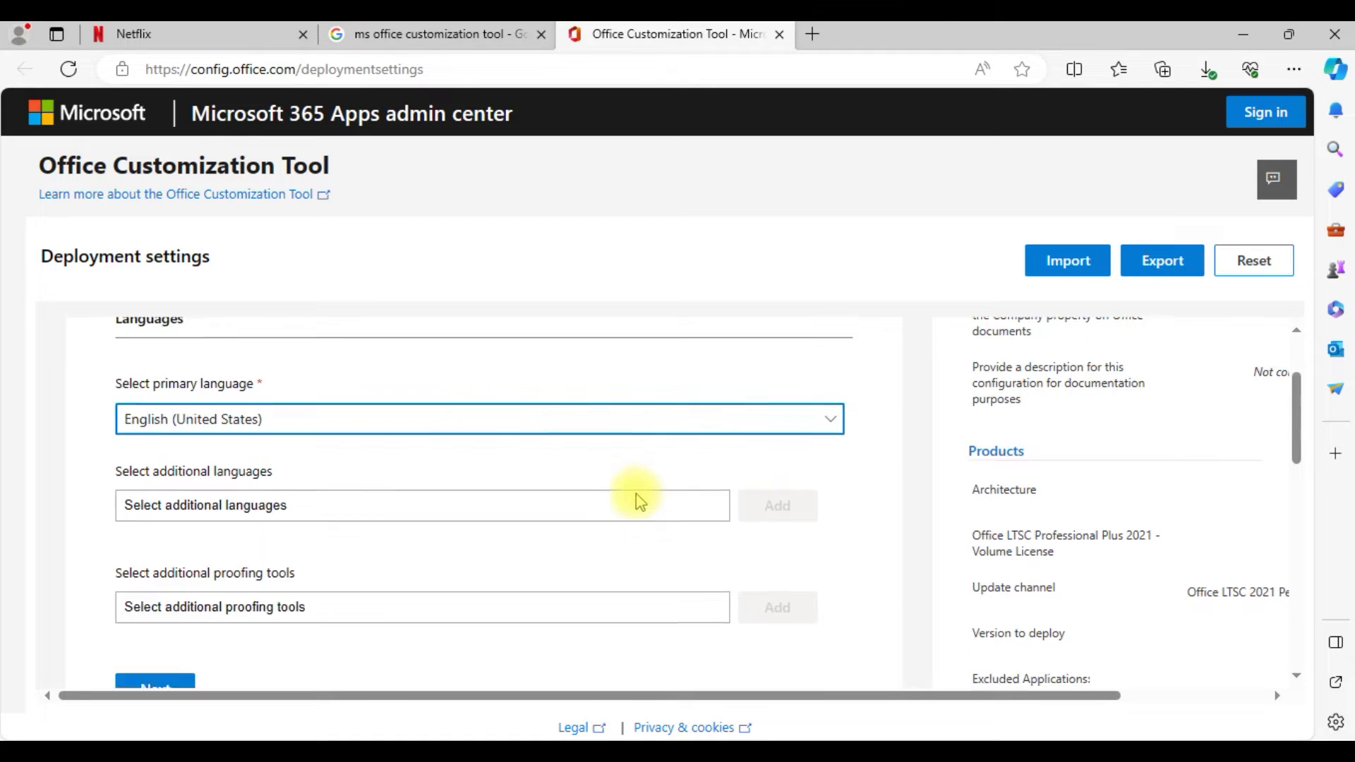
pyautogui.scroll(-1, 638, 503)
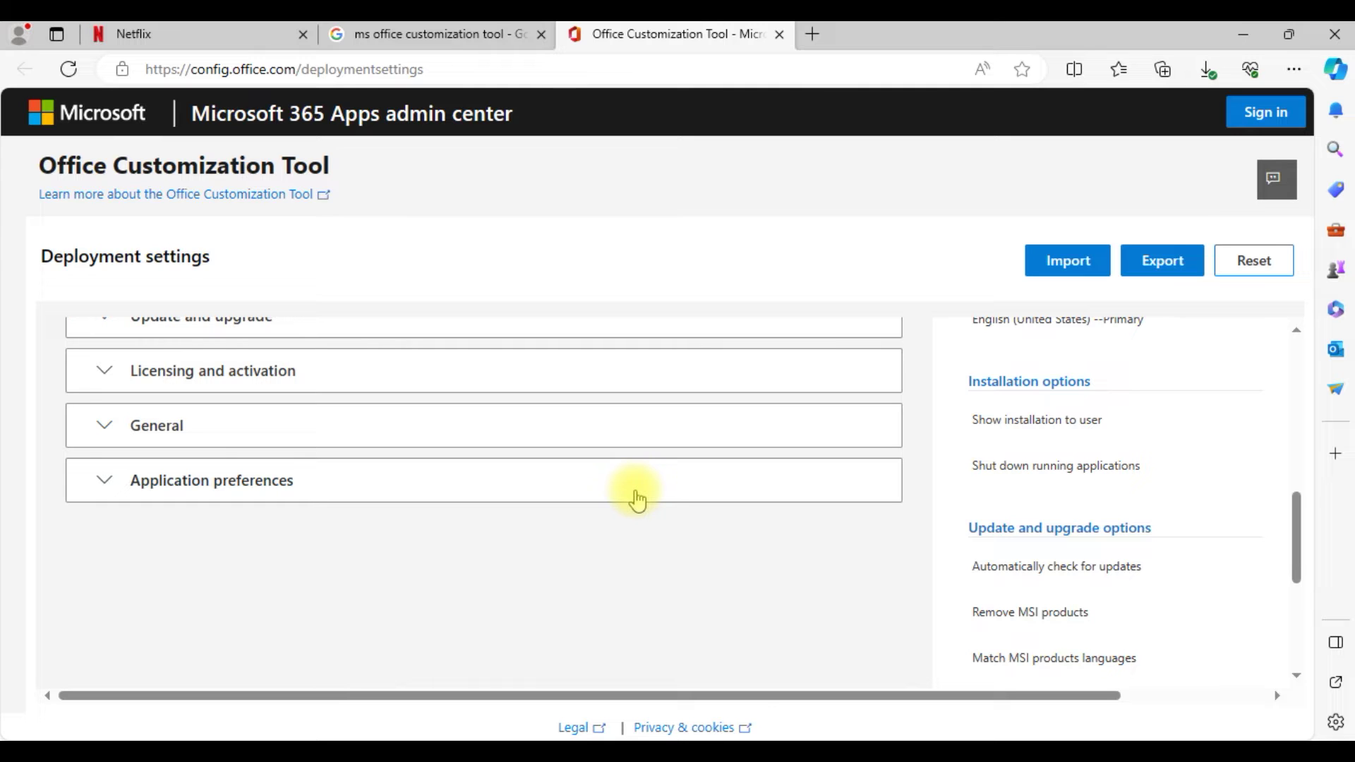
pyautogui.scroll(3, 637, 500)
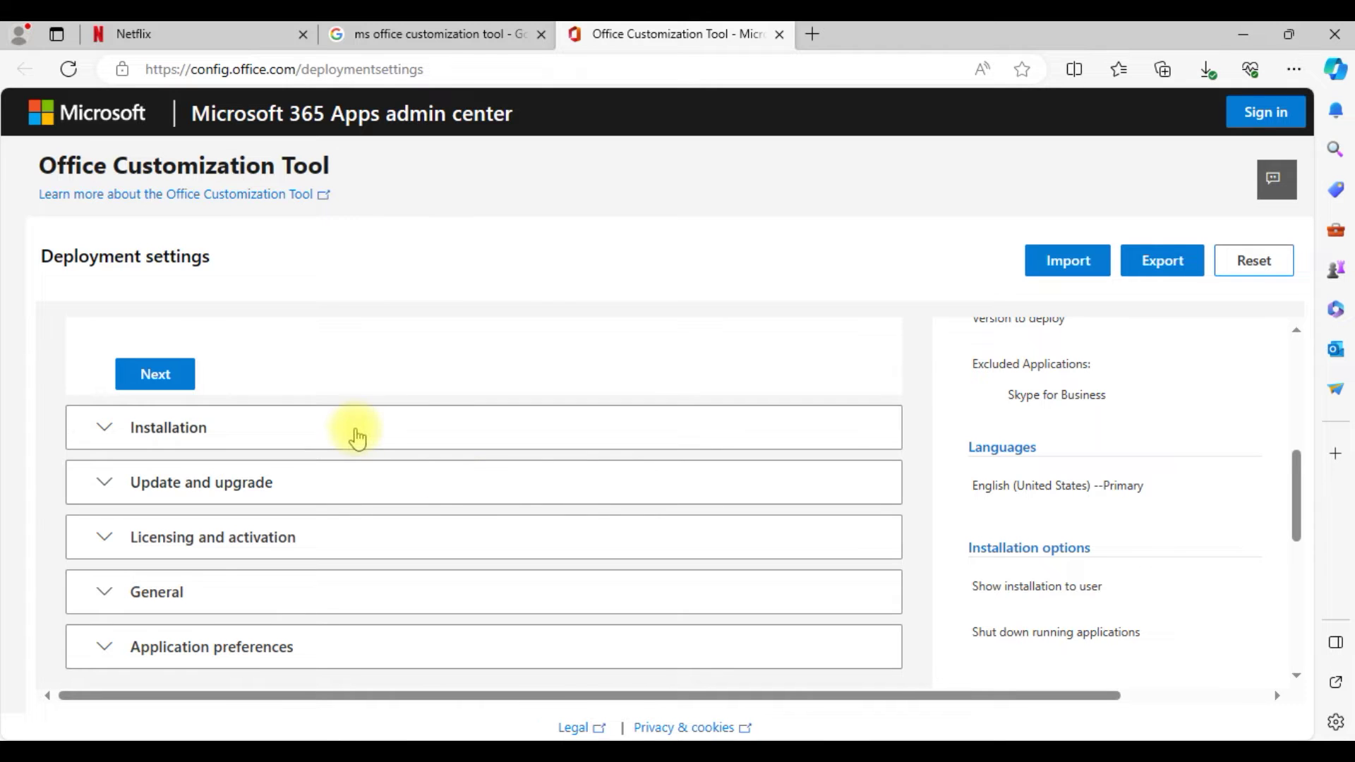
# Review the Installation settings: shown to the user, running applications not shut down.
pyautogui.click(356, 432)
pyautogui.scroll(-1, 459, 462)
pyautogui.scroll(1, 459, 462)
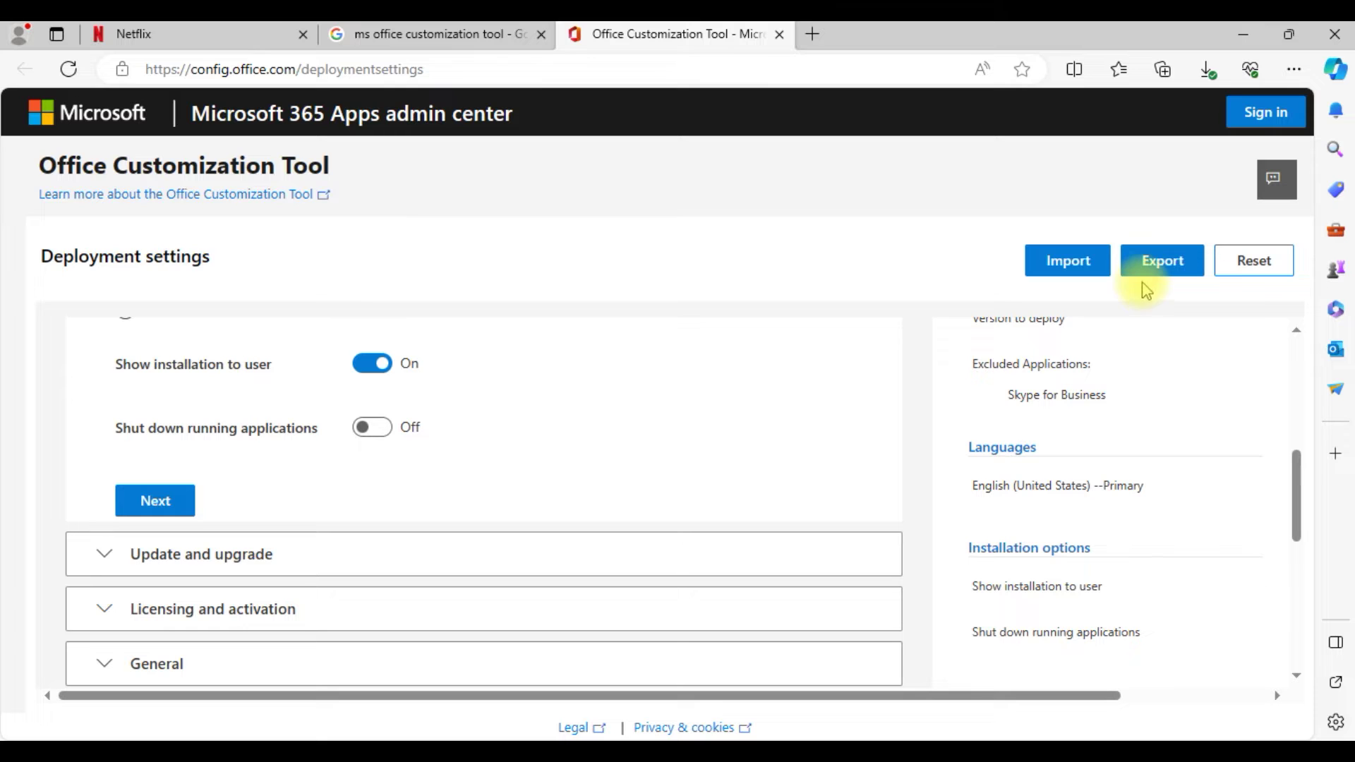
# Export the configuration as 'Configuration' with Office Open XML default formats, accepting the license terms.
pyautogui.click(1180, 267)
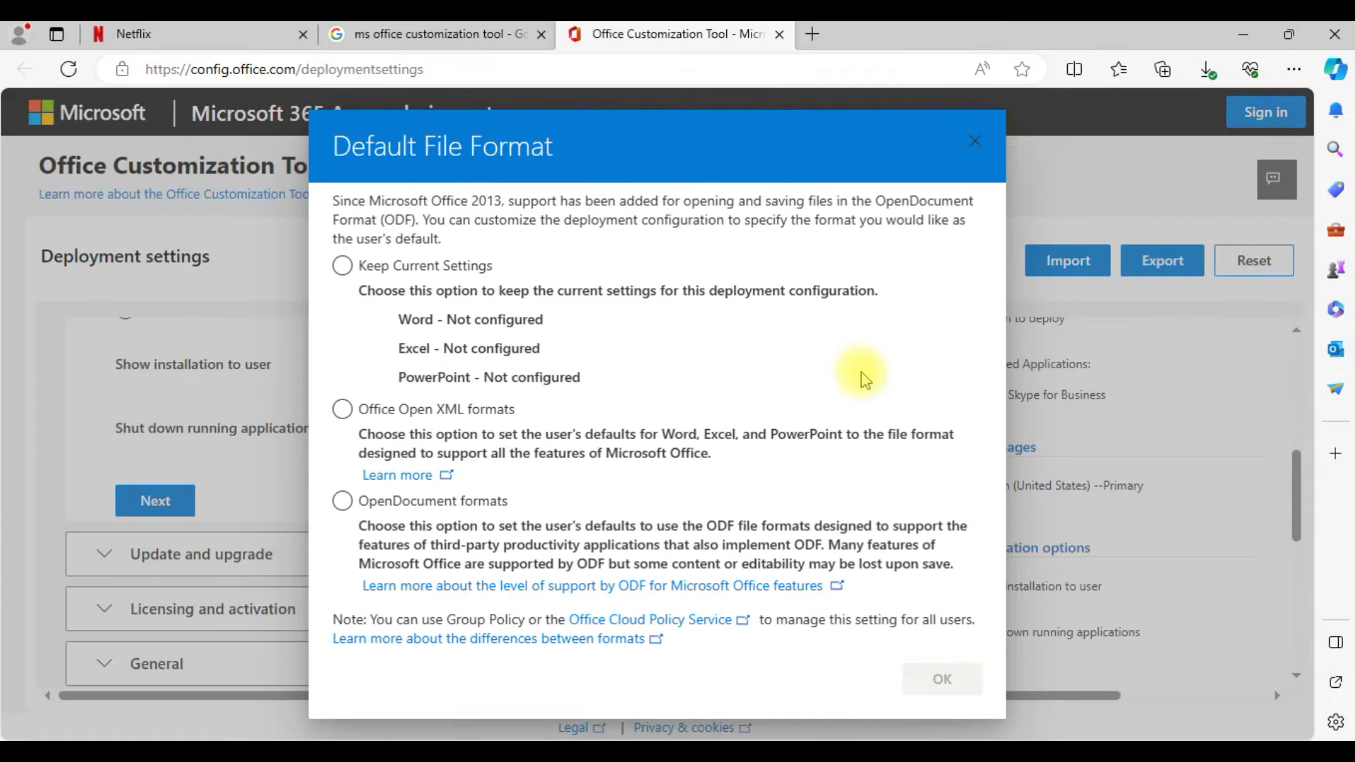
pyautogui.click(441, 409)
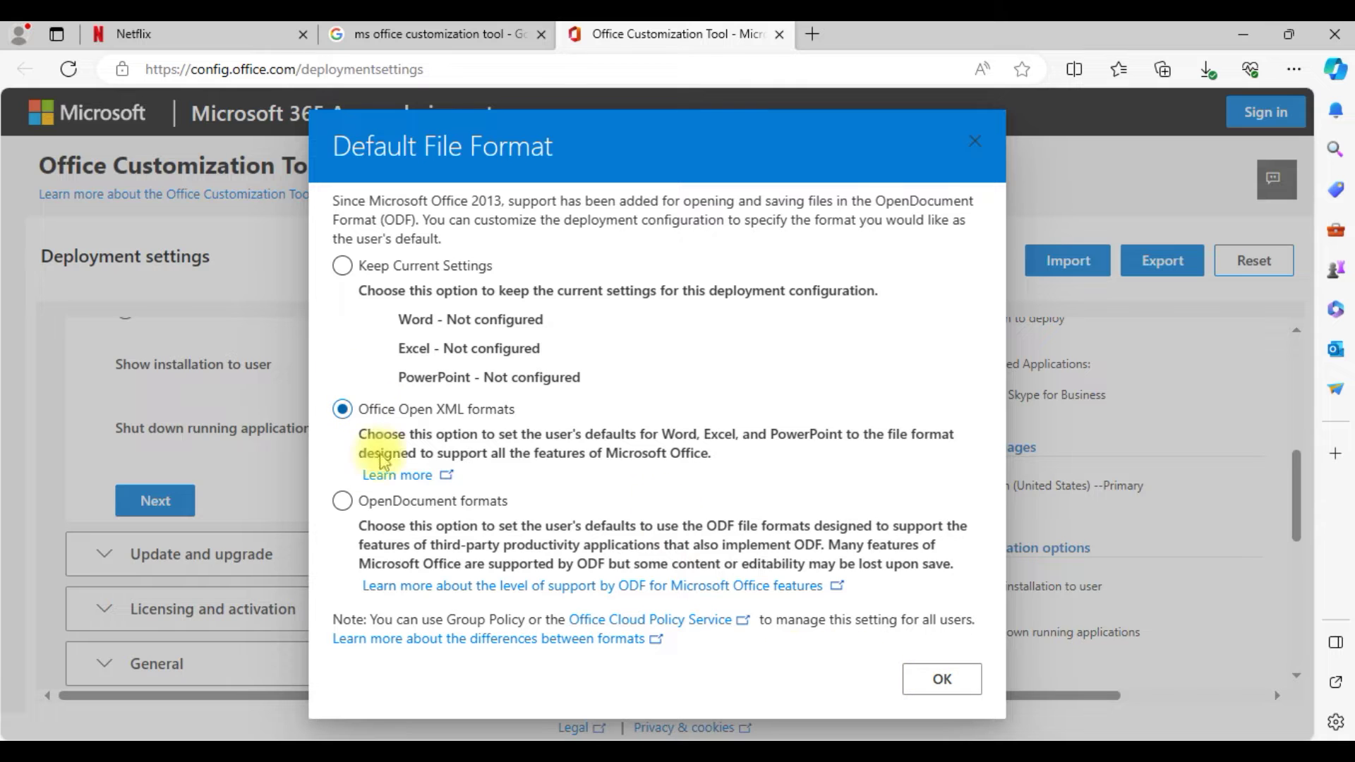
pyautogui.click(939, 680)
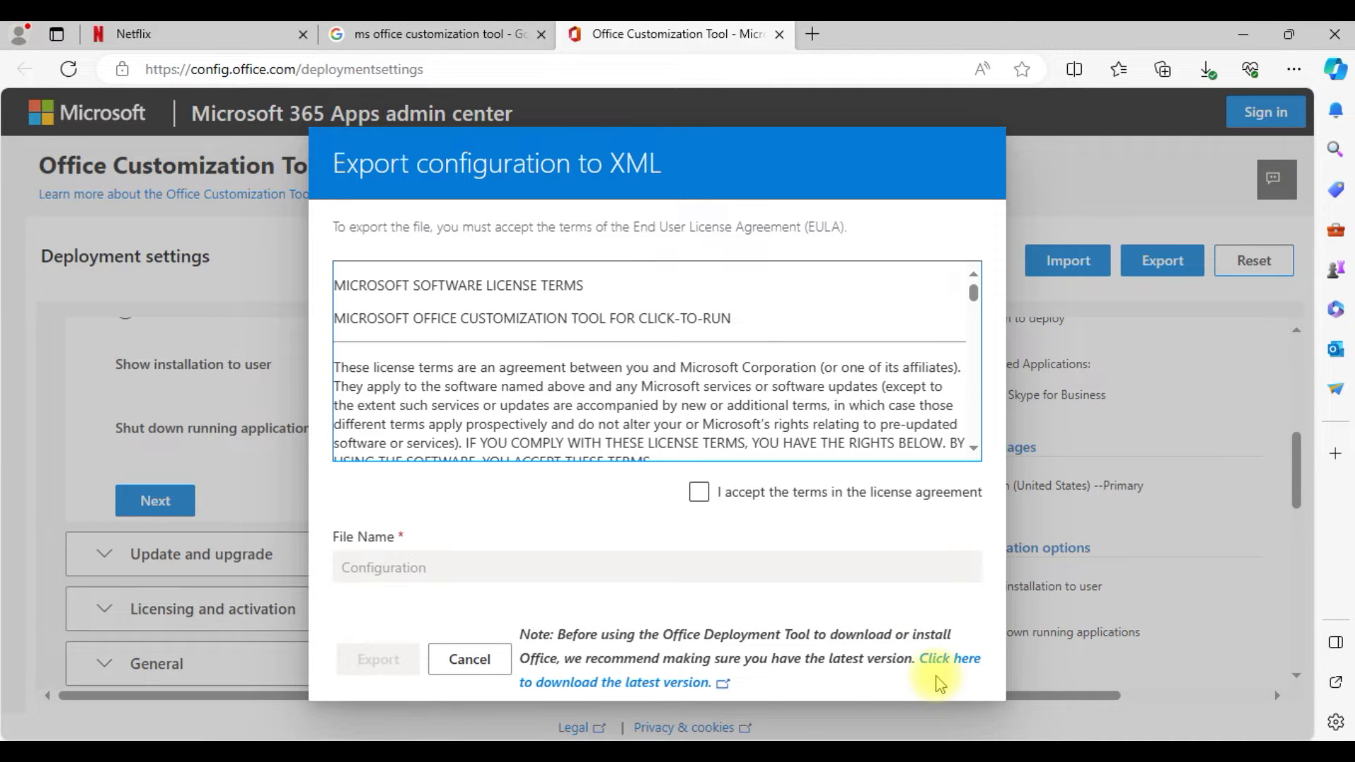
pyautogui.click(700, 492)
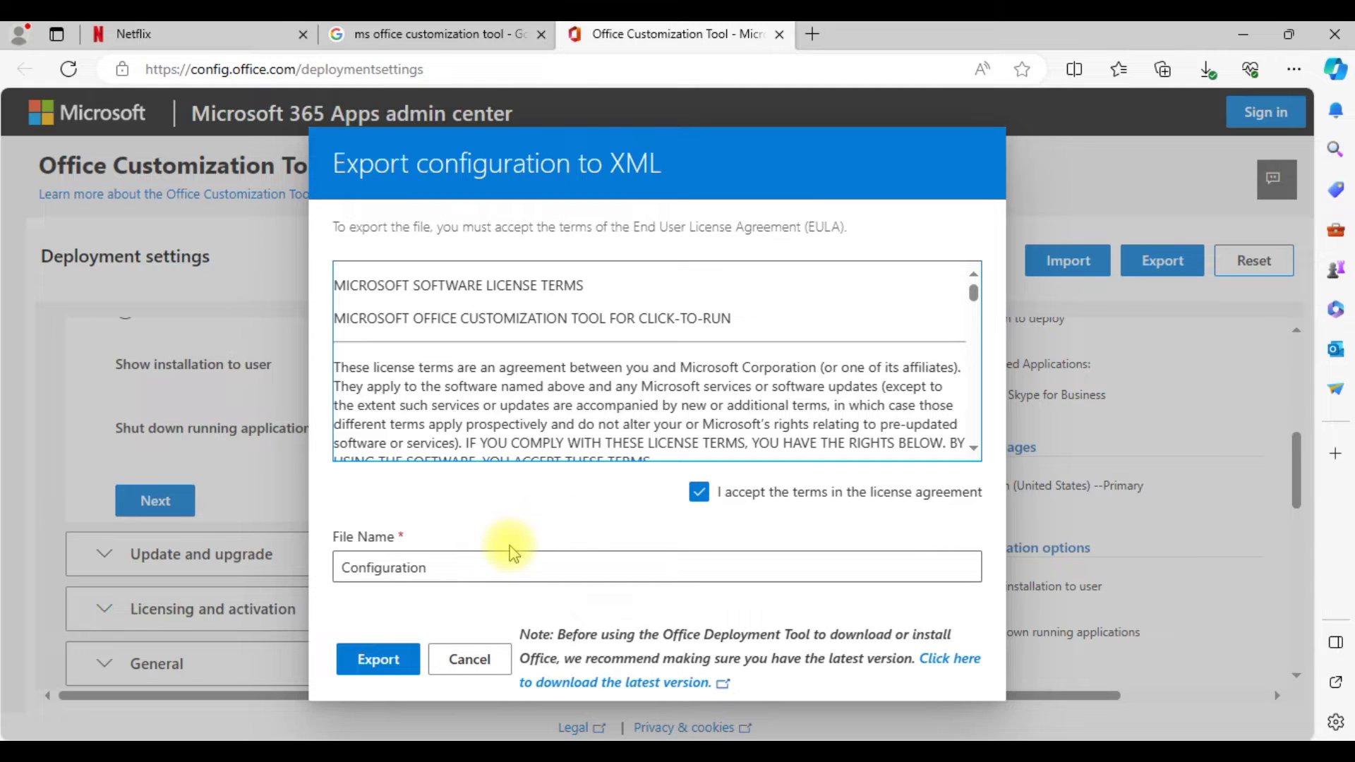
pyautogui.click(387, 654)
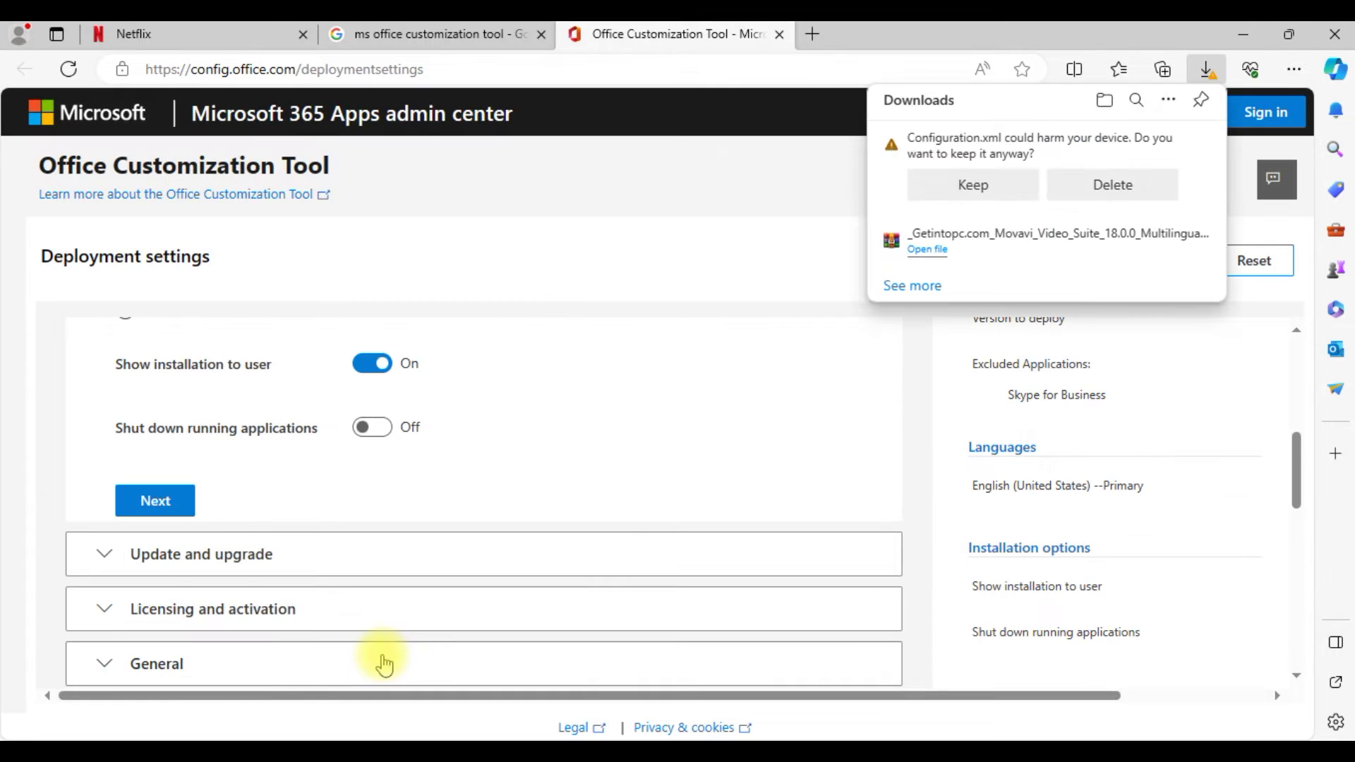
# Keep the downloaded Configuration.xml and cut it from its download folder.
pyautogui.click(983, 192)
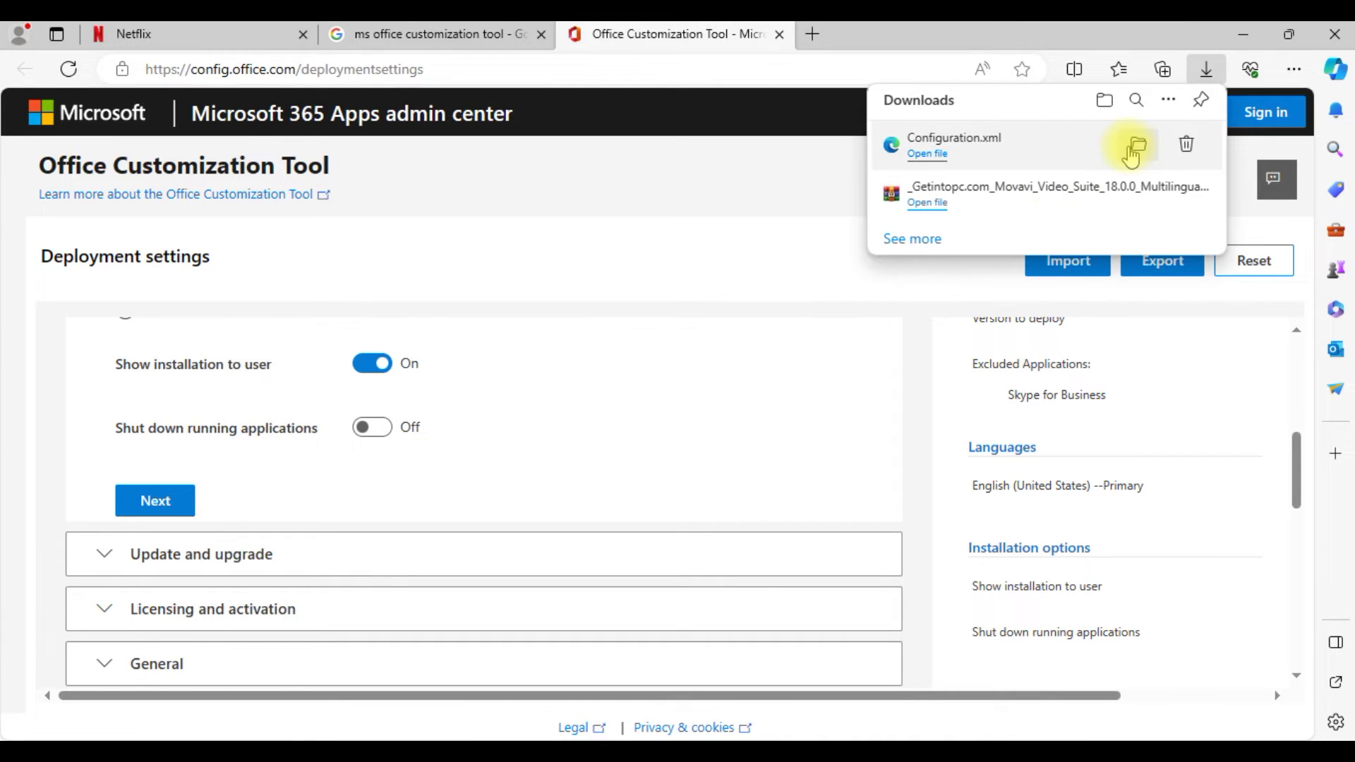
pyautogui.click(1136, 147)
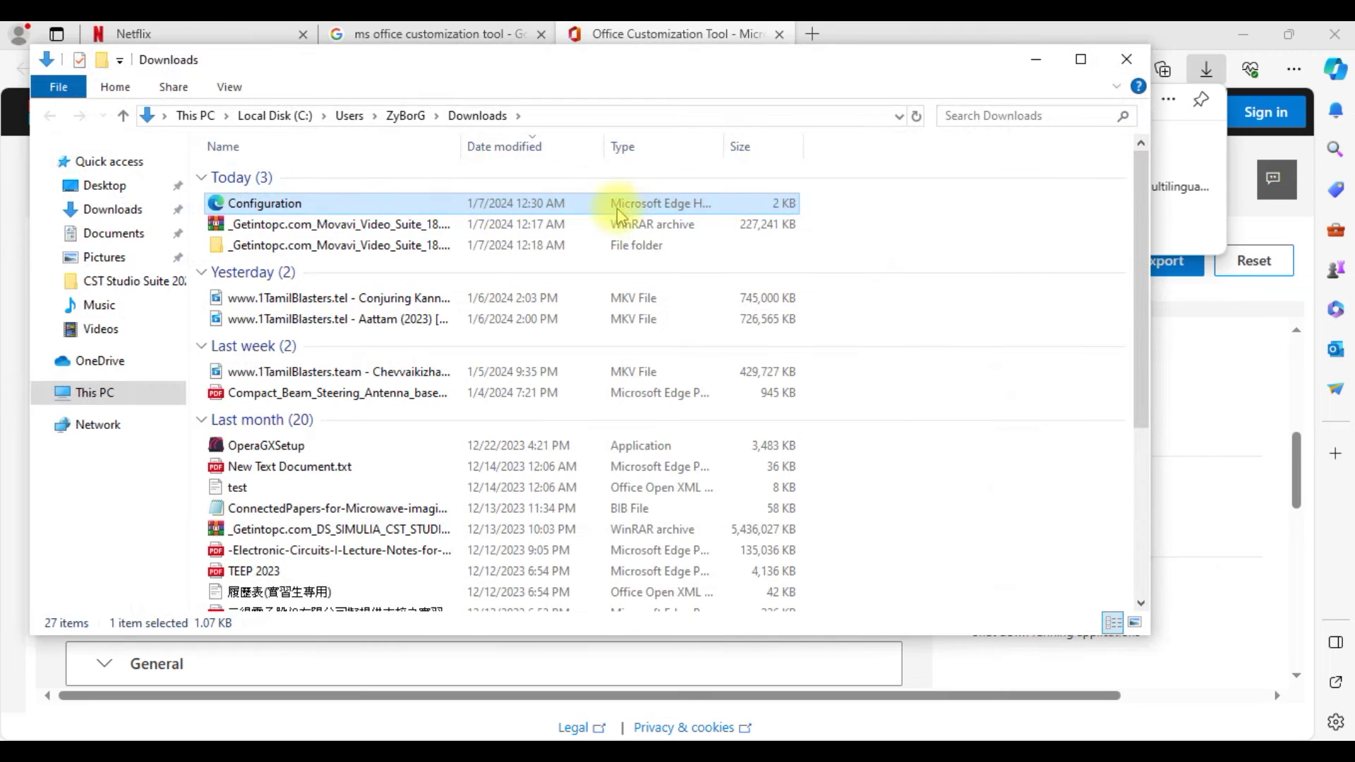
pyautogui.rightClick(625, 209)
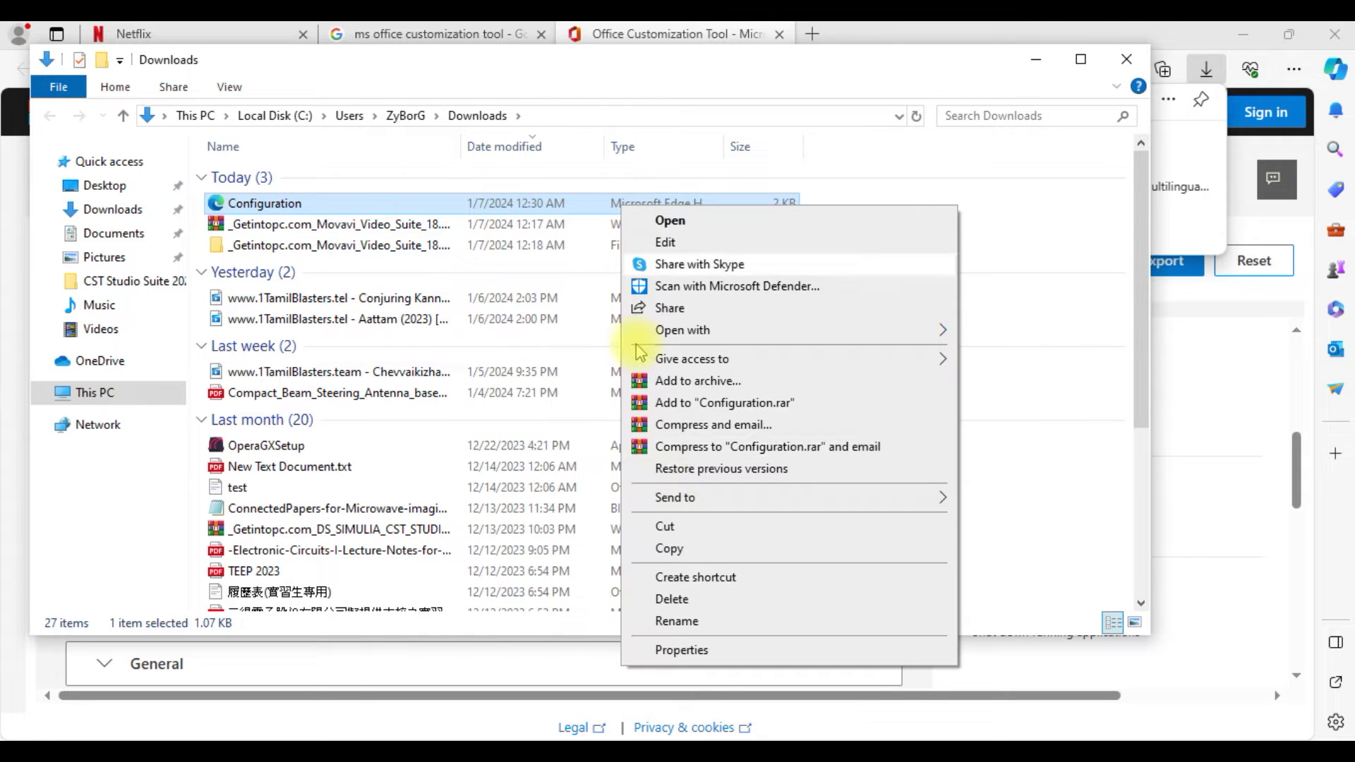
pyautogui.click(688, 531)
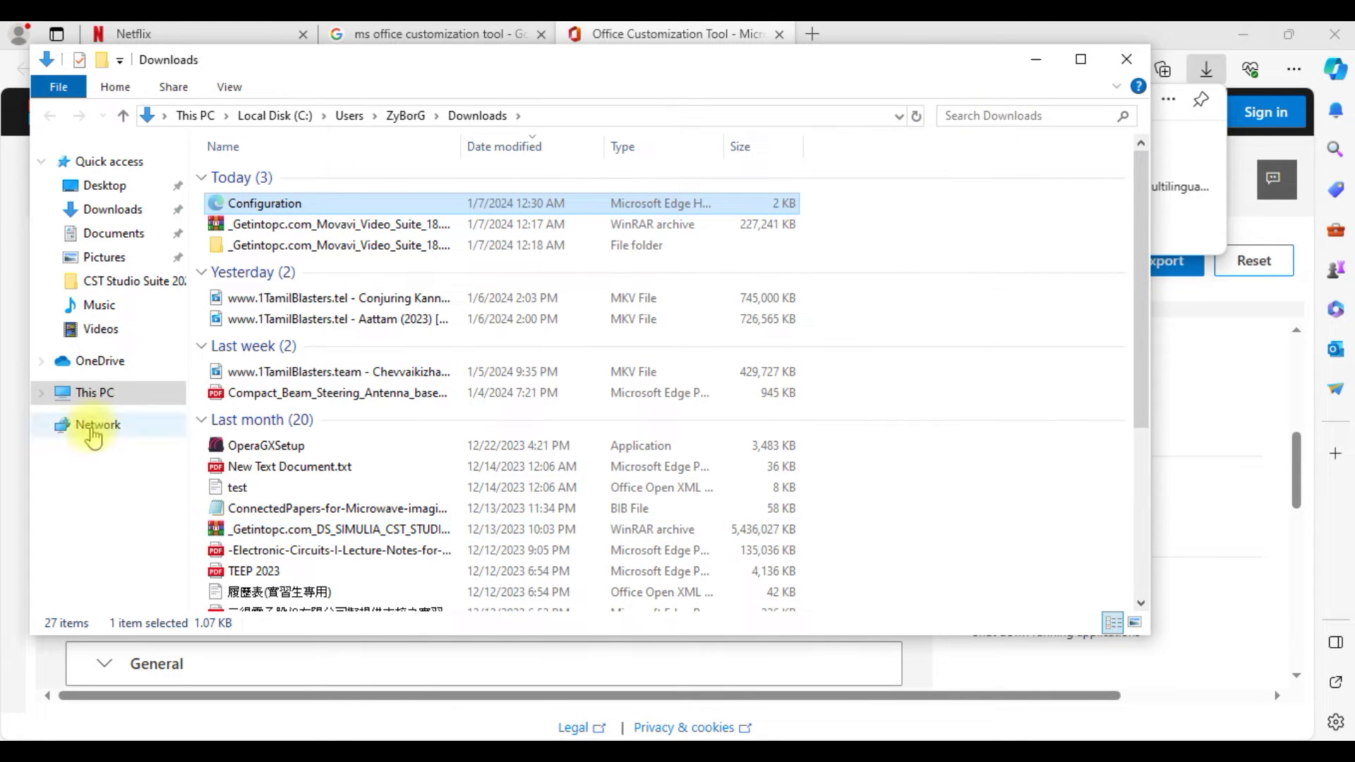
# Paste Configuration.xml into the Desktop's ms office folder.
pyautogui.click(95, 185)
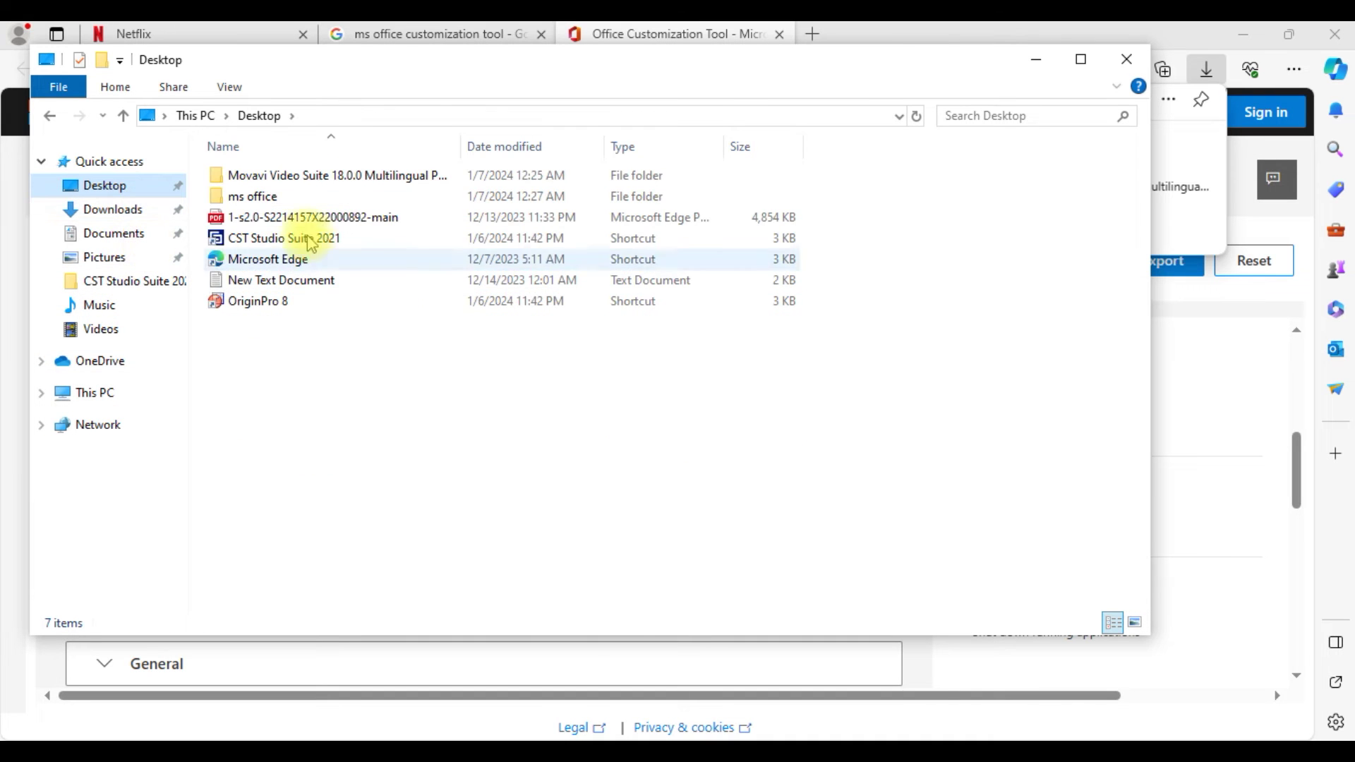
pyautogui.doubleClick(304, 198)
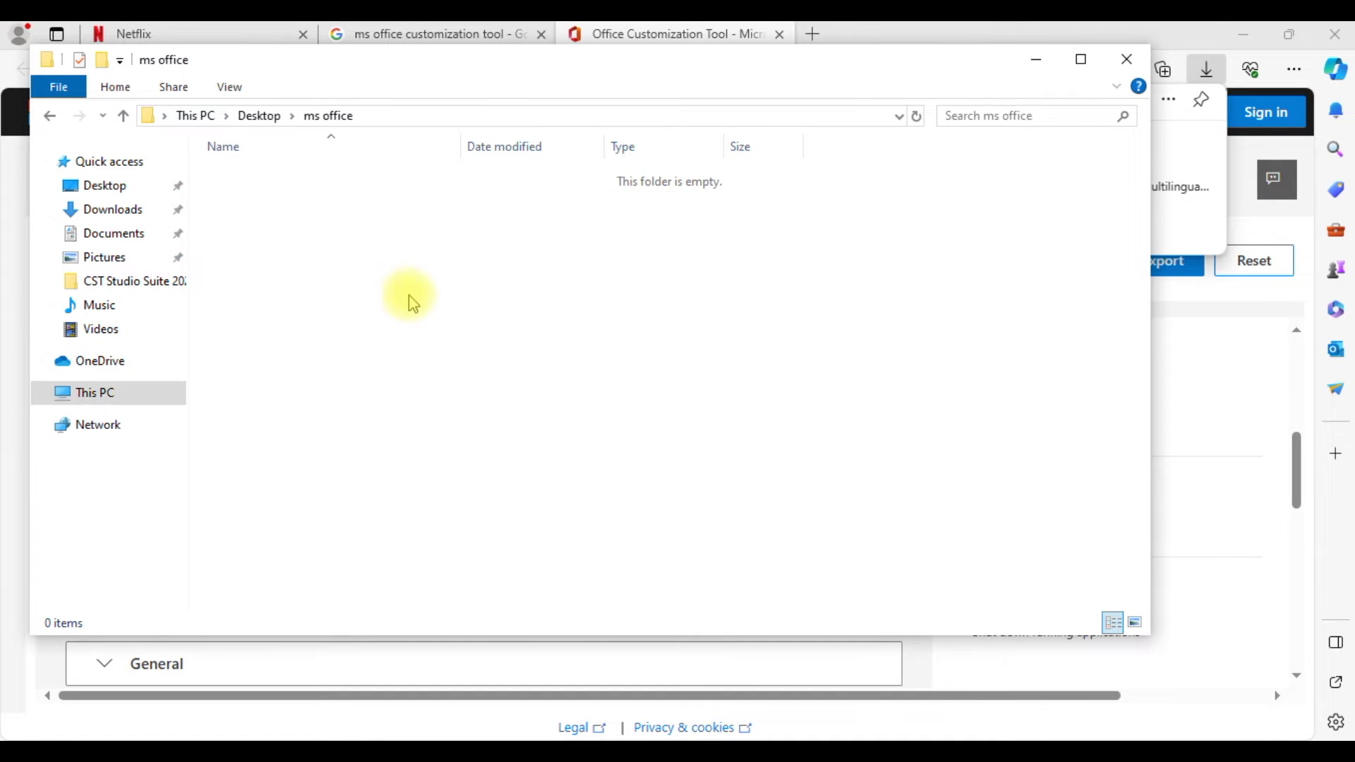
pyautogui.rightClick(411, 298)
pyautogui.click(471, 433)
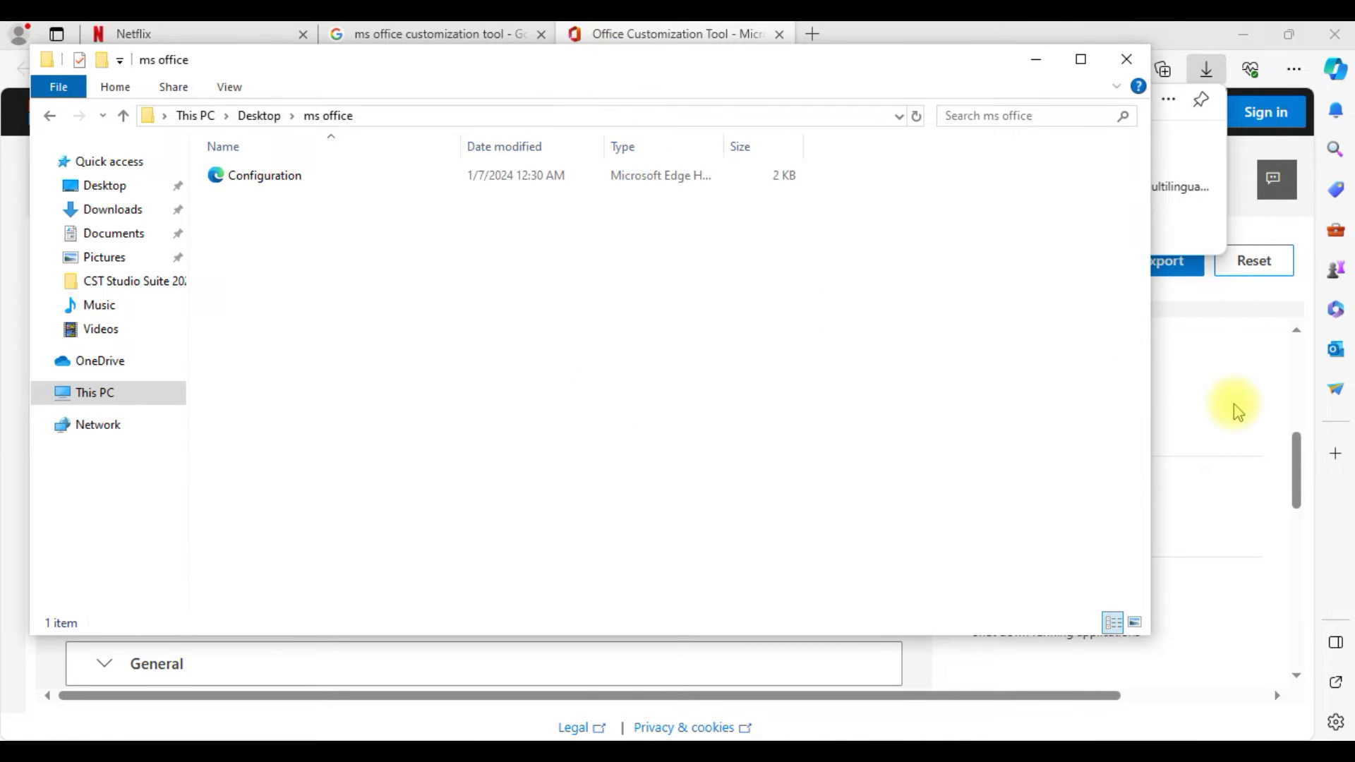
pyautogui.click(1232, 423)
# Search Google for 'ms office deployment tool' and open Microsoft's Office Deployment Tool download page.
pyautogui.click(493, 35)
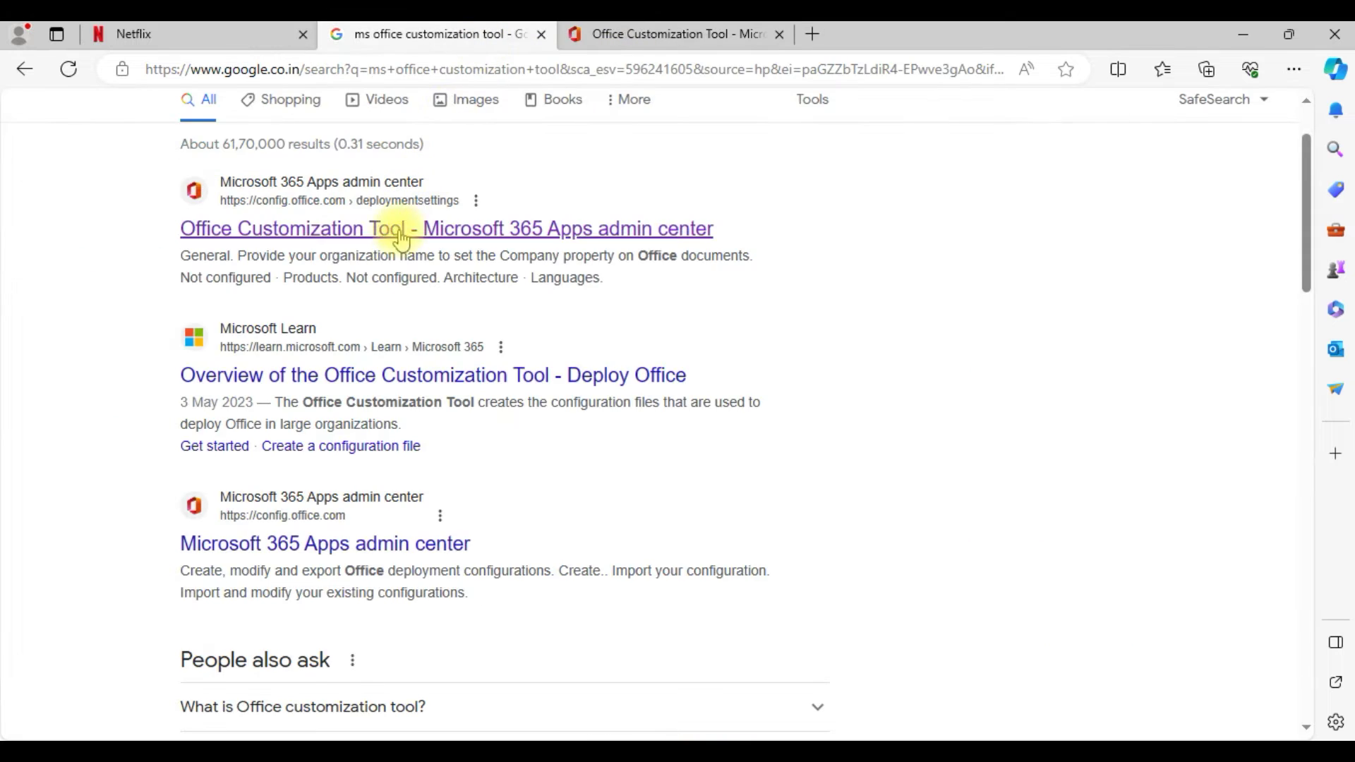
pyautogui.moveTo(408, 134); pyautogui.dragTo(248, 146)
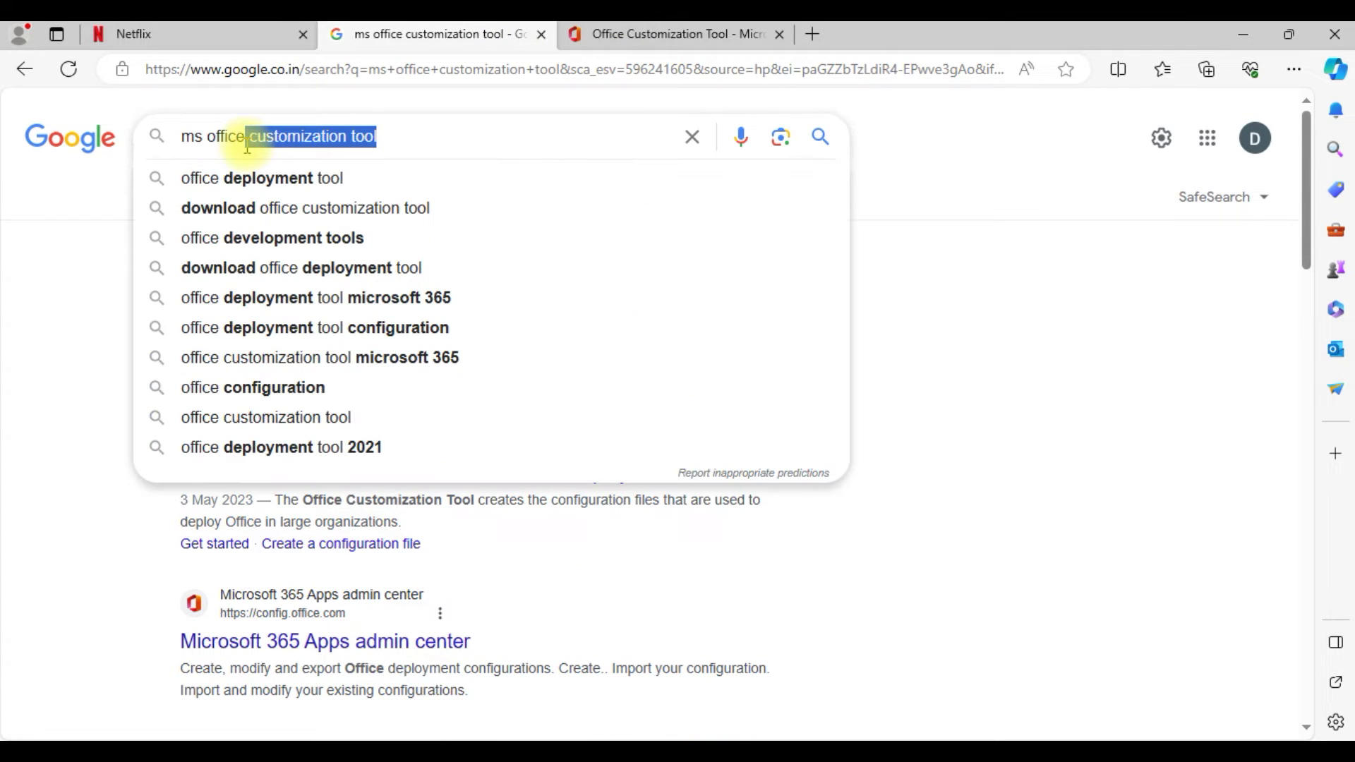
pyautogui.press('BackSpace')
pyautogui.write('de')
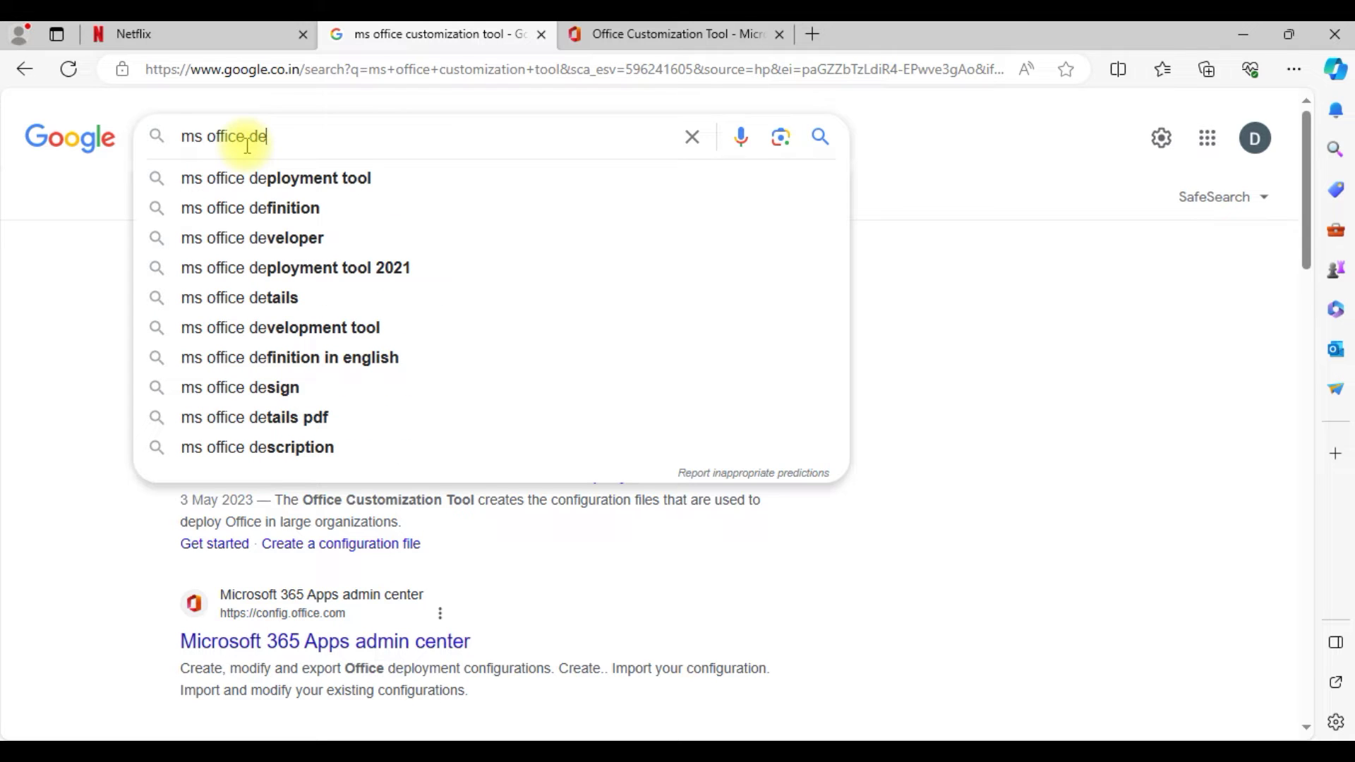
pyautogui.press('Down')
pyautogui.press('Down')
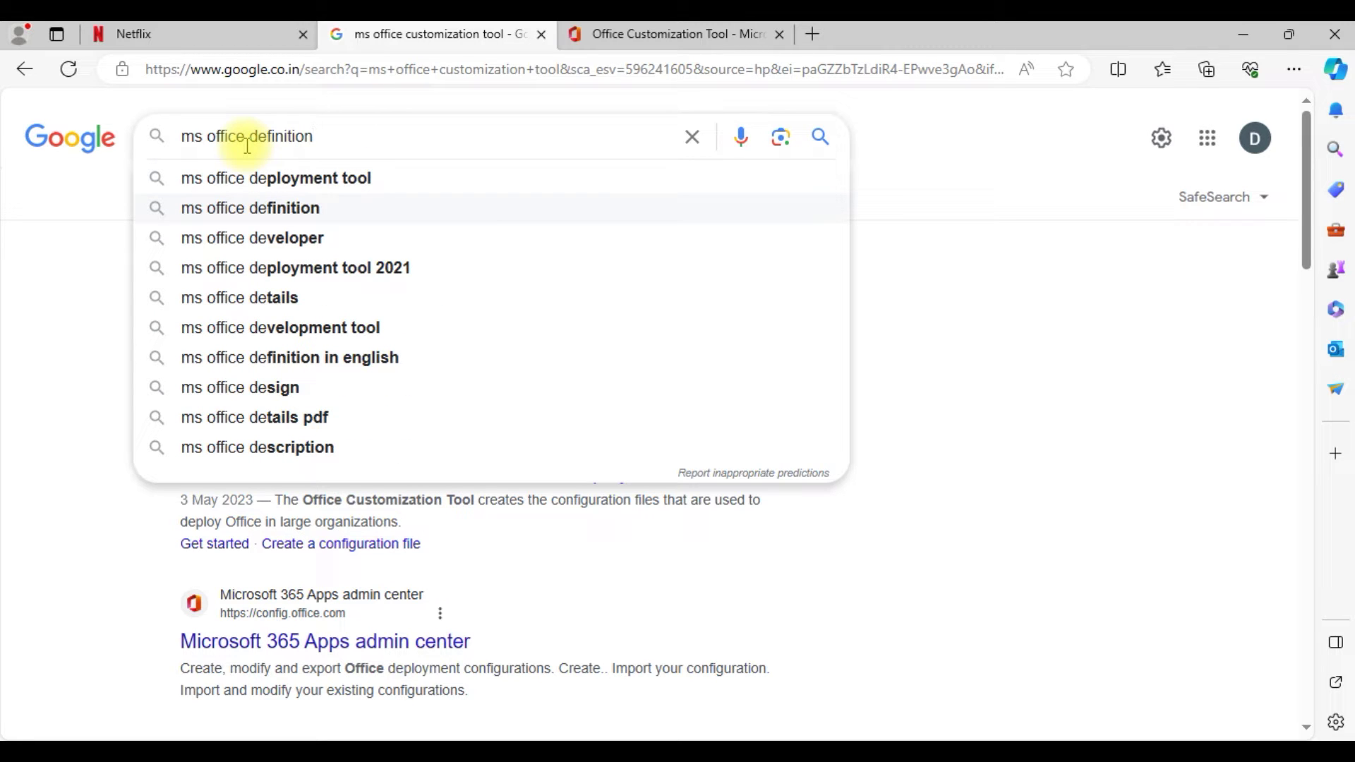
pyautogui.press('Up')
pyautogui.press('Up')
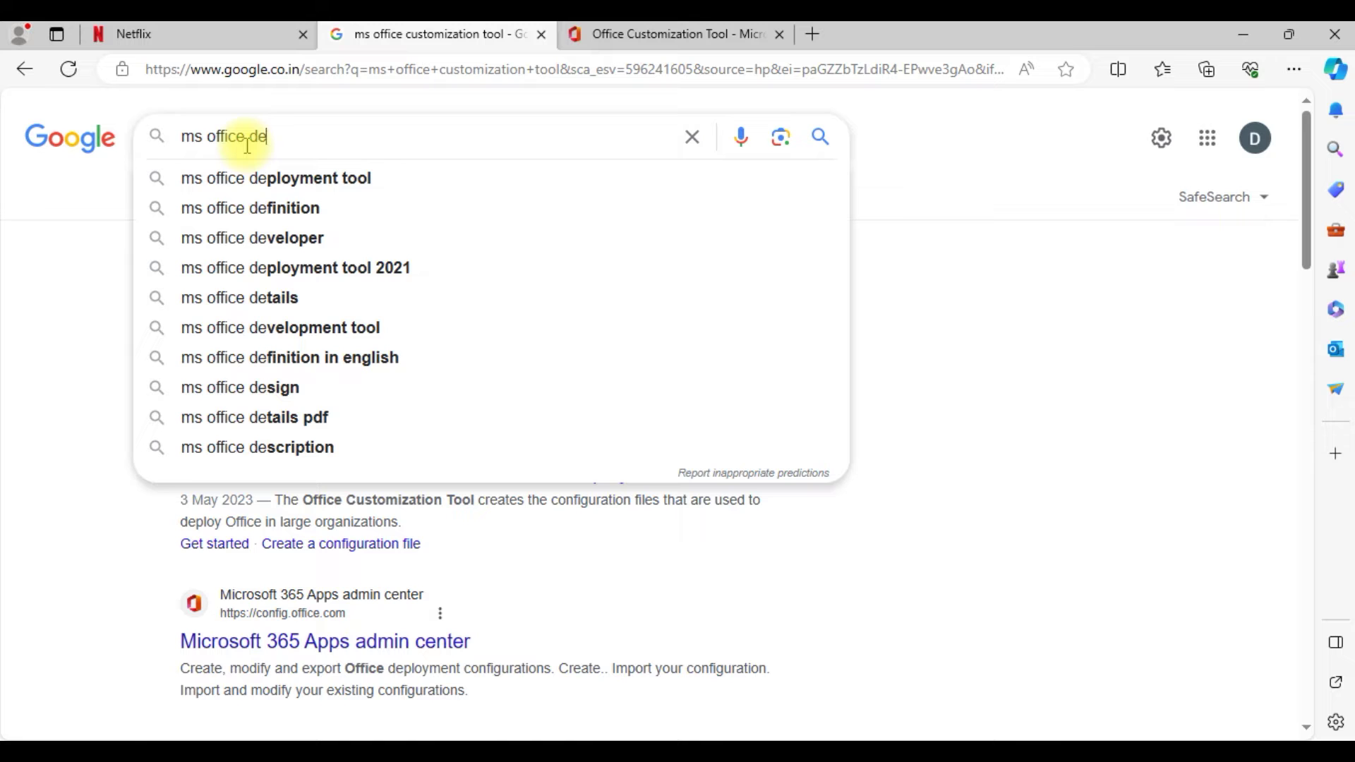
pyautogui.click(249, 178)
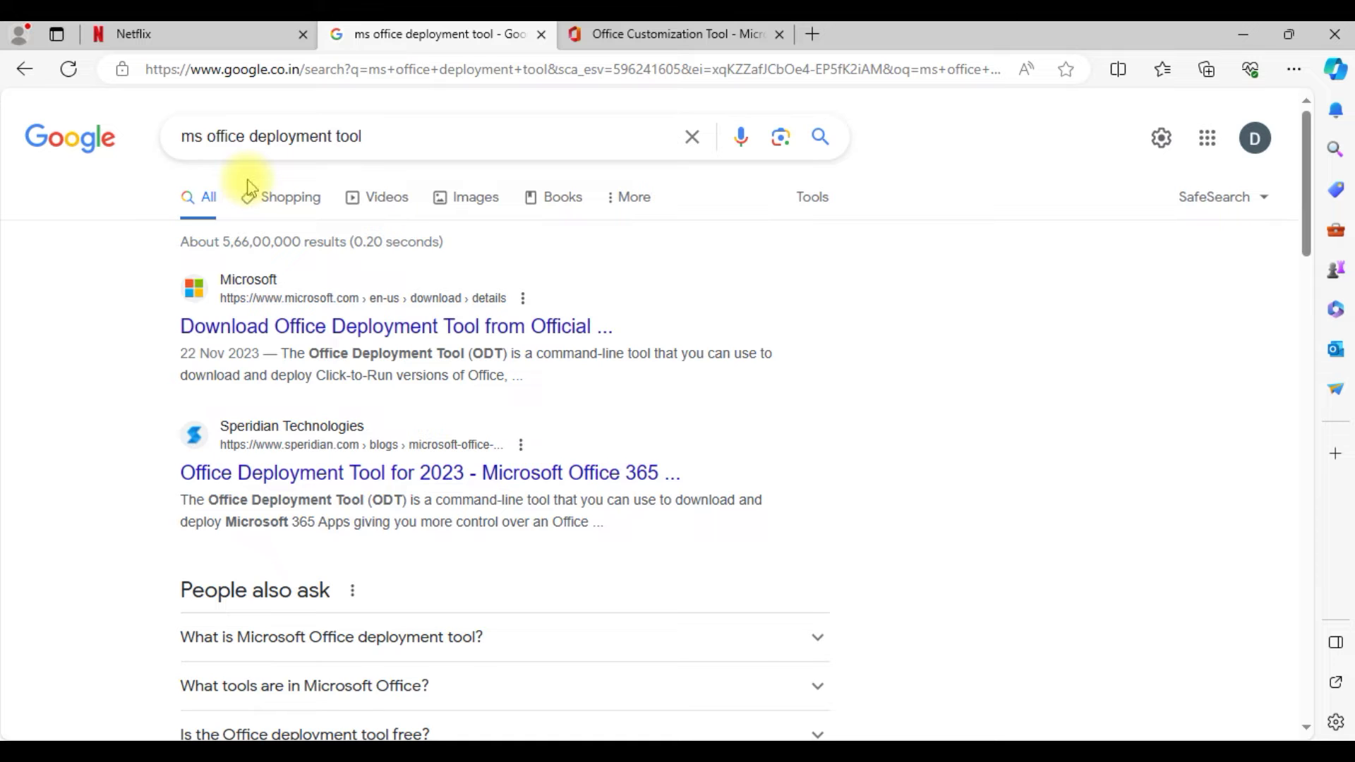
pyautogui.click(407, 327)
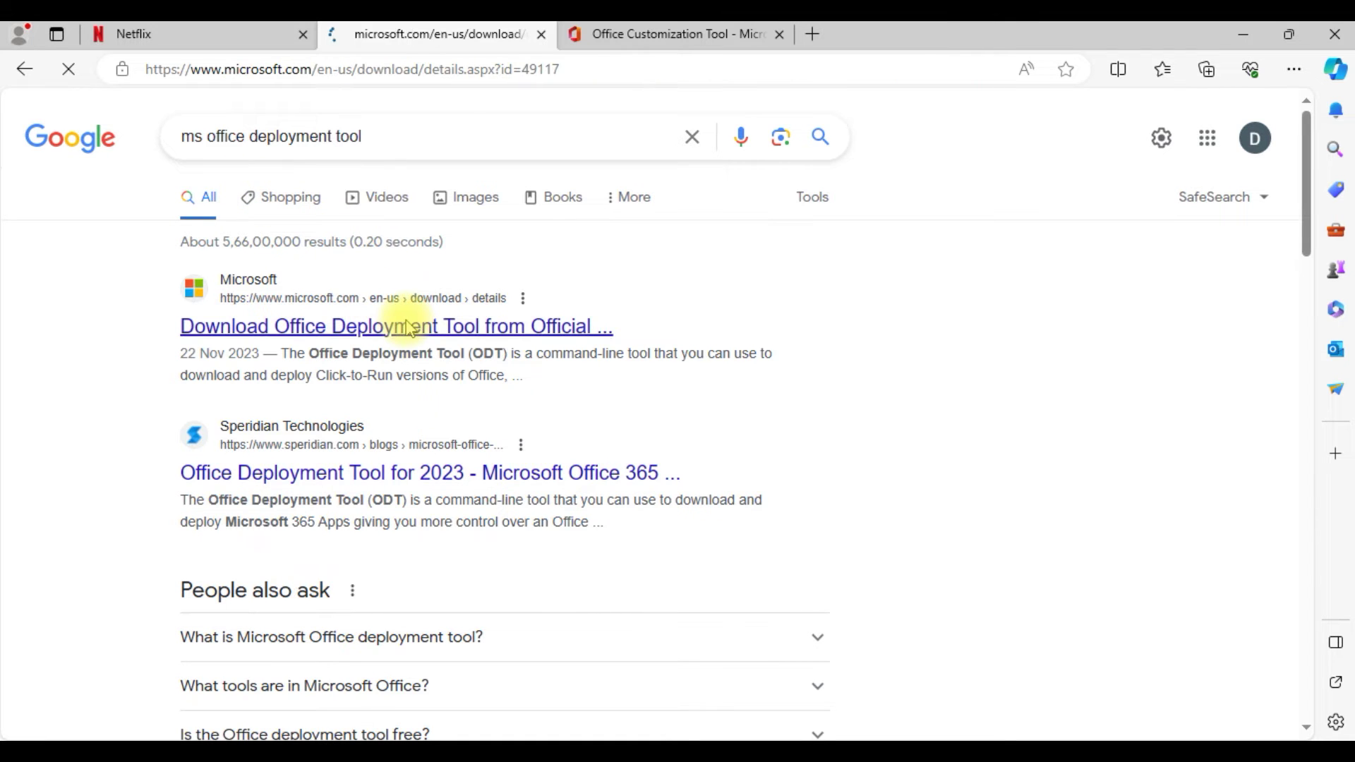
# Download the Office Deployment Tool installer and show it in its folder.
pyautogui.scroll(-3, 716, 535)
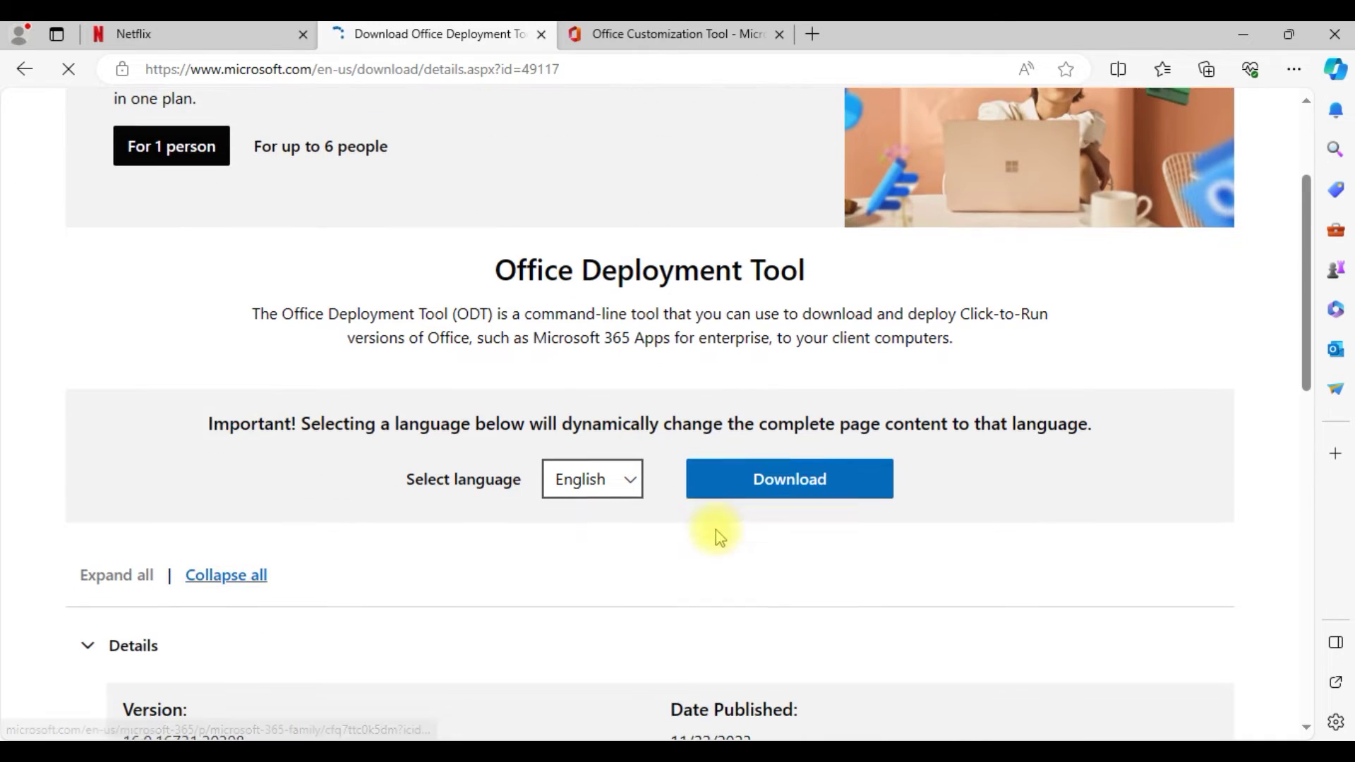
pyautogui.click(822, 483)
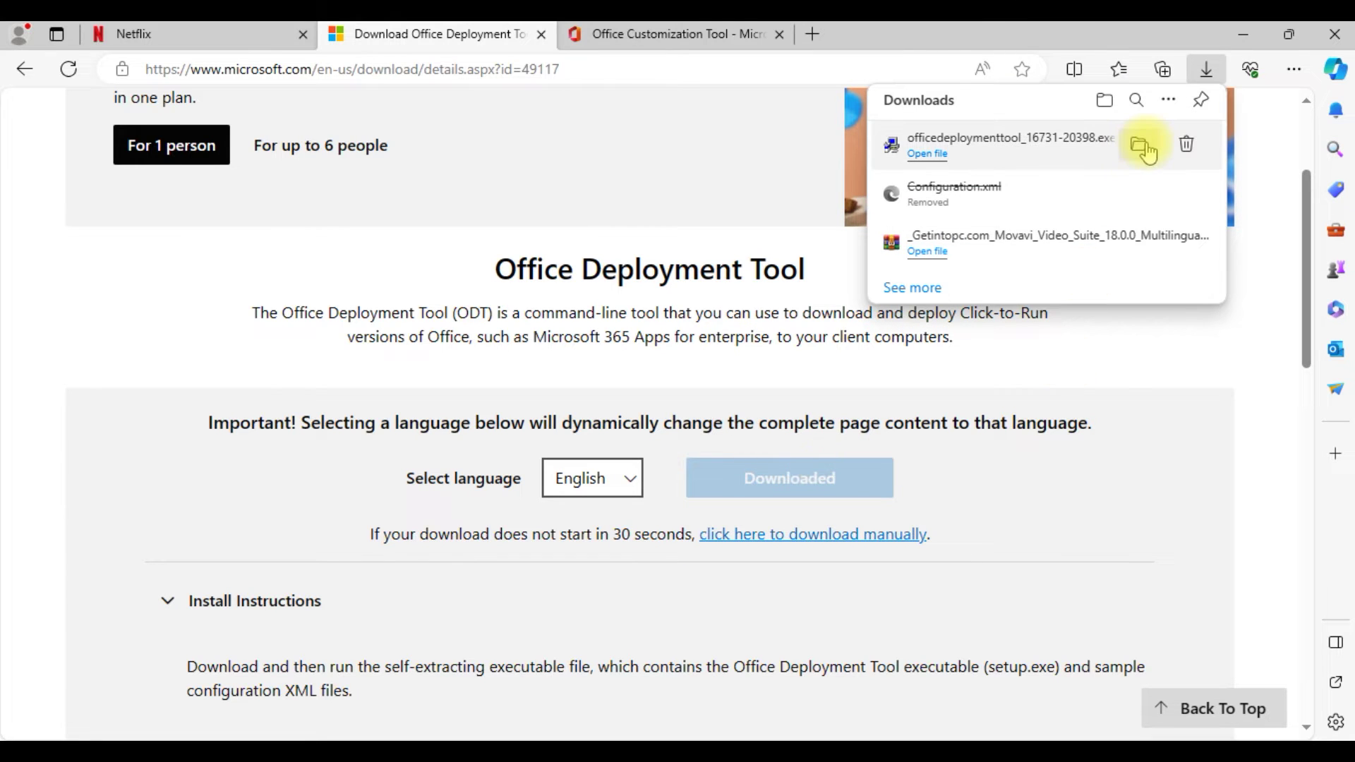
pyautogui.click(1142, 146)
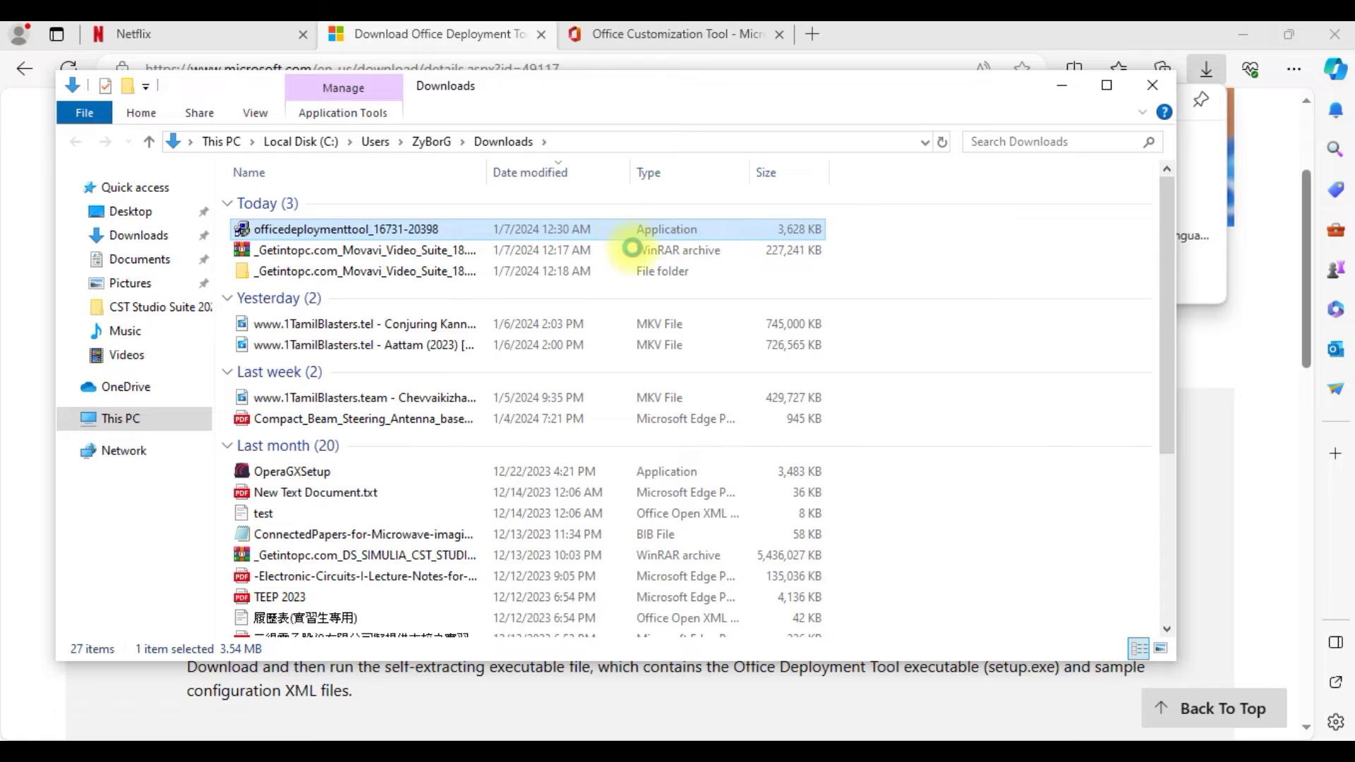
pyautogui.rightClick(624, 227)
pyautogui.click(689, 603)
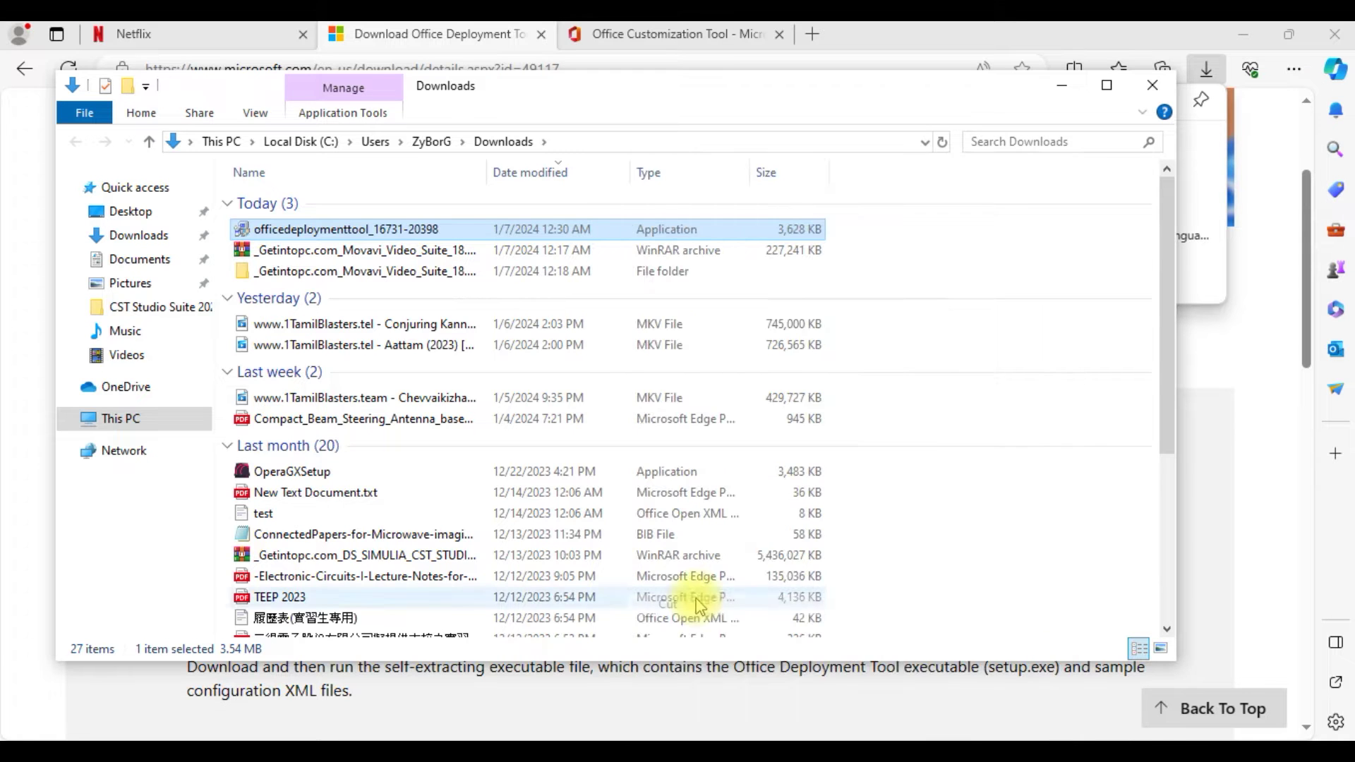
pyautogui.click(134, 211)
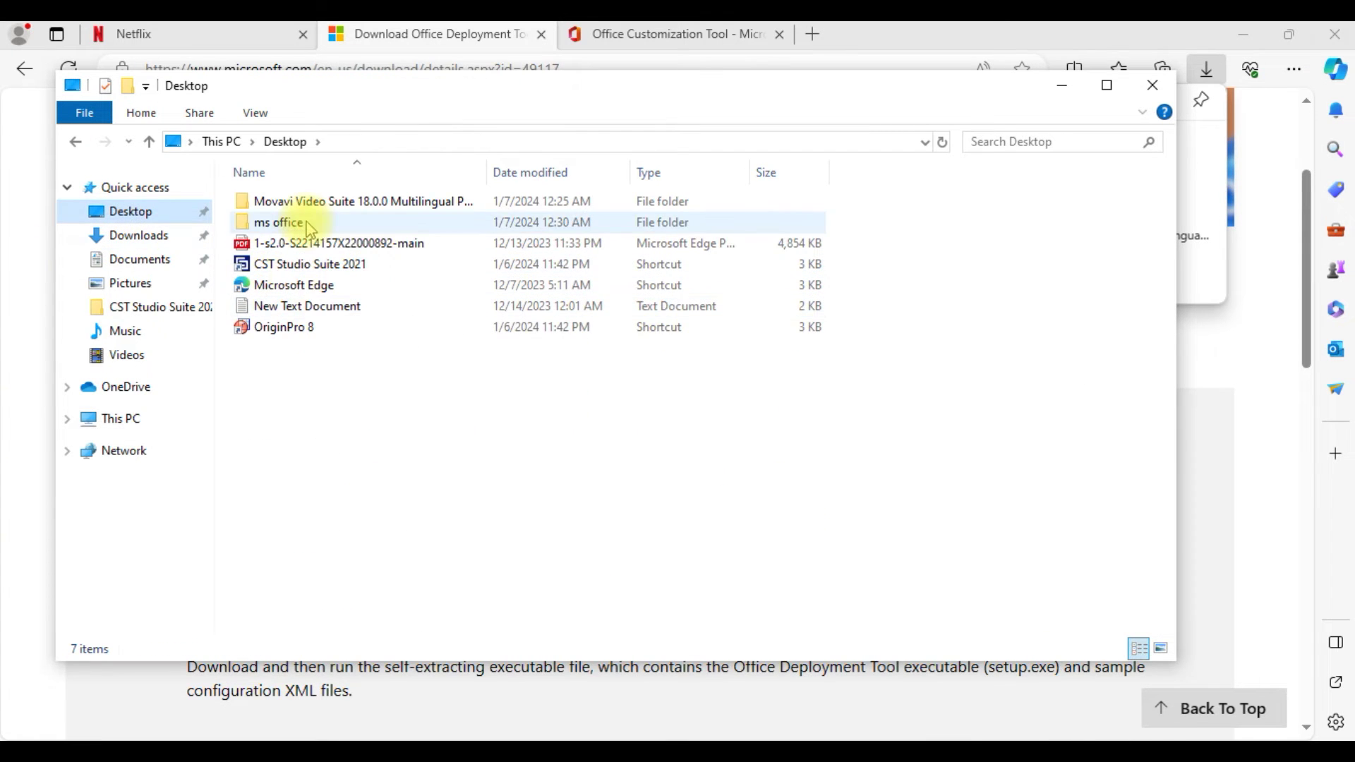
pyautogui.doubleClick(266, 217)
pyautogui.rightClick(389, 307)
pyautogui.click(468, 447)
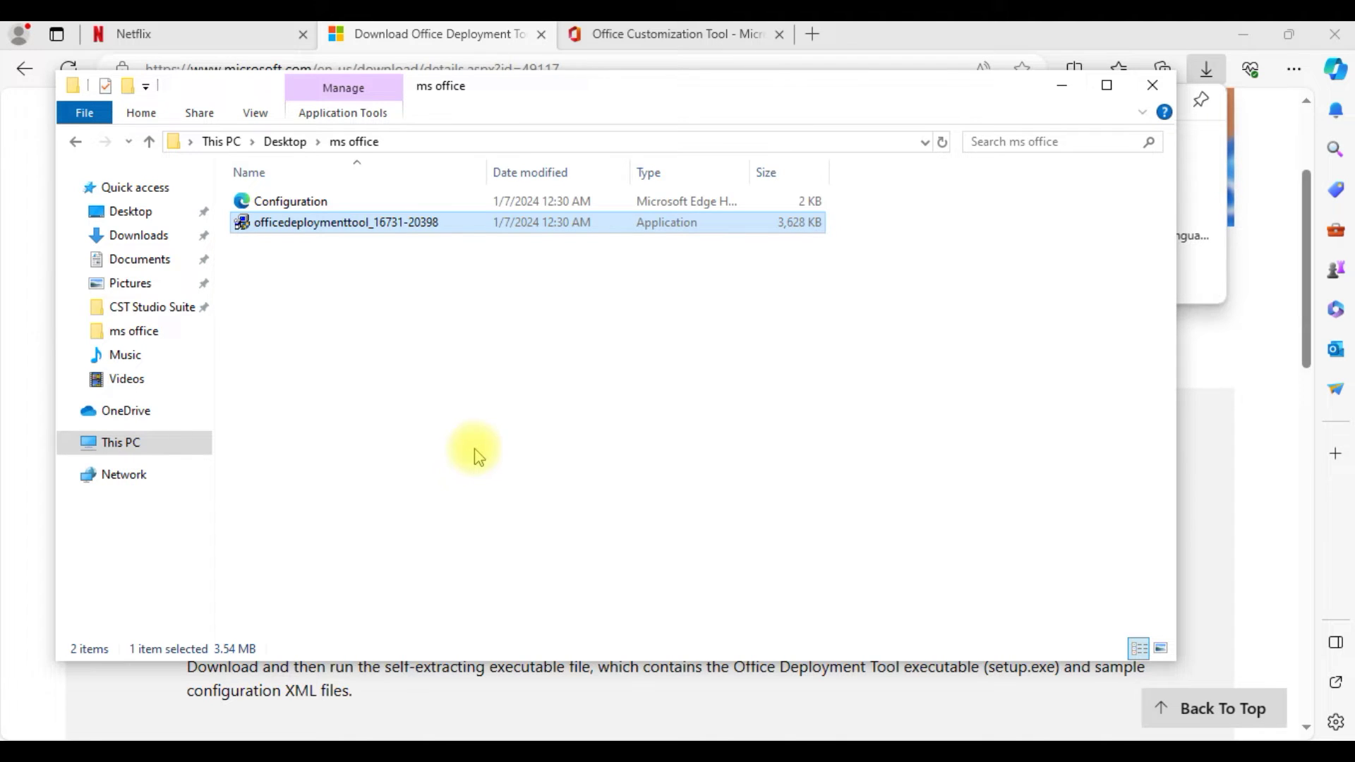
pyautogui.click(469, 384)
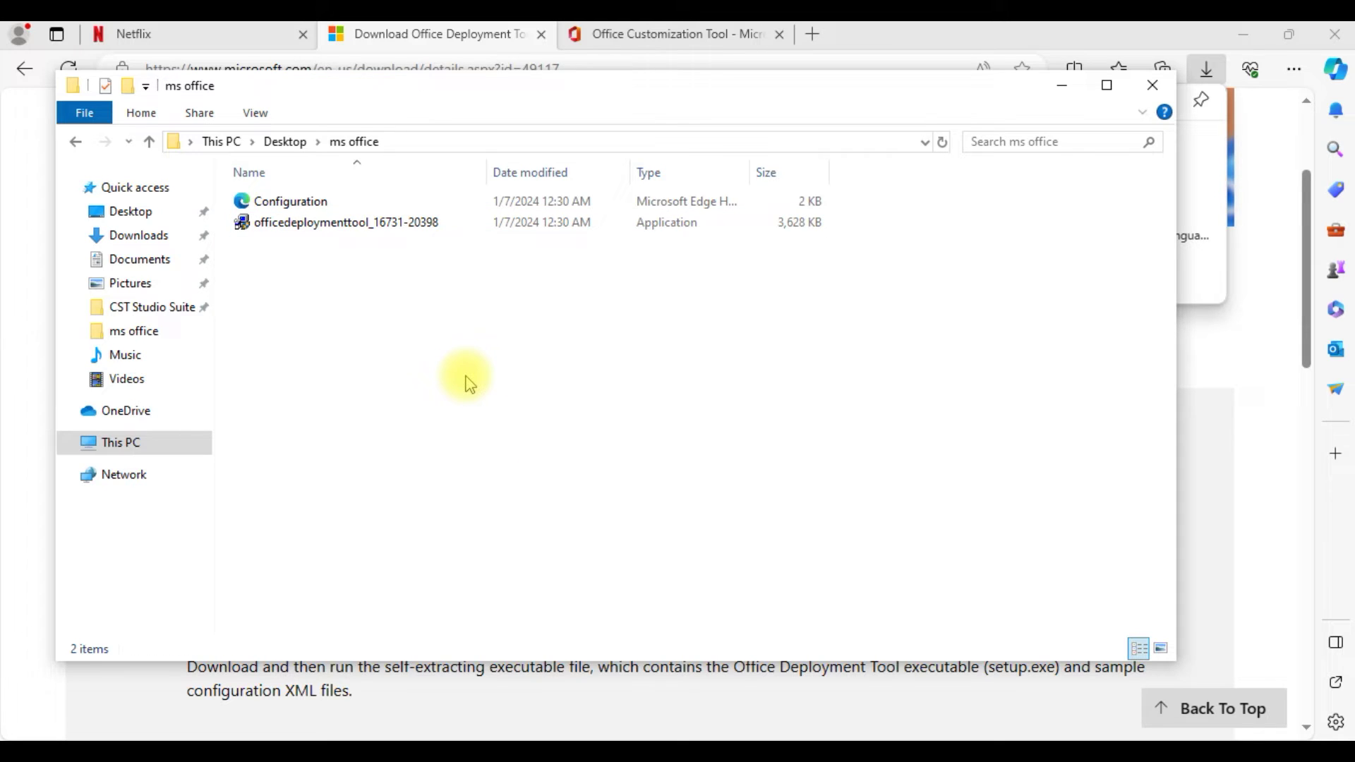
# Run the Office Deployment Tool, accept its license, and extract setup and sample XMLs into ms office.
pyautogui.doubleClick(414, 230)
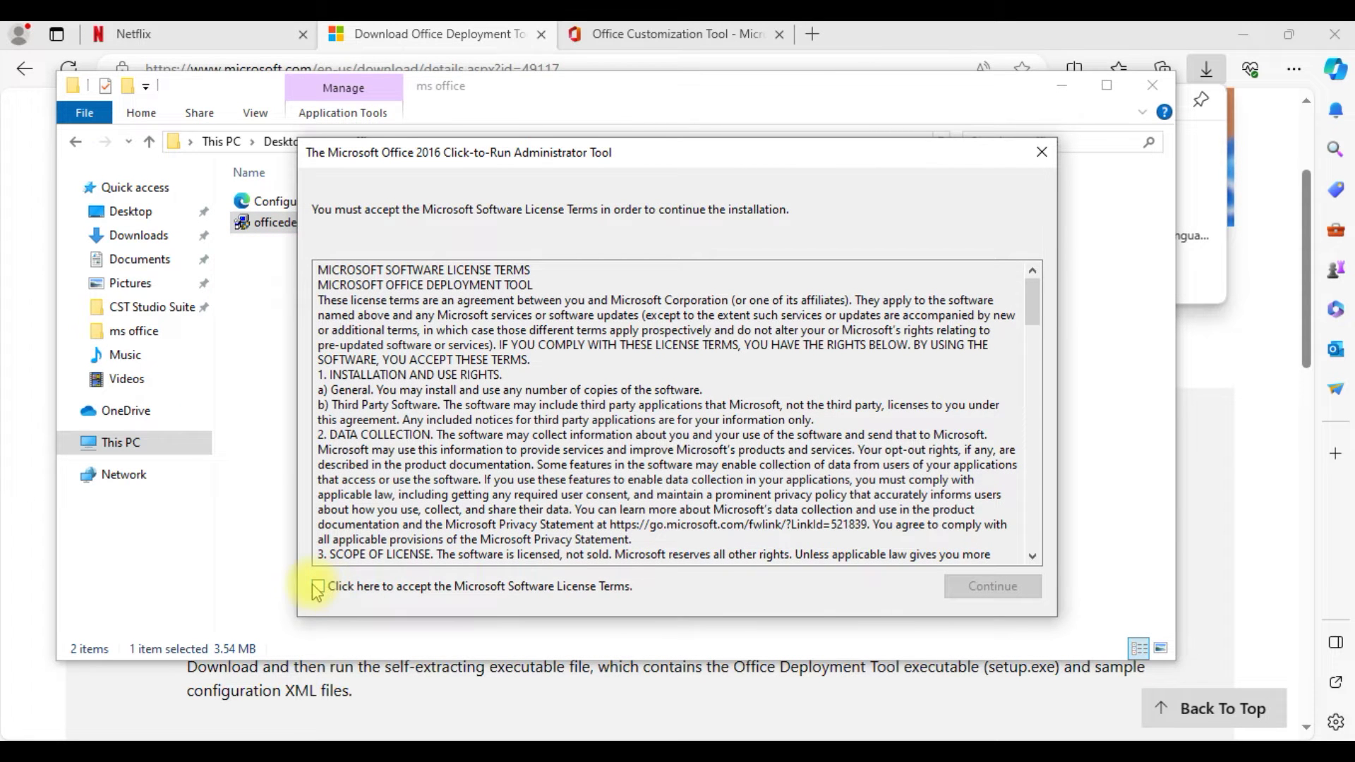
pyautogui.click(318, 588)
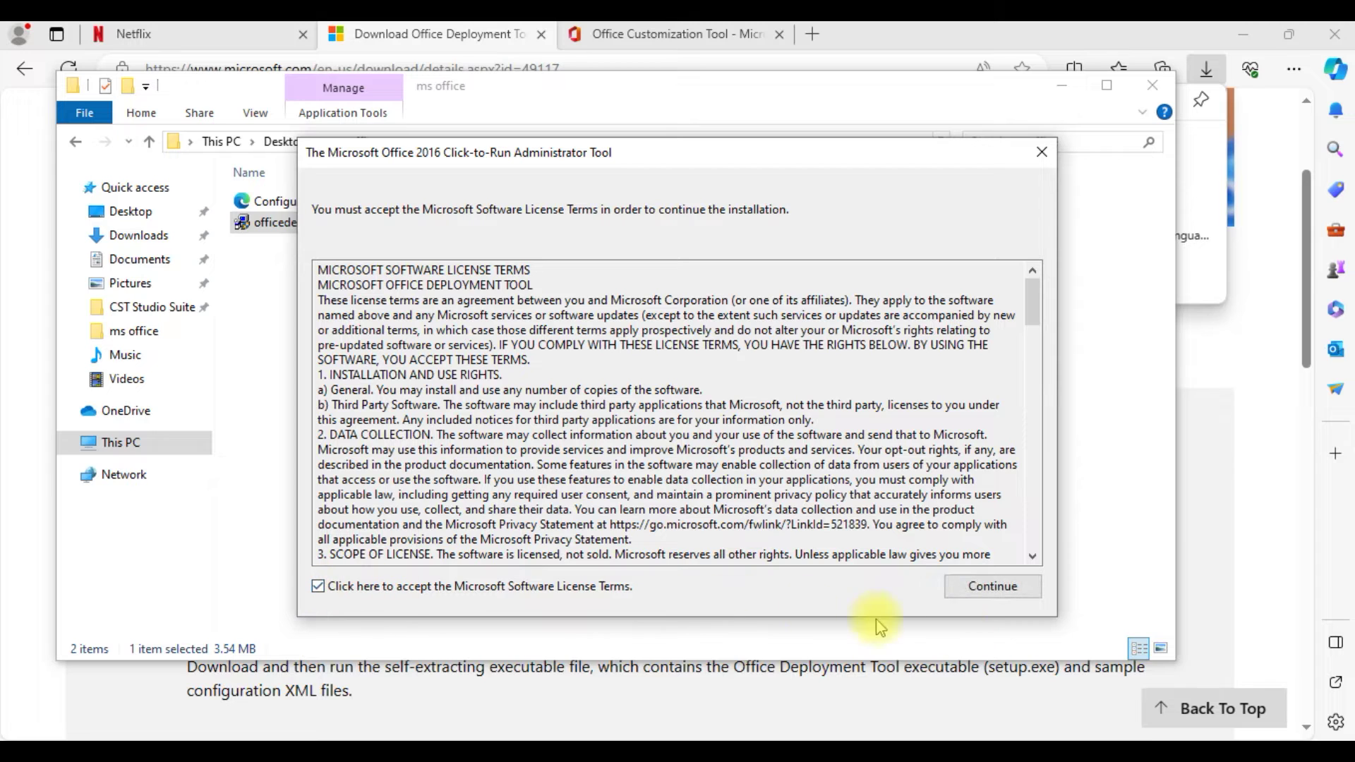
pyautogui.click(983, 587)
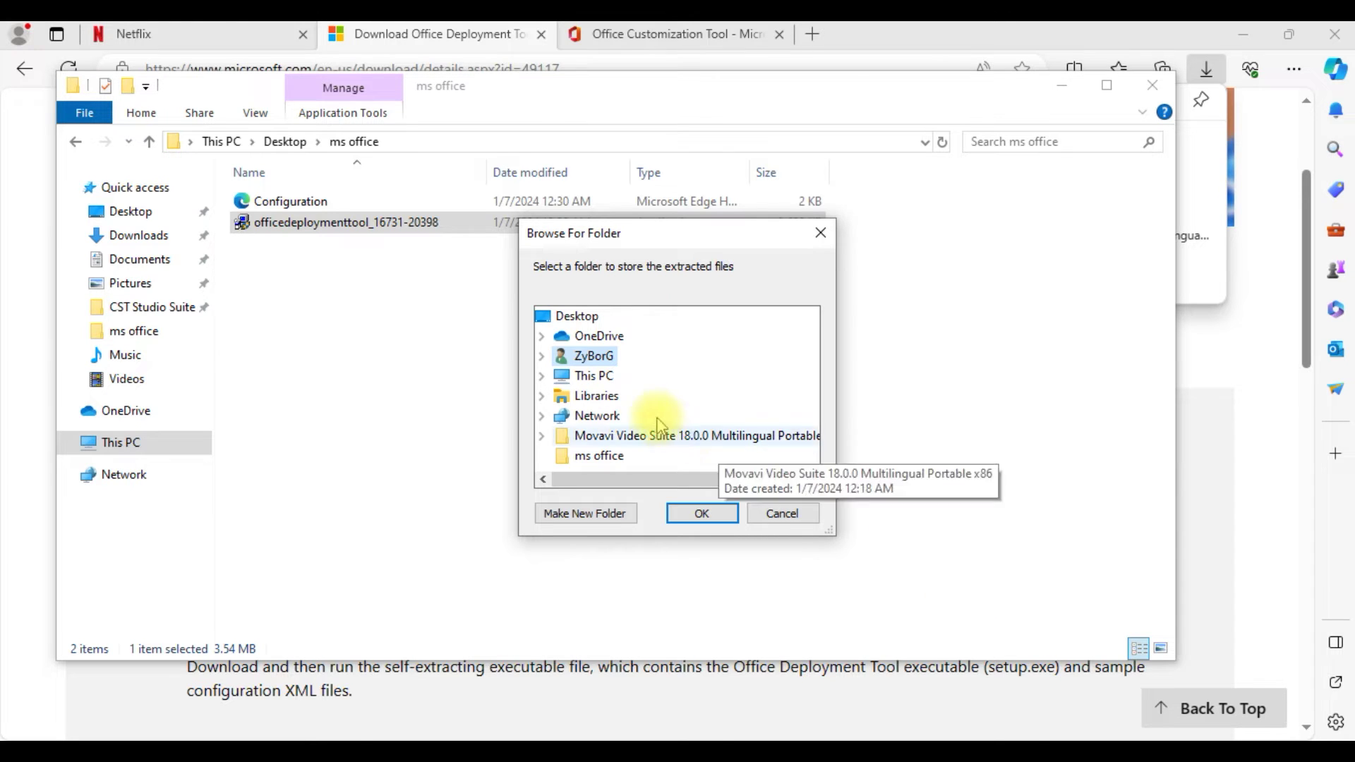
pyautogui.click(601, 457)
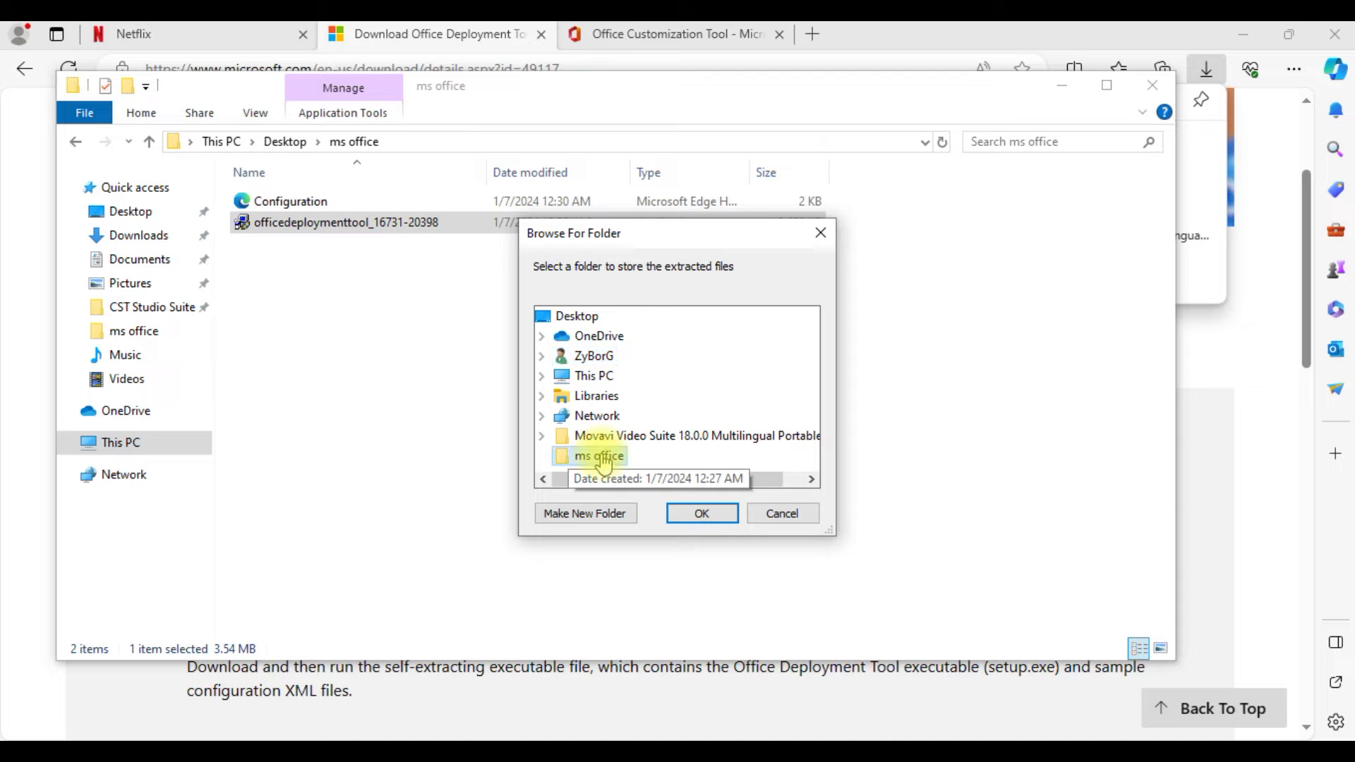
pyautogui.click(711, 517)
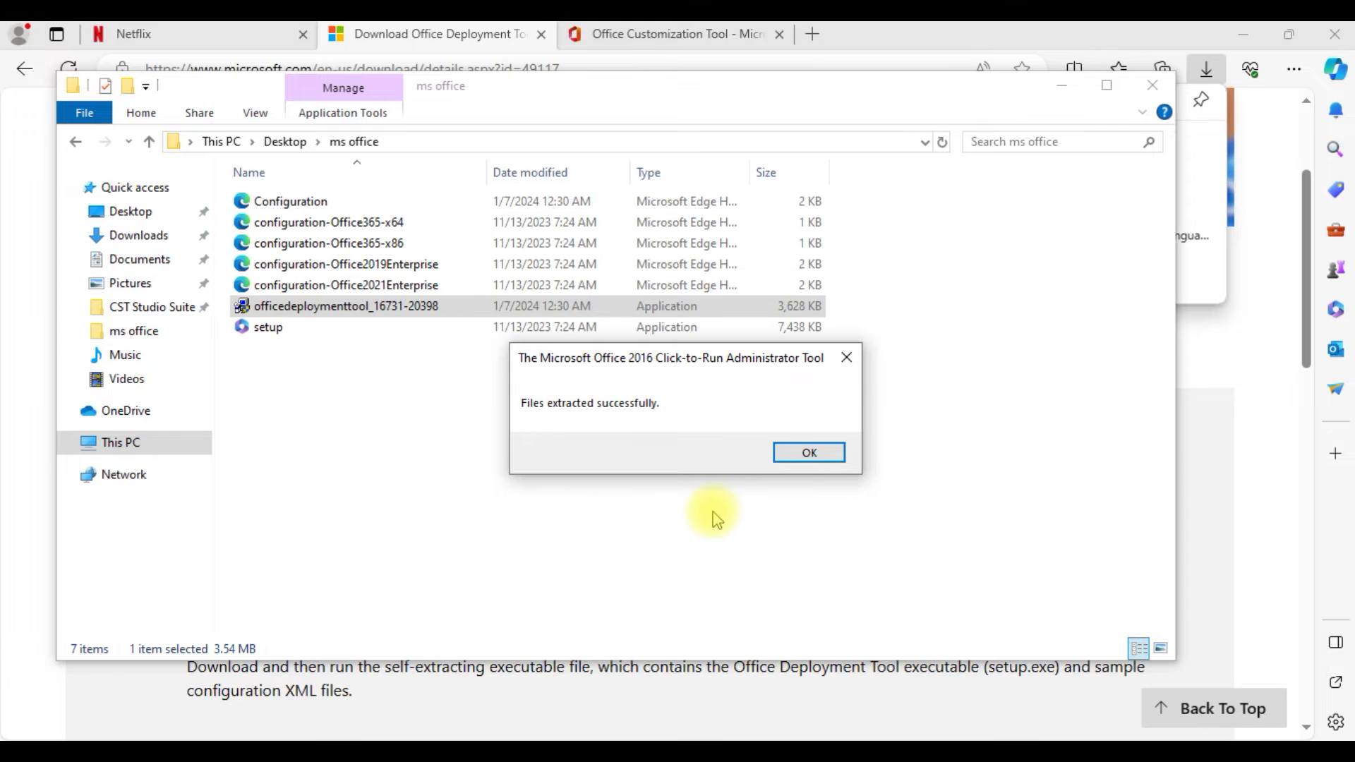
pyautogui.click(812, 453)
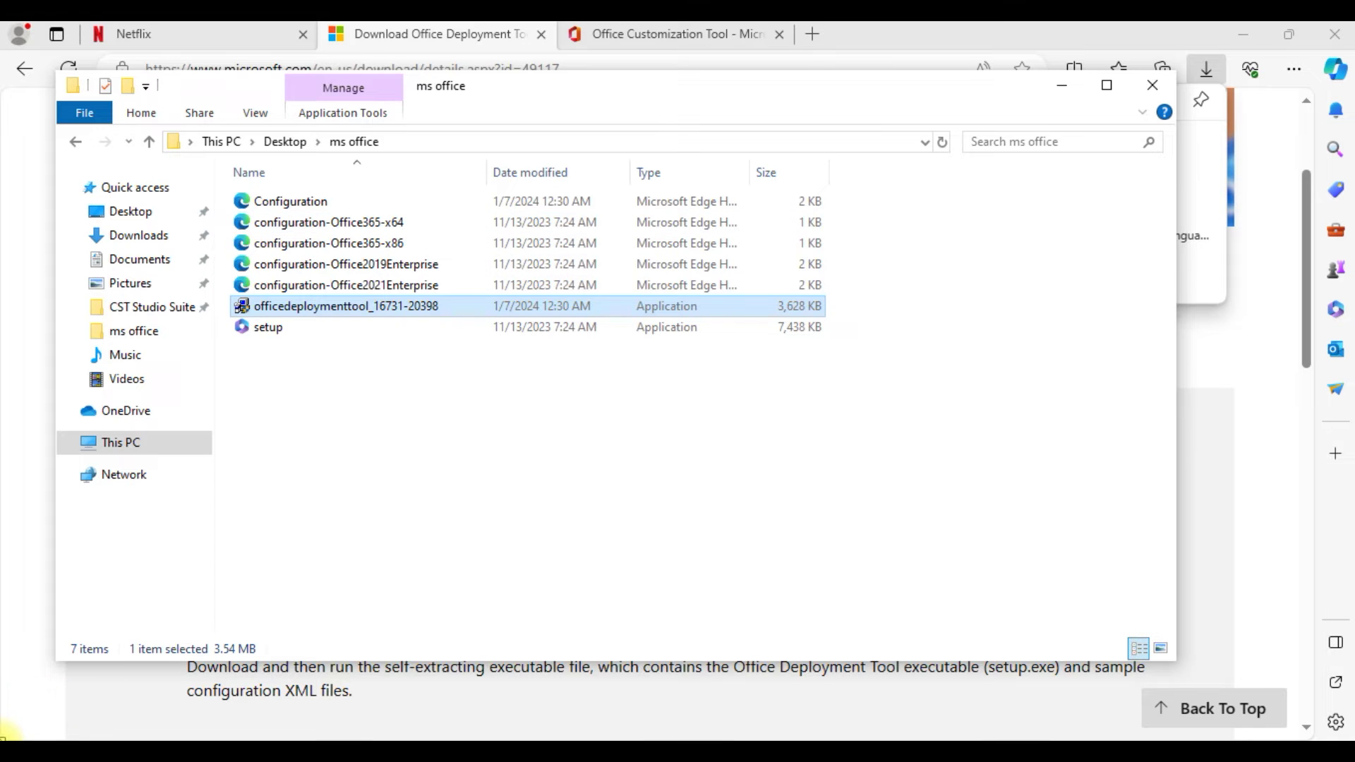
# Open Command Prompt as administrator and switch to the C:\ root with cd\.
pyautogui.click(11, 734)
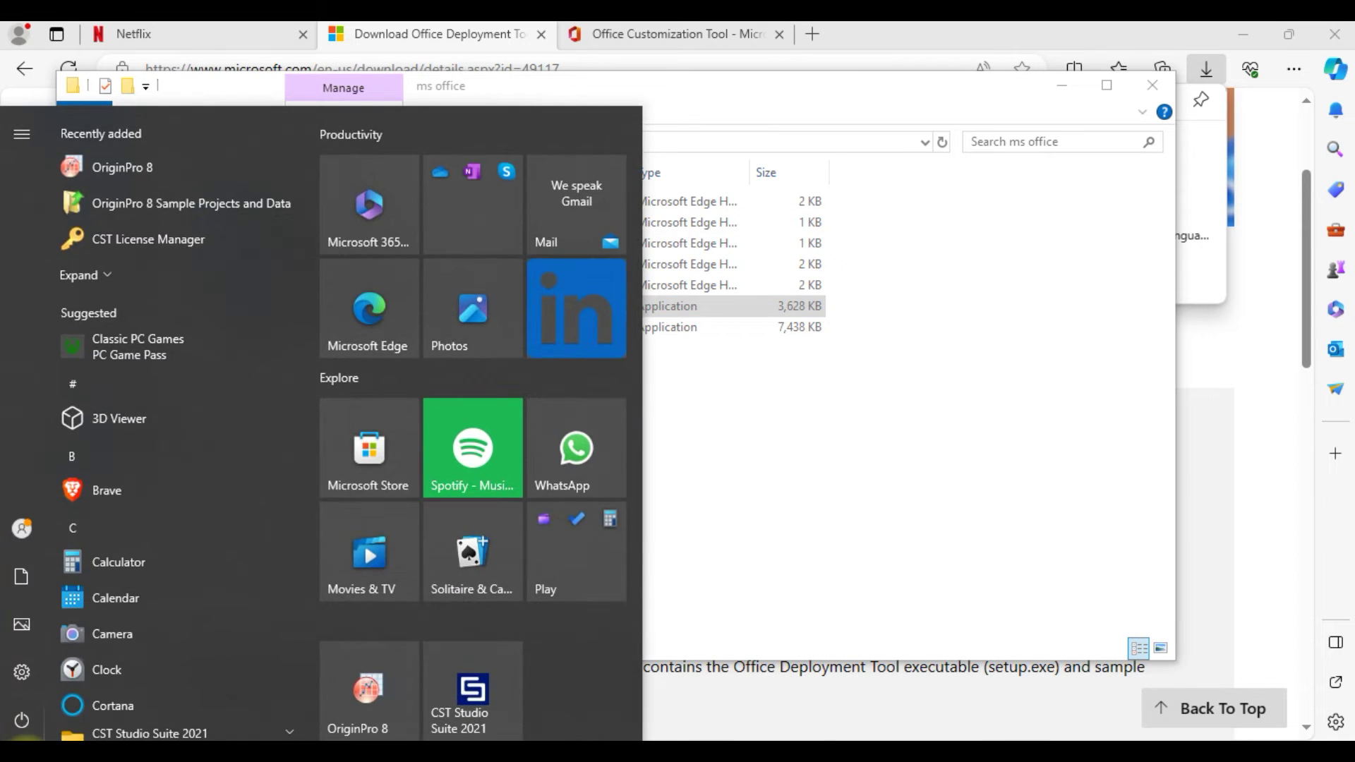
pyautogui.write('cmd')
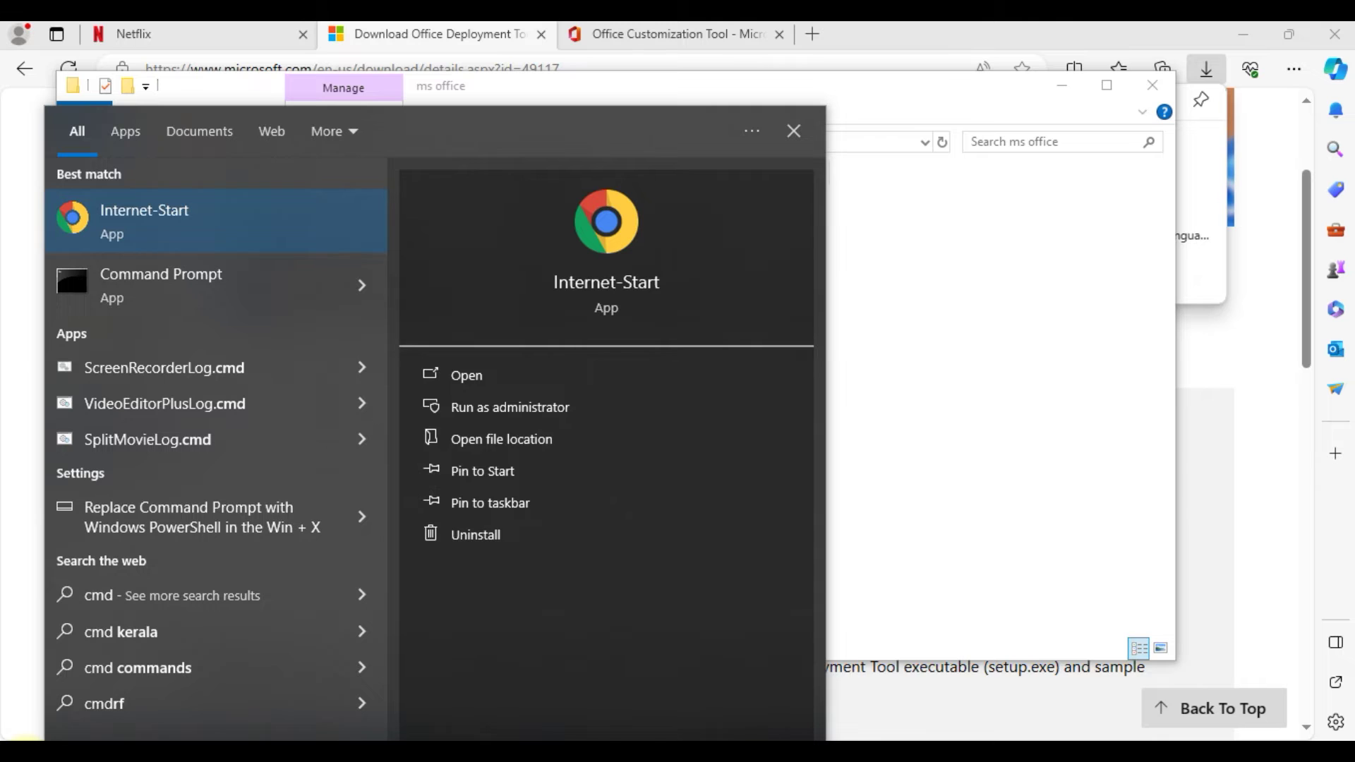
pyautogui.click(350, 285)
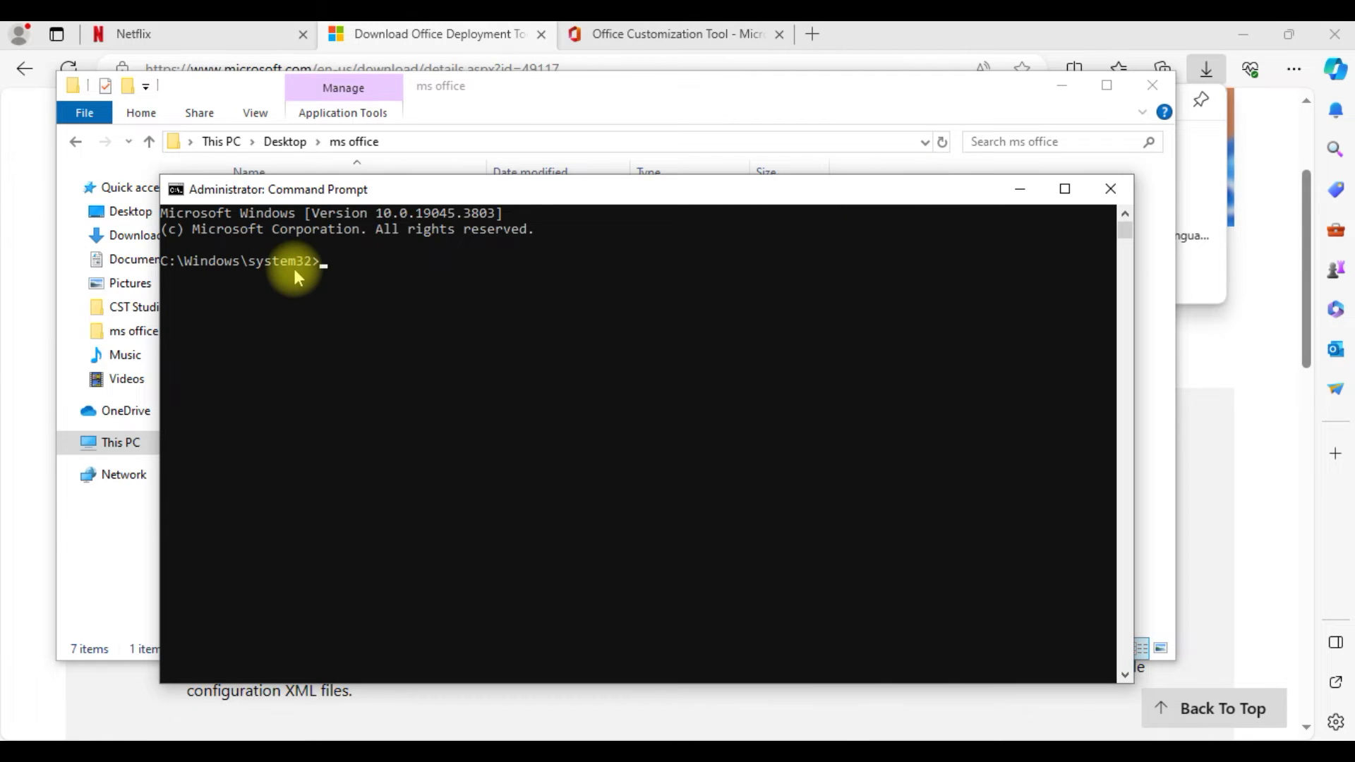
pyautogui.write('cd\\')
pyautogui.press('Return')
pyautogui.write('cd')
# Copy the ms office folder path from Explorer and cd into it in Command Prompt.
pyautogui.click(569, 94)
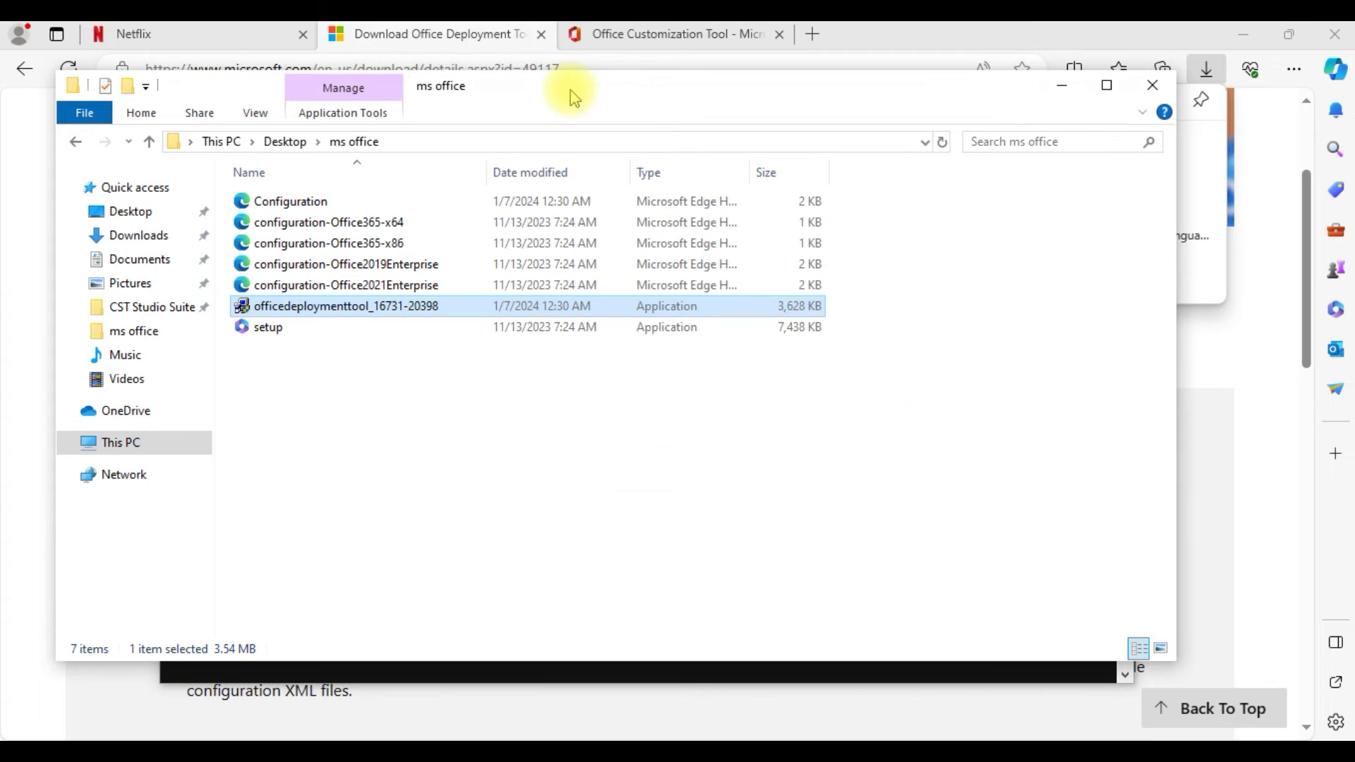
pyautogui.click(514, 140)
pyautogui.hotkey('ctrl', 'c')
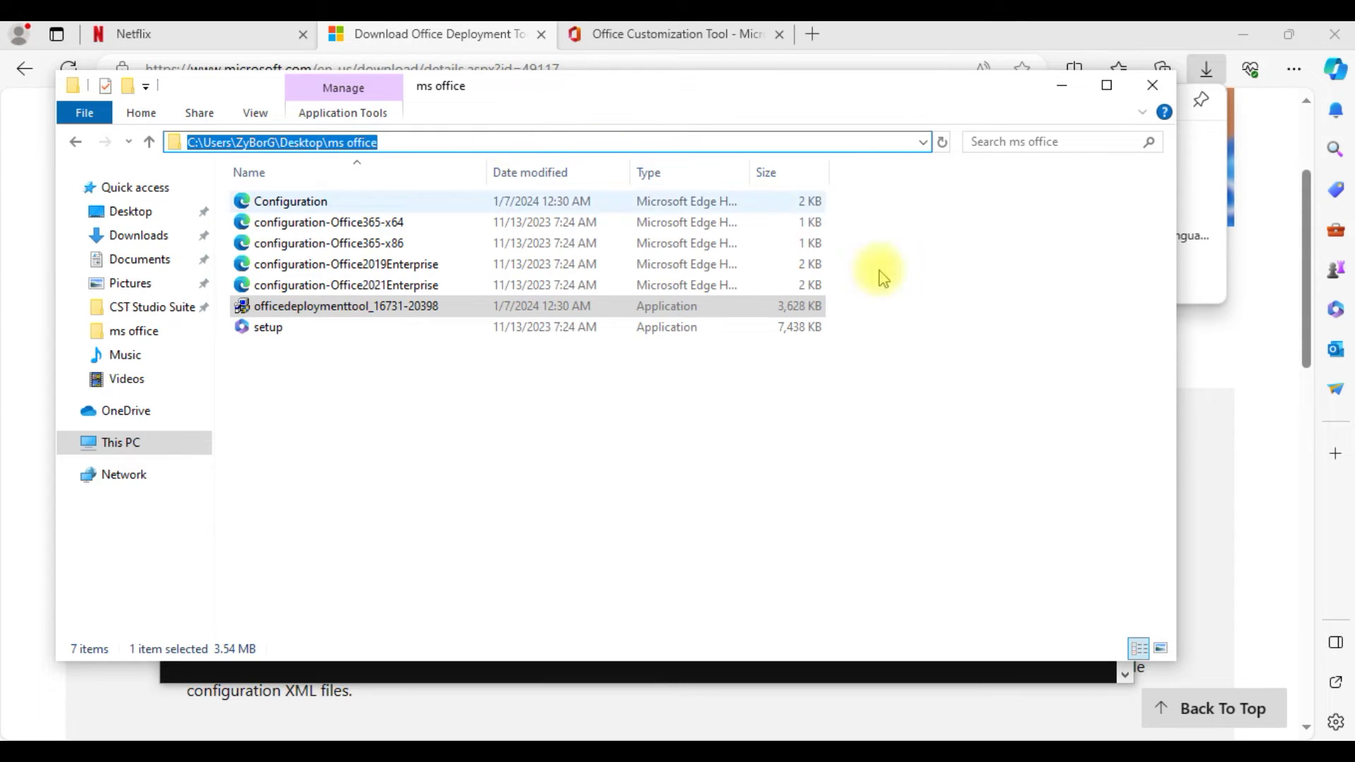
pyautogui.hotkey('alt', 'Tab')
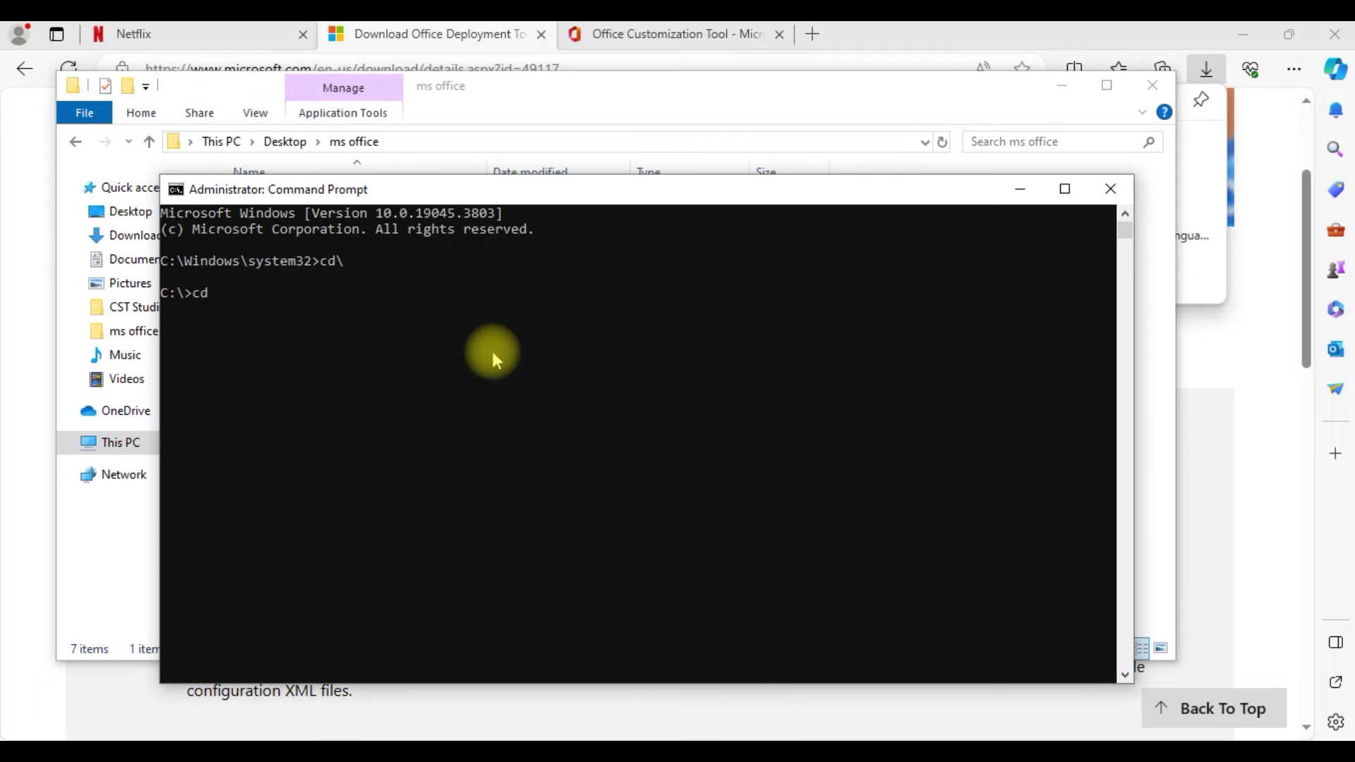
pyautogui.hotkey('ctrl', 'v')
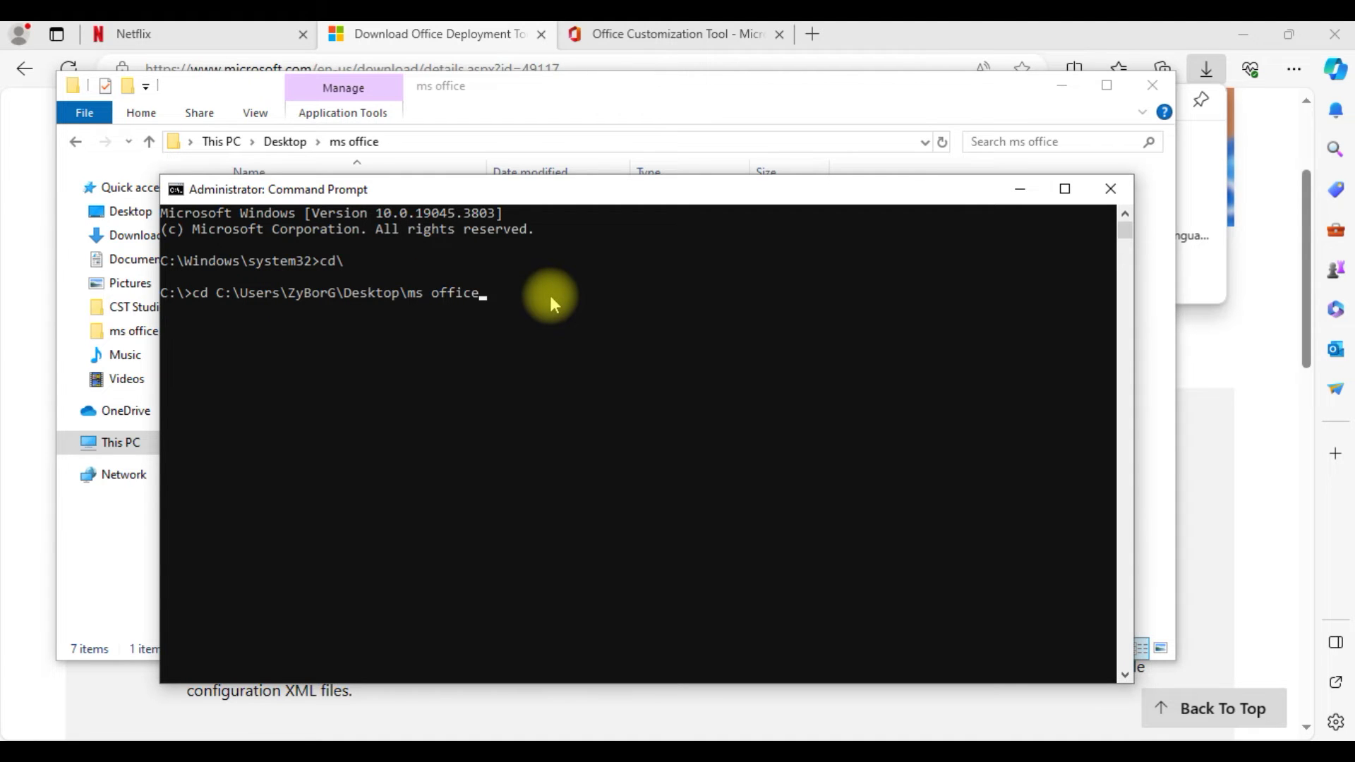
pyautogui.press('Return')
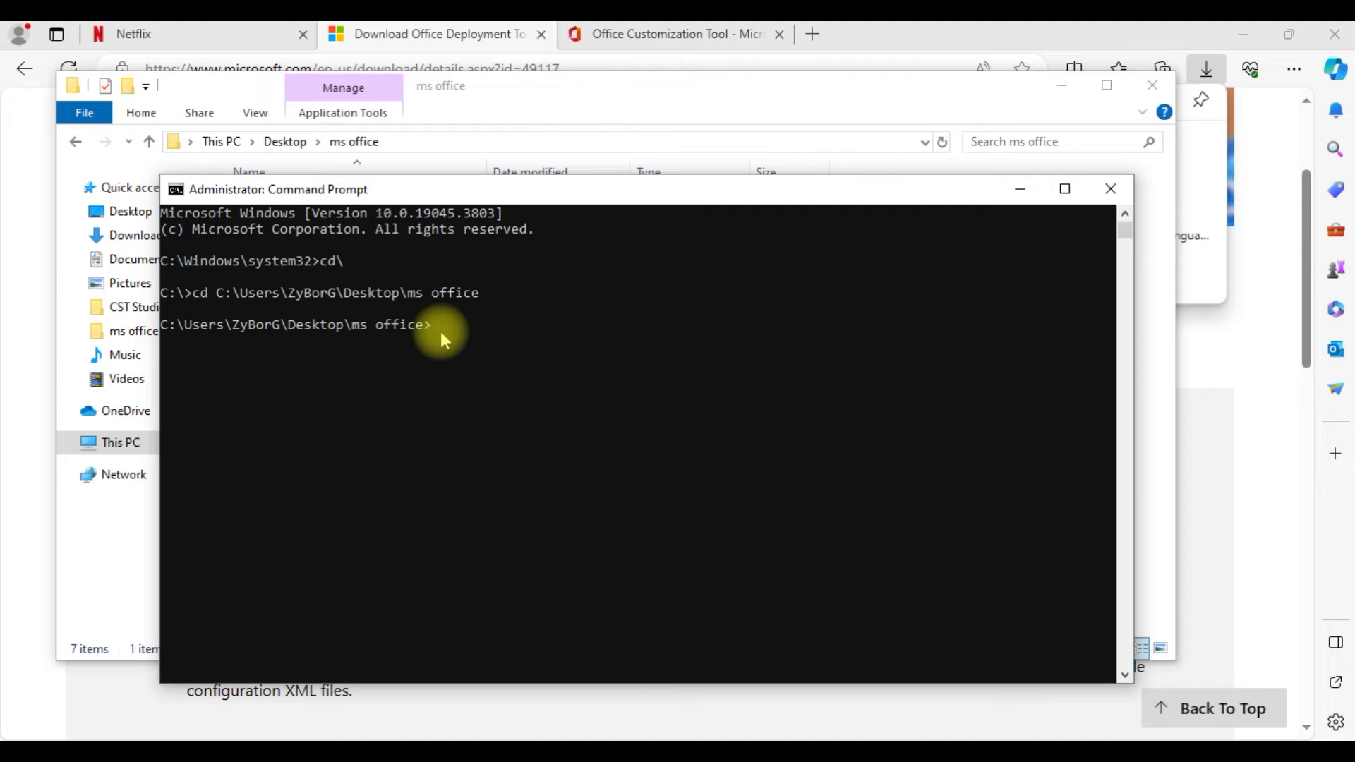
pyautogui.click(1172, 330)
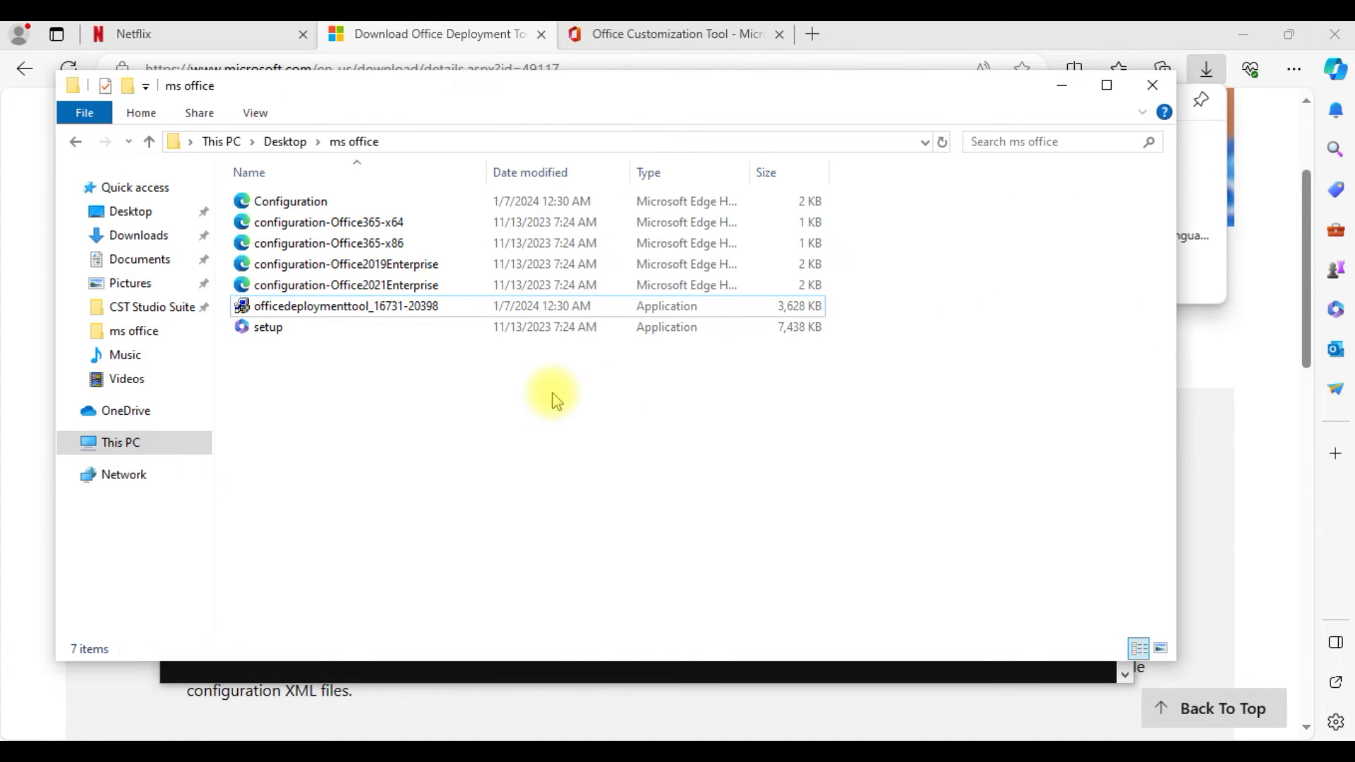
# Check the Configuration file's properties in the ms office folder.
pyautogui.click(429, 213)
pyautogui.rightClick(430, 214)
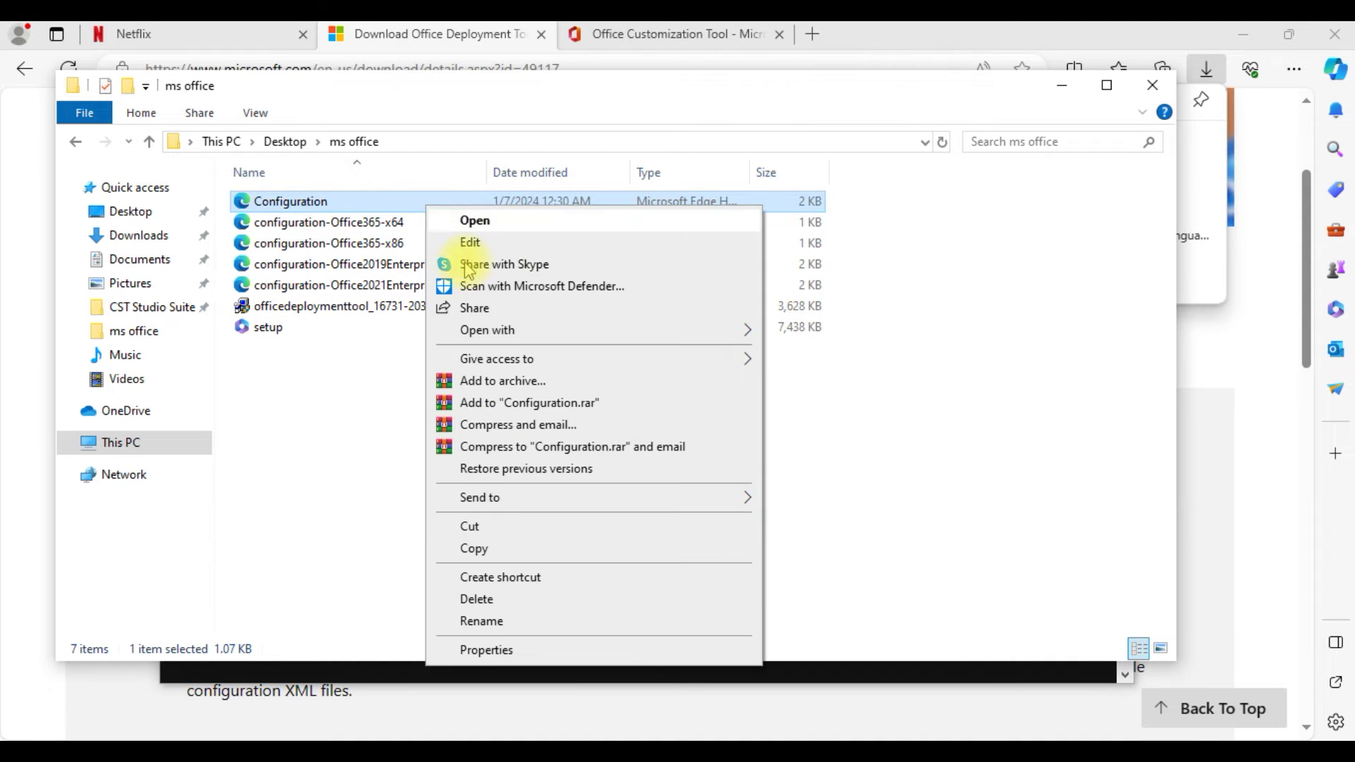
pyautogui.click(569, 642)
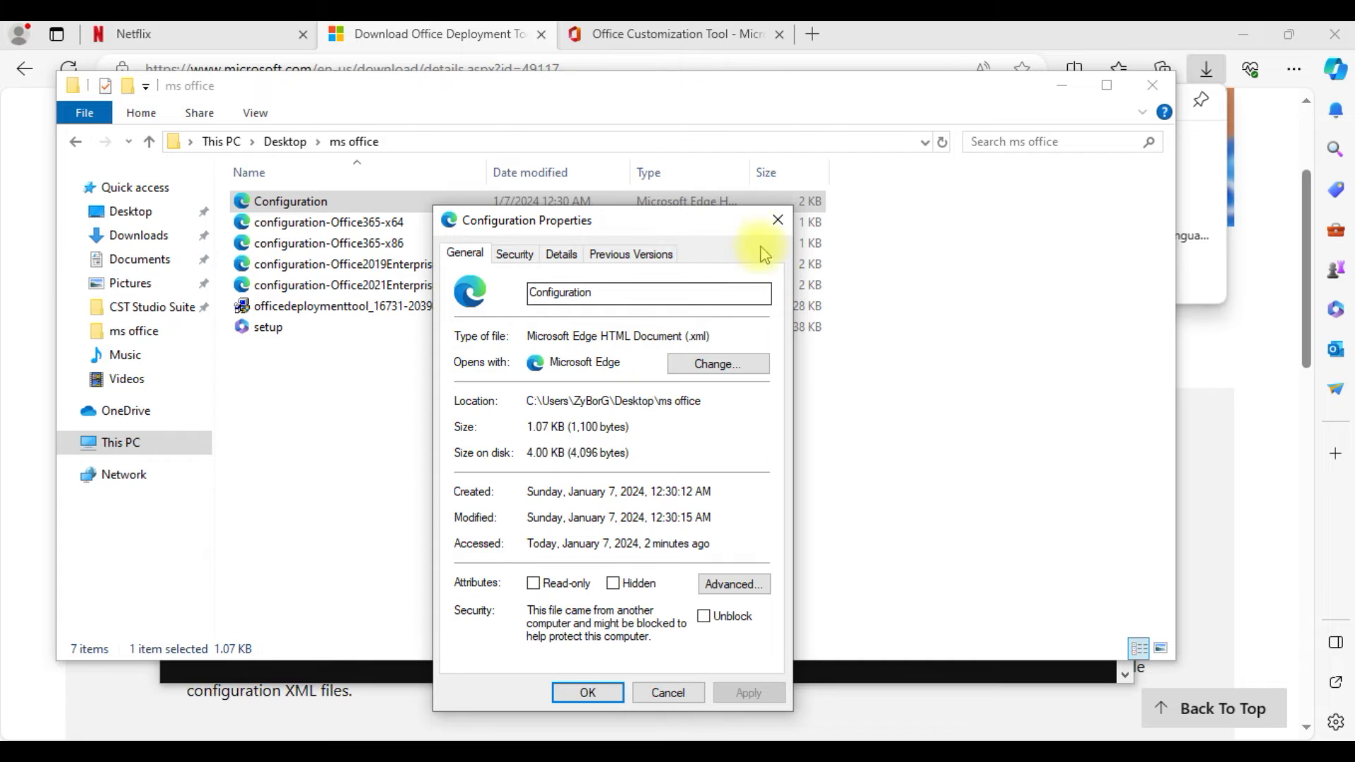
pyautogui.click(778, 220)
# Run 'setup.exe /configure Configuration.xml' in the administrator Command Prompt to install Office.
pyautogui.click(749, 738)
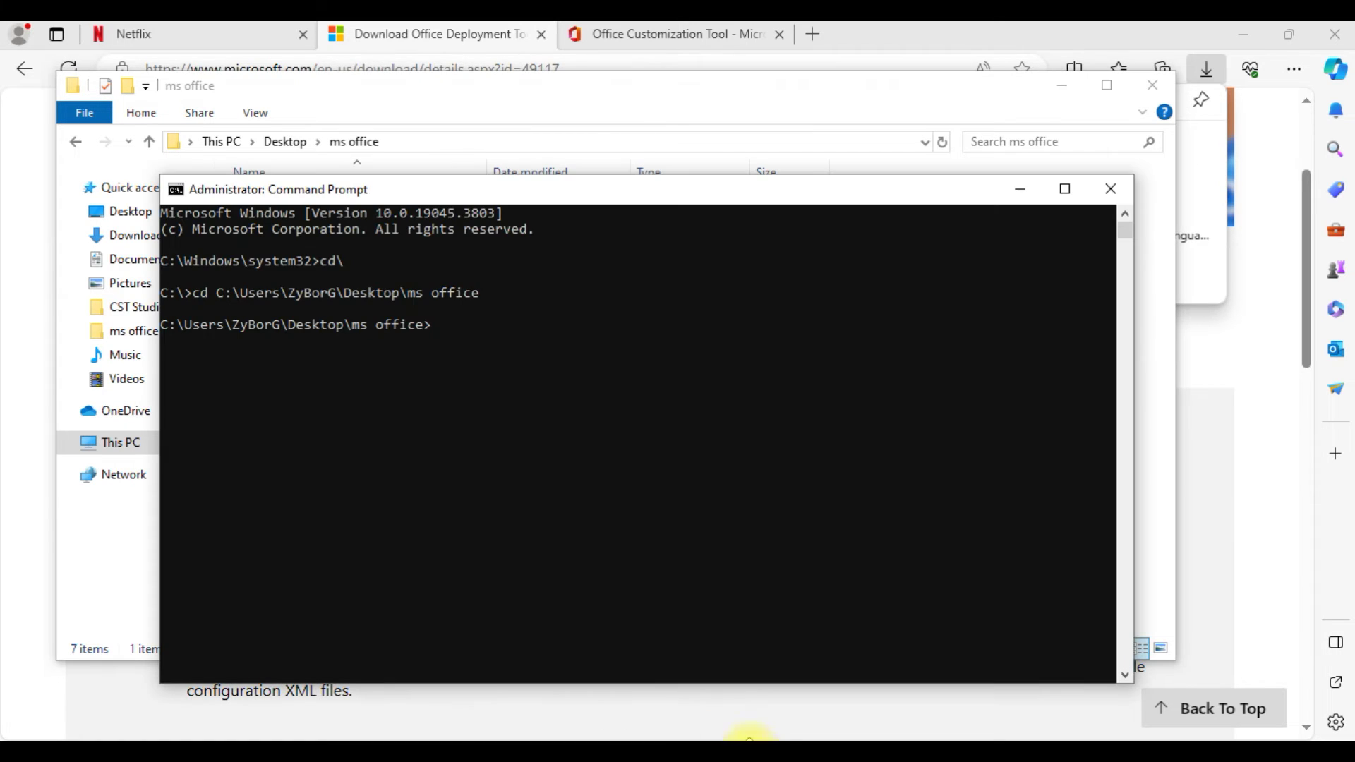
pyautogui.click(510, 337)
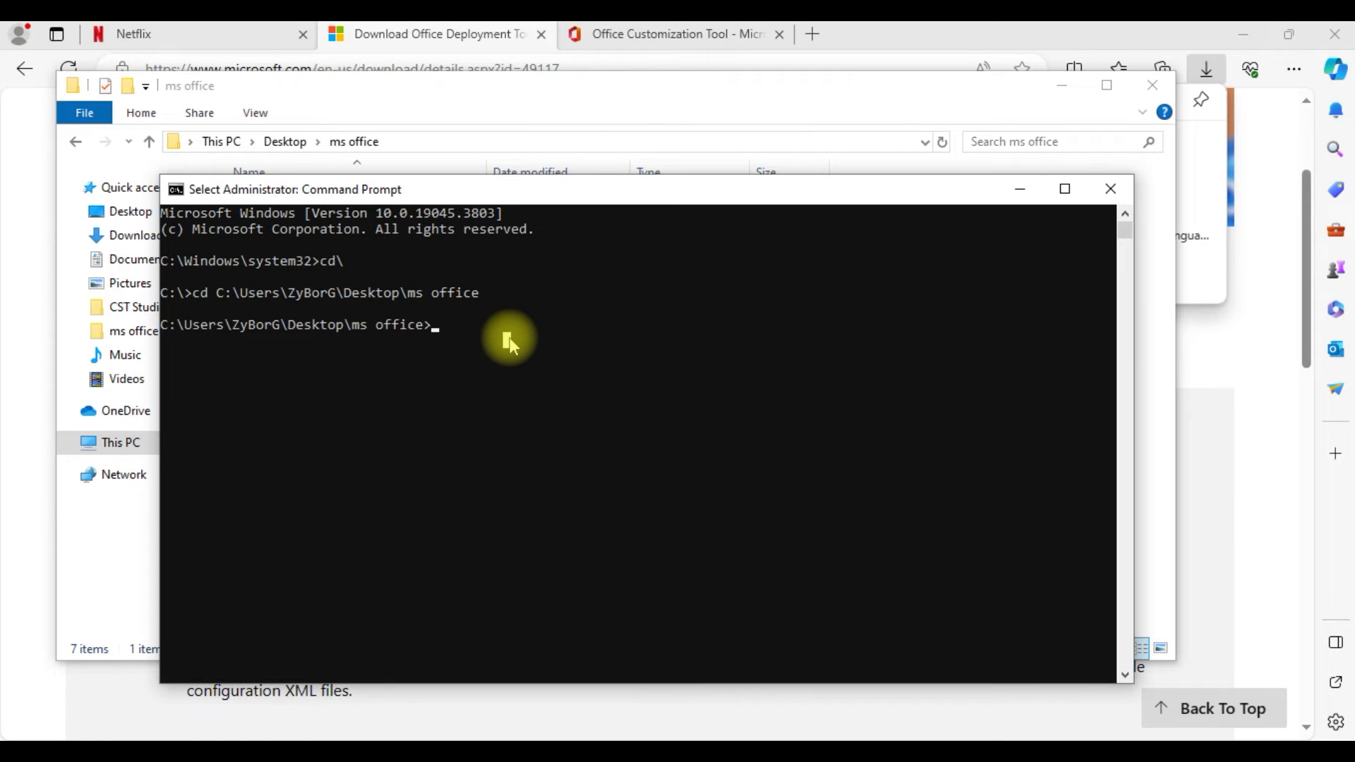
pyautogui.write('setup.exe /')
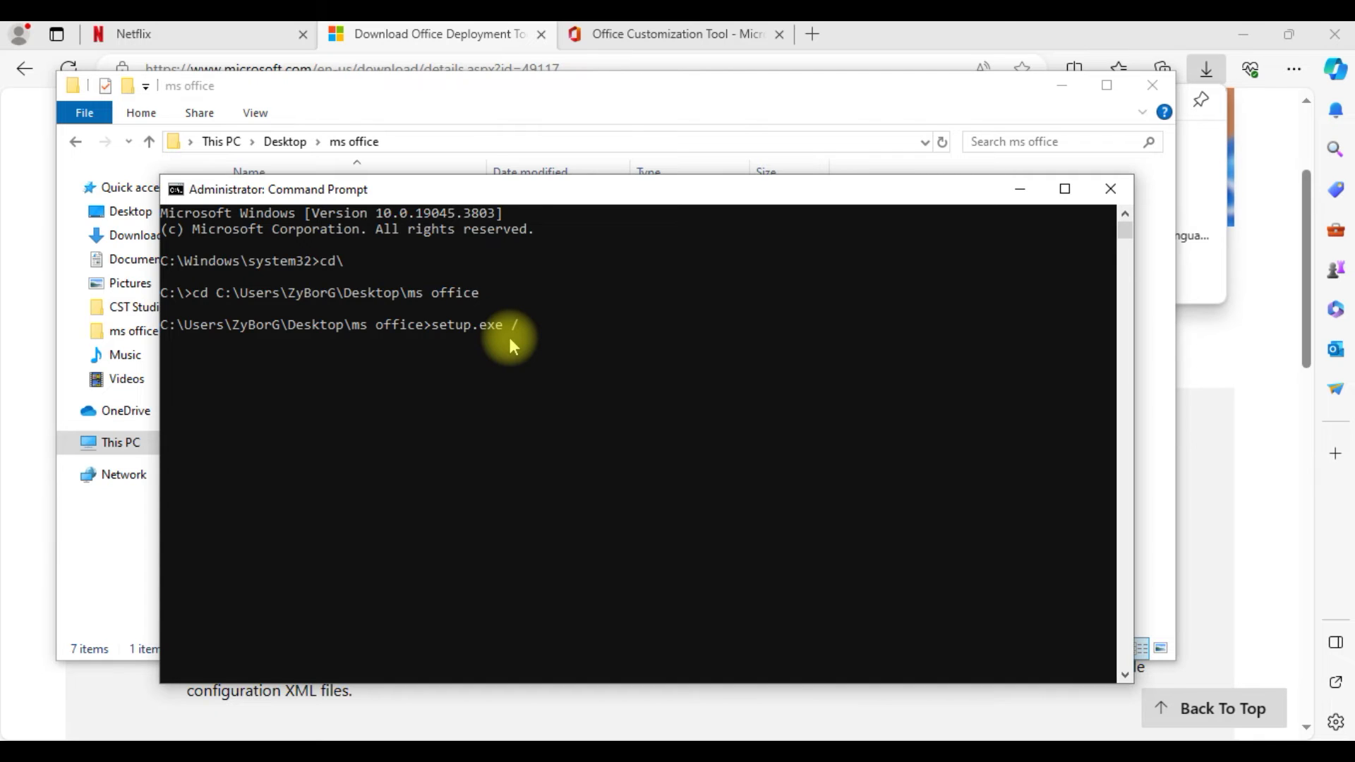
pyautogui.write('configure Congigurat')
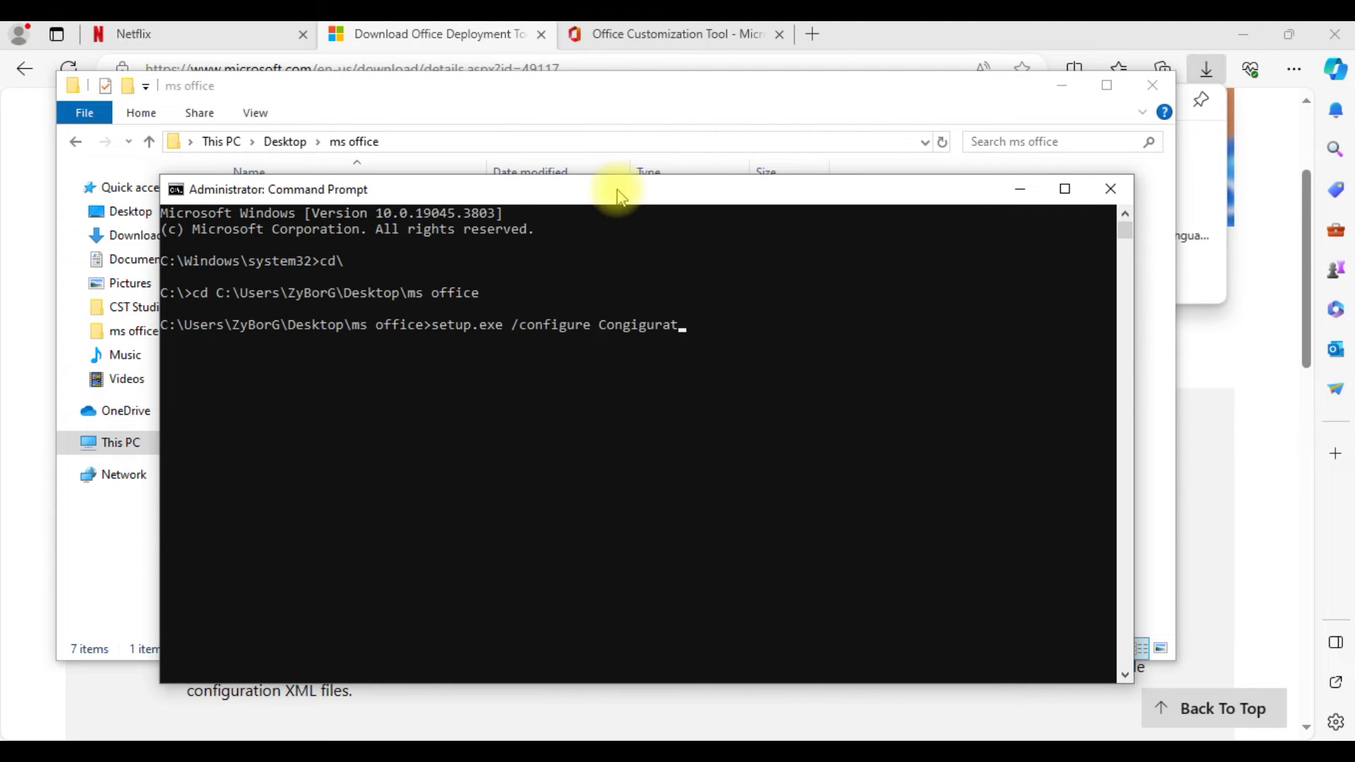
pyautogui.moveTo(614, 192); pyautogui.dragTo(623, 351)
pyautogui.click(296, 206)
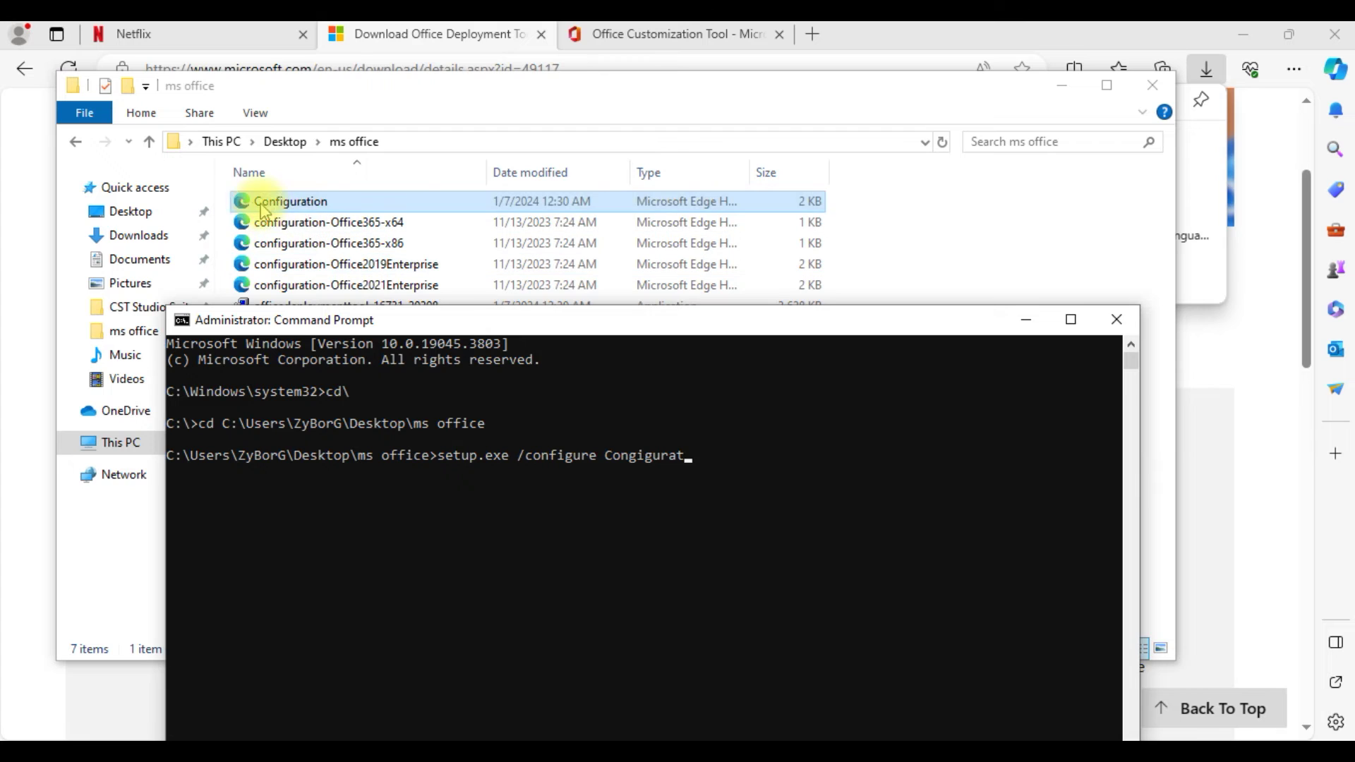
pyautogui.click(628, 502)
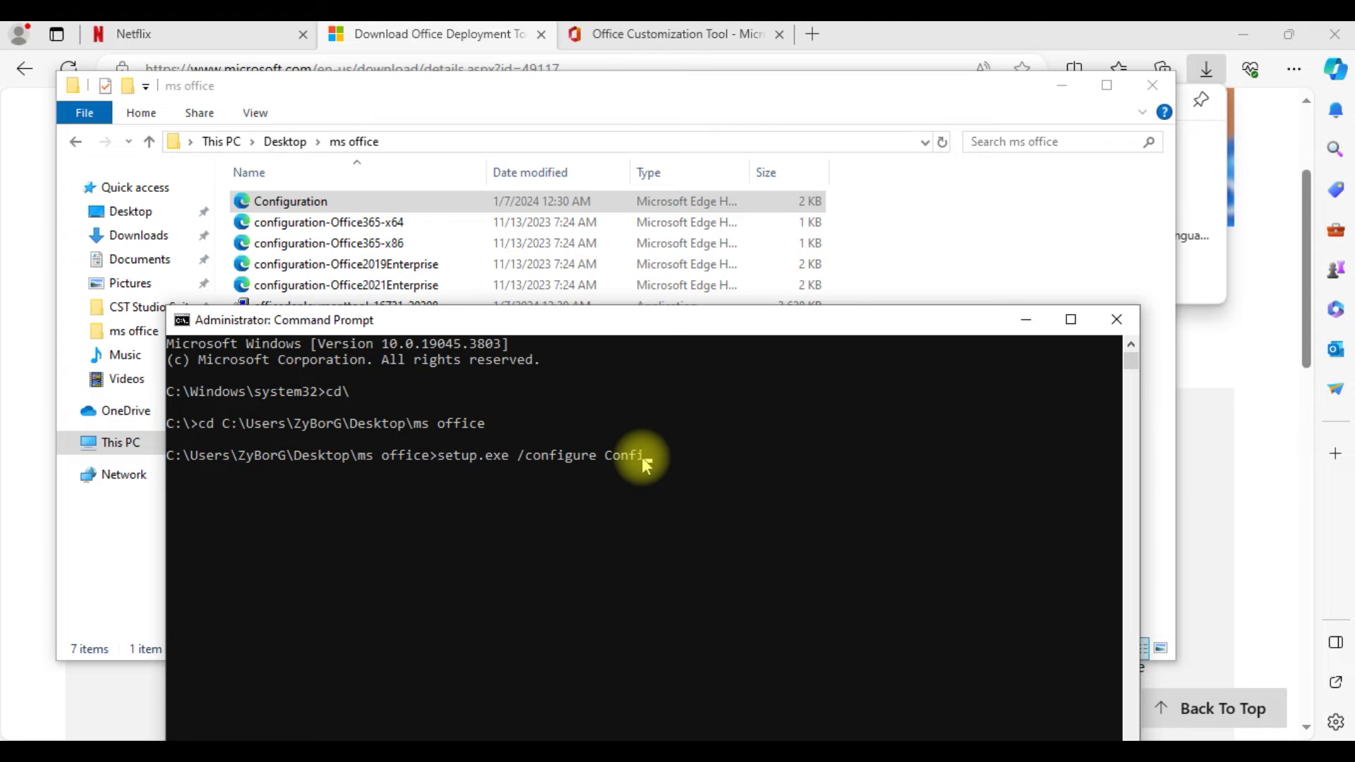
pyautogui.write('setup.exe /configure Configuration.xml')
pyautogui.press('Return')
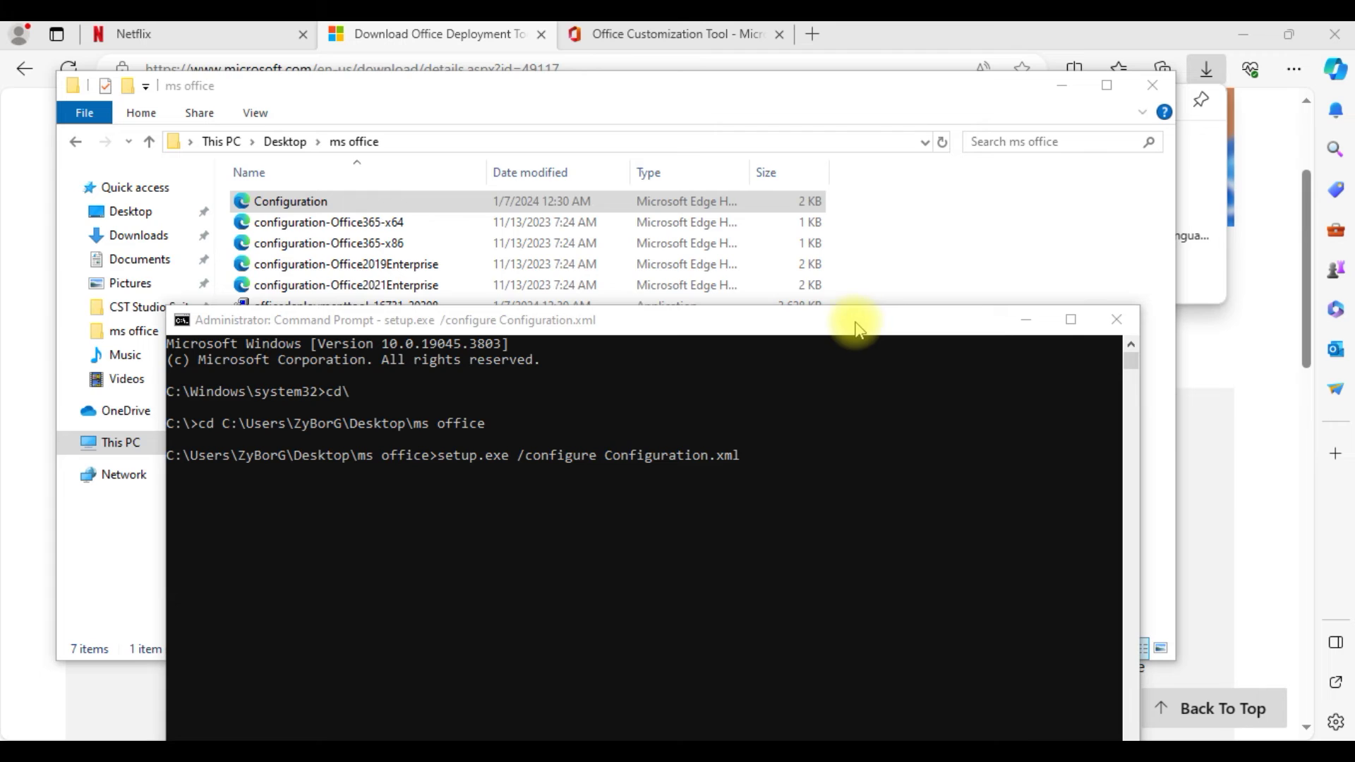
pyautogui.moveTo(853, 324); pyautogui.dragTo(858, 161)
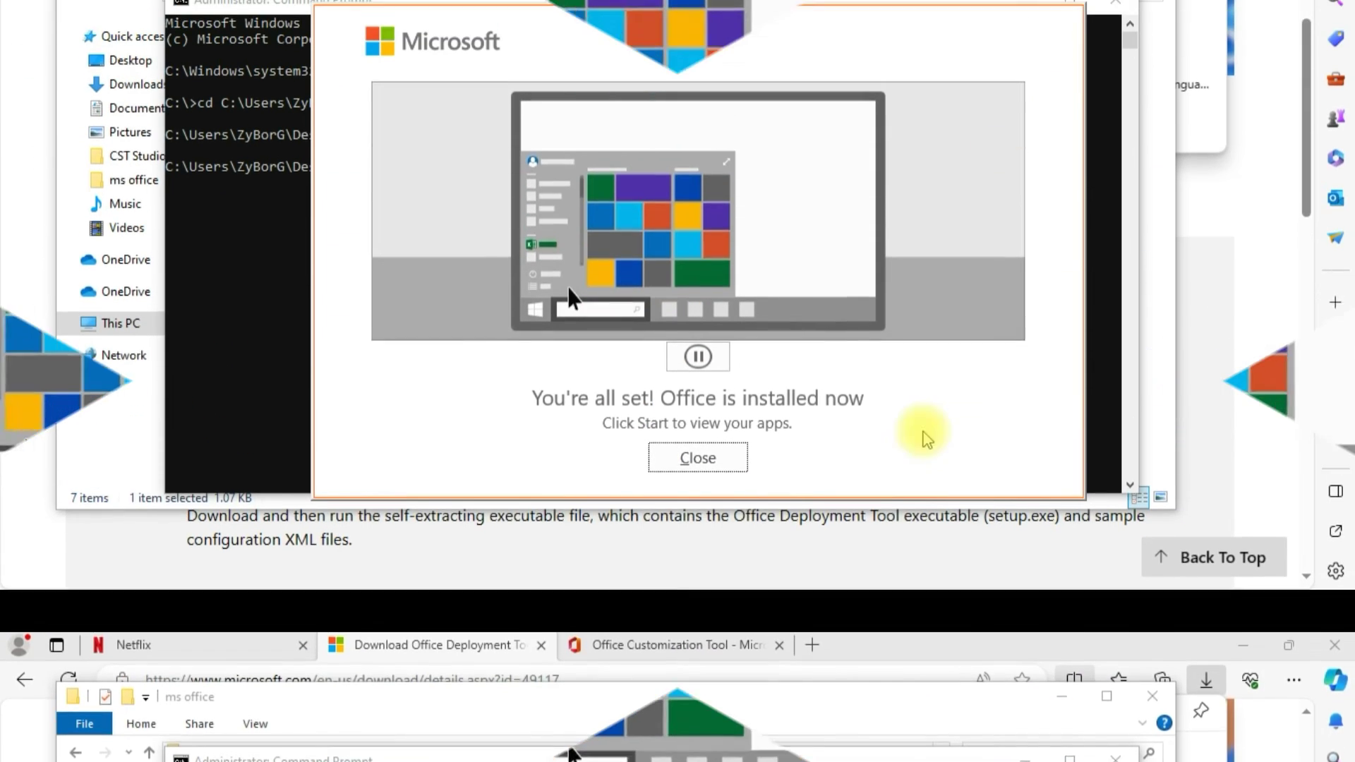
# Close the installer and Command Prompt, then delete all seven files in ms office.
pyautogui.click(698, 458)
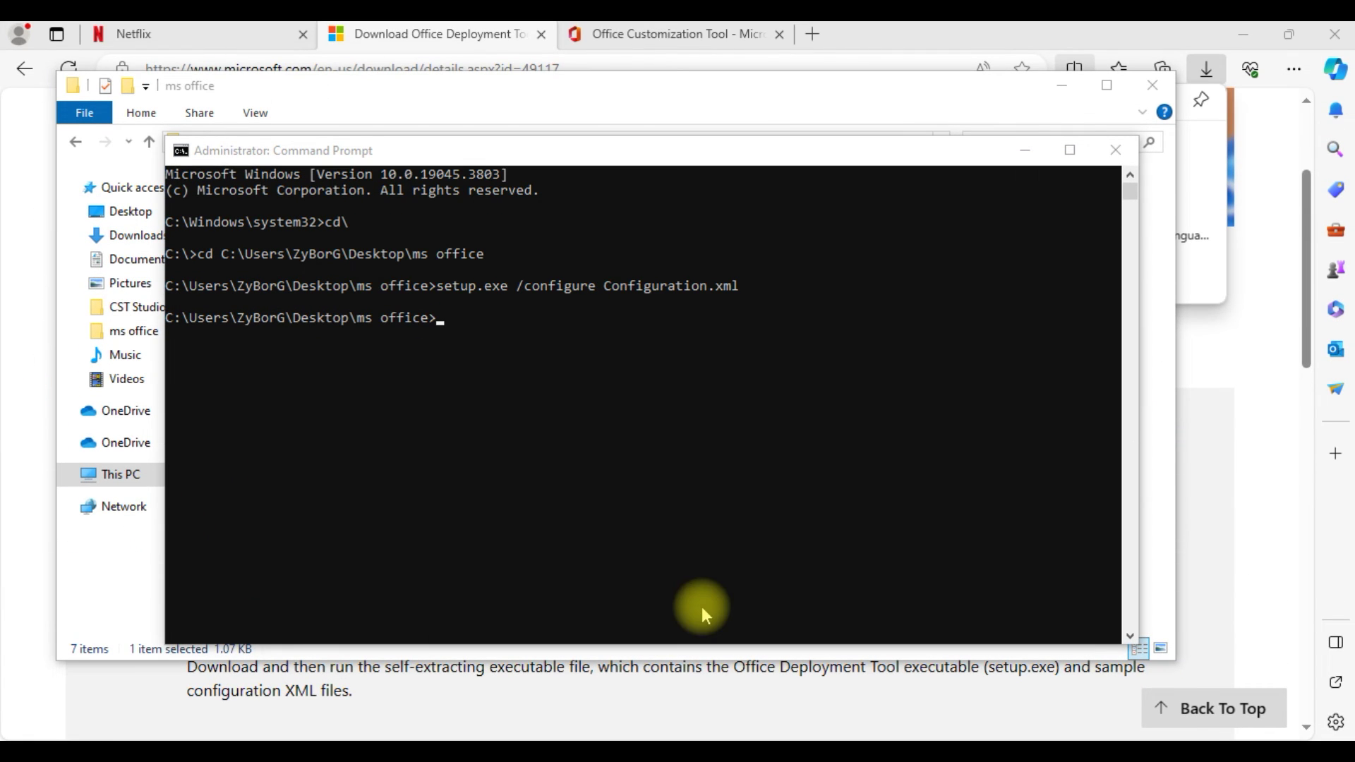
pyautogui.click(1116, 150)
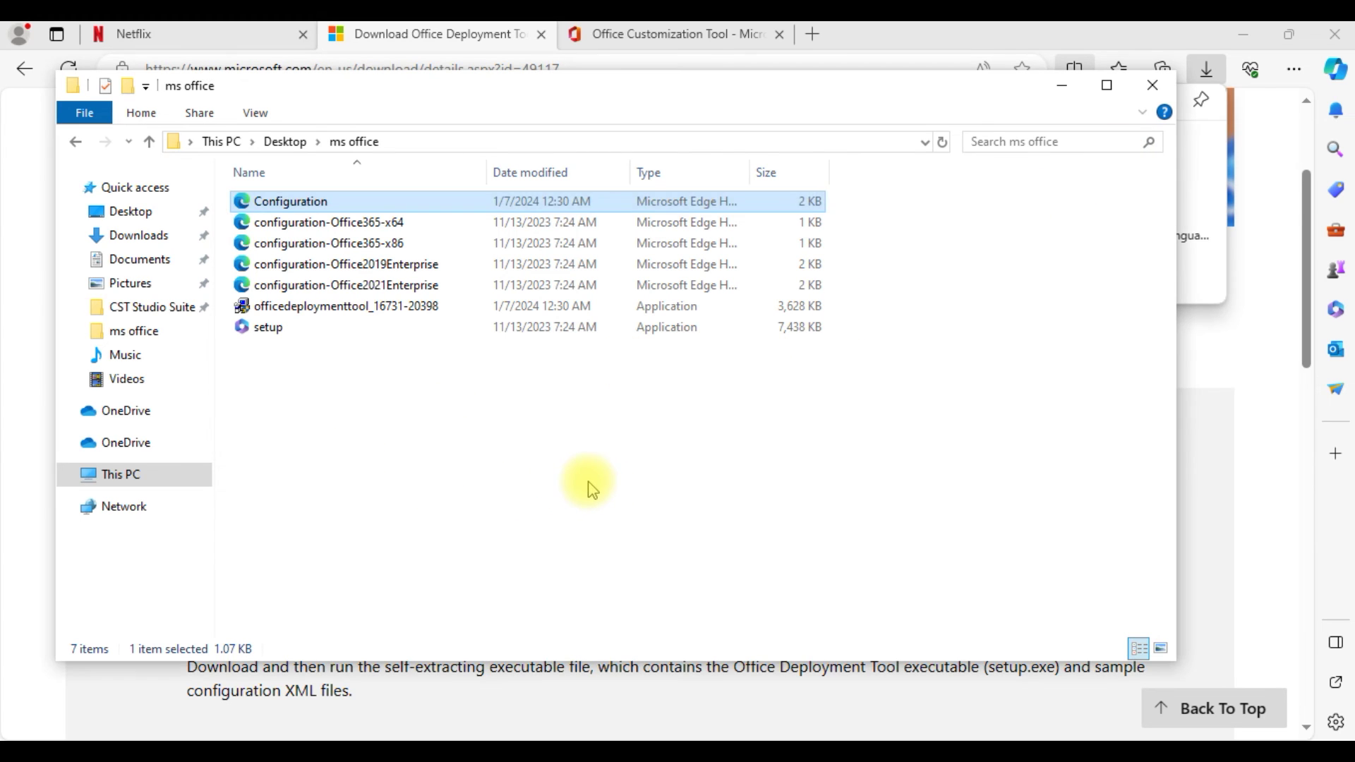
pyautogui.moveTo(588, 484); pyautogui.dragTo(591, 206)
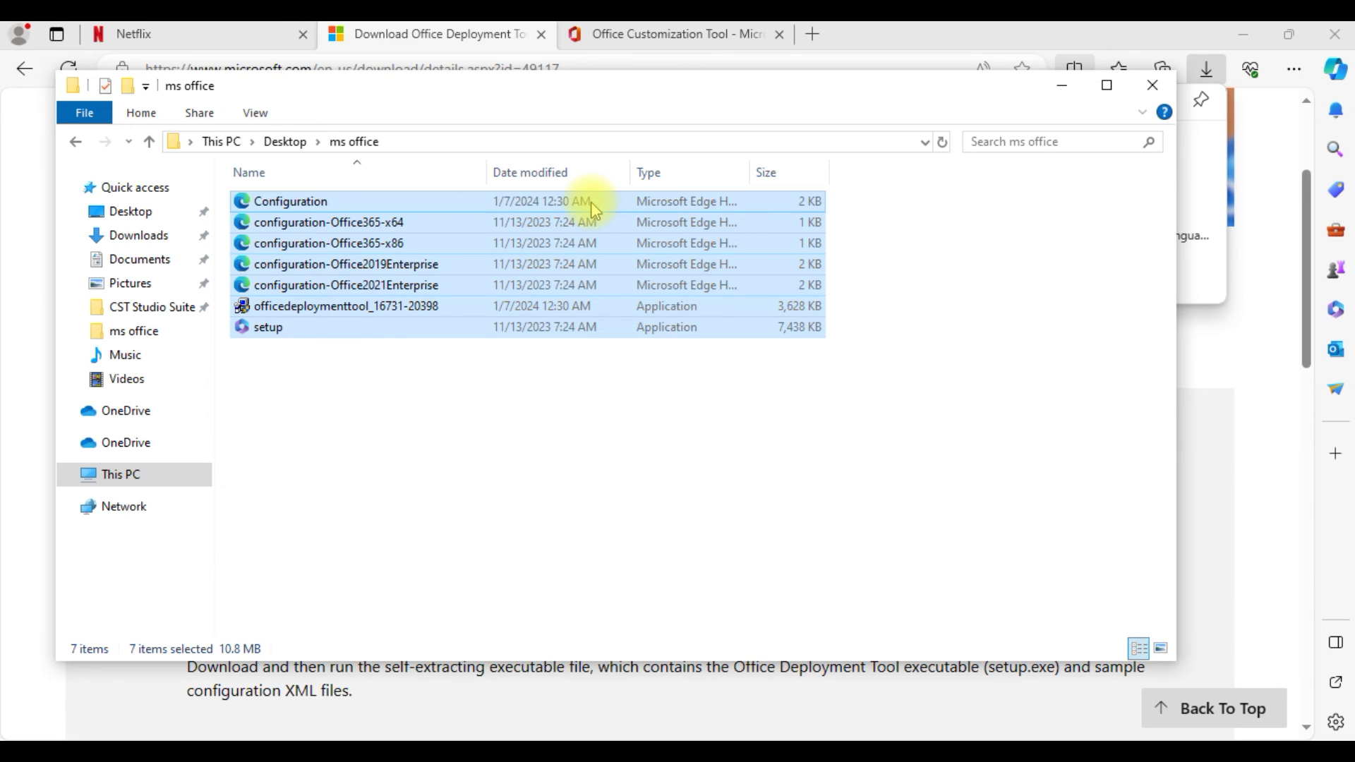
pyautogui.rightClick(592, 205)
pyautogui.click(727, 489)
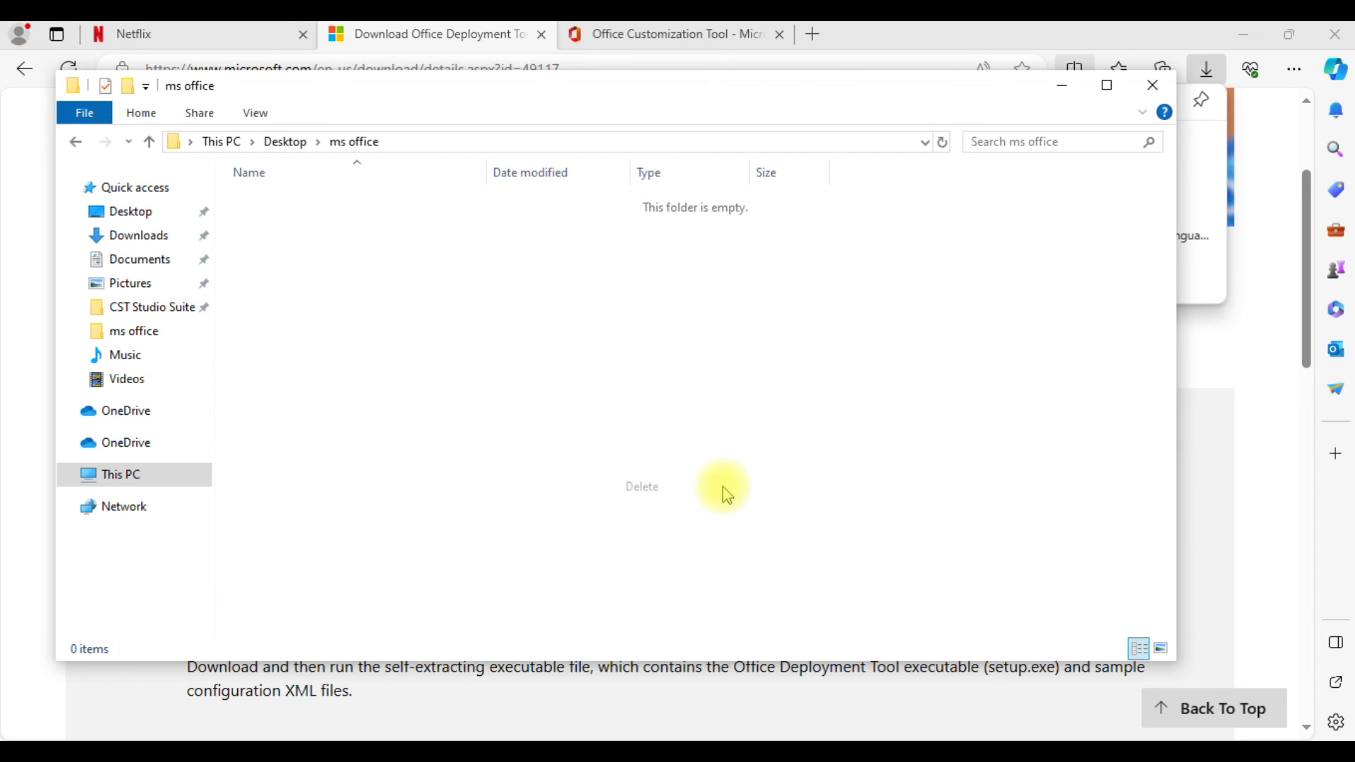
# Close File Explorer and minimize Edge, confirming the ms office folder is empty.
pyautogui.click(1153, 87)
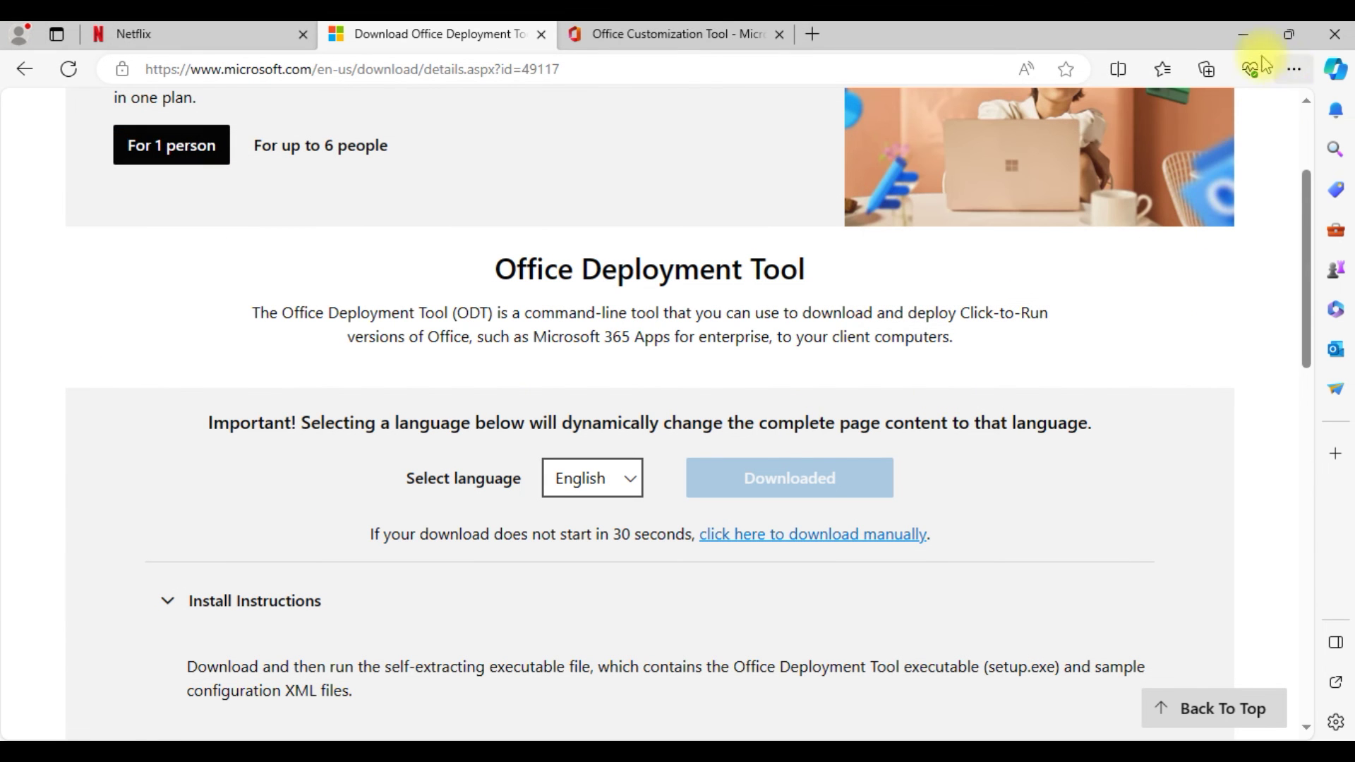
pyautogui.click(1243, 34)
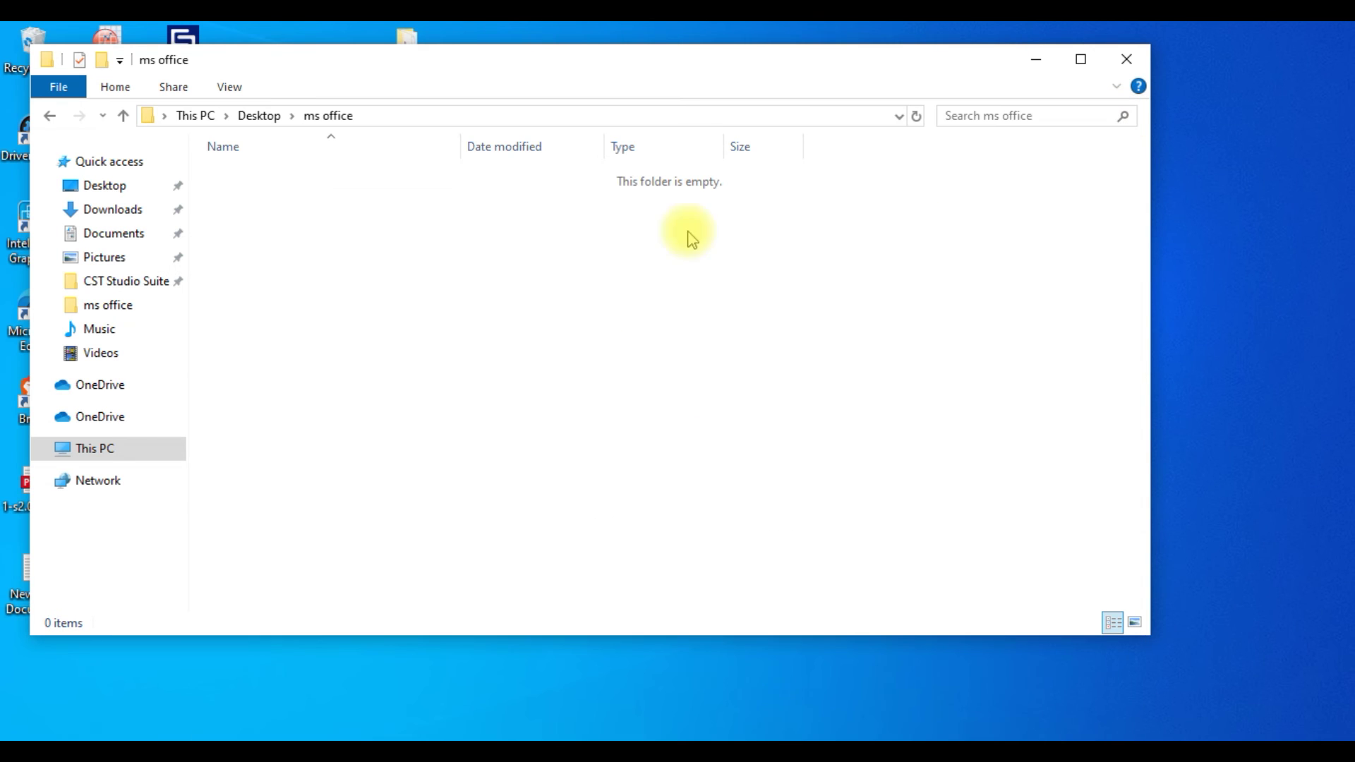
pyautogui.click(1126, 58)
pyautogui.doubleClick(443, 385)
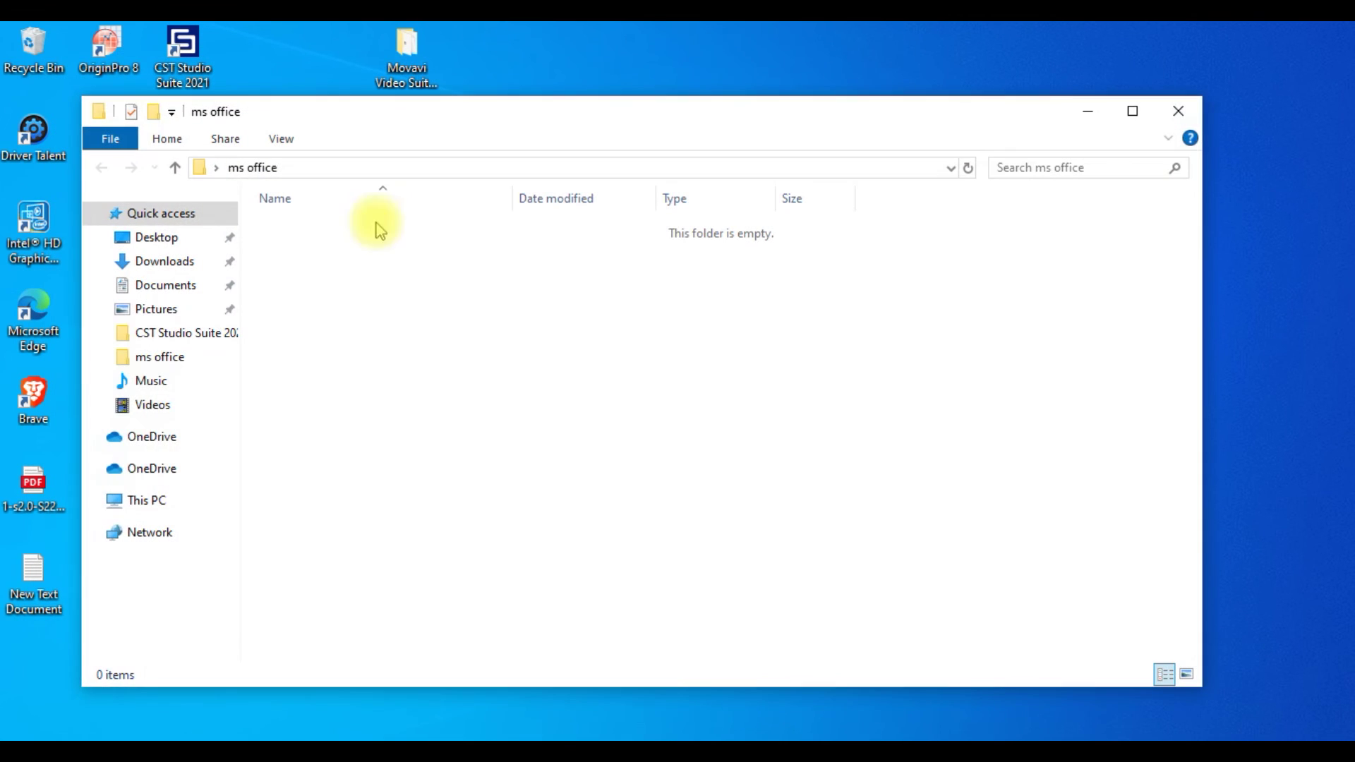
pyautogui.click(1179, 112)
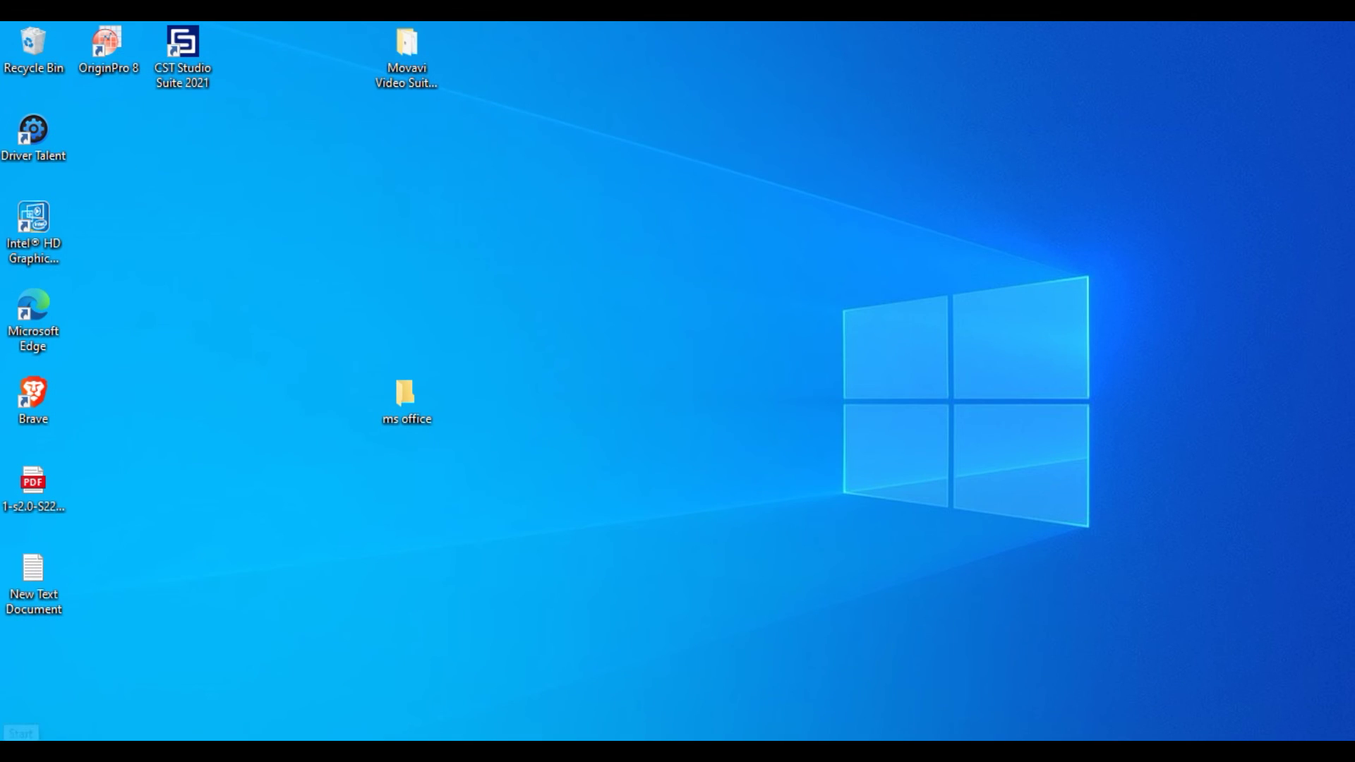
# Launch Word, accept the license agreement, dismiss the privacy notice, and open a blank document.
pyautogui.click(21, 733)
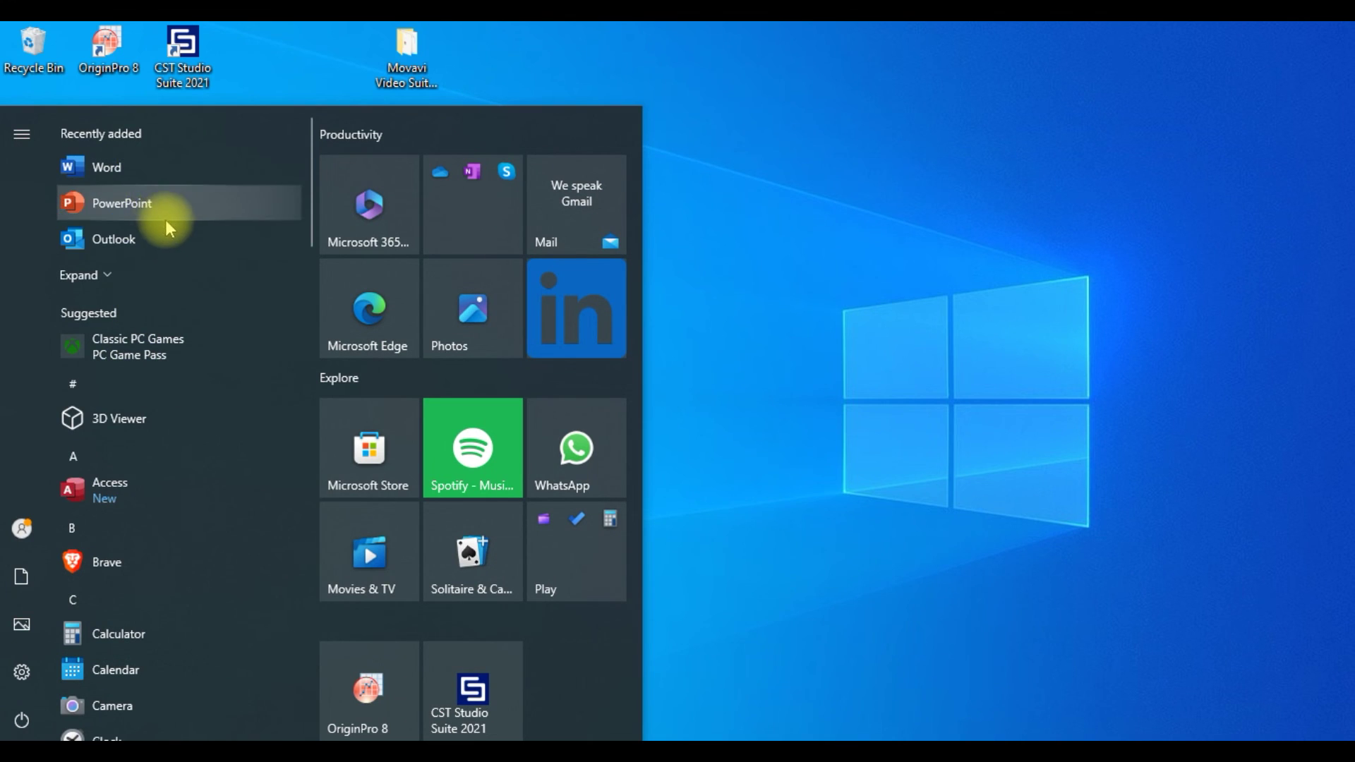
pyautogui.click(186, 174)
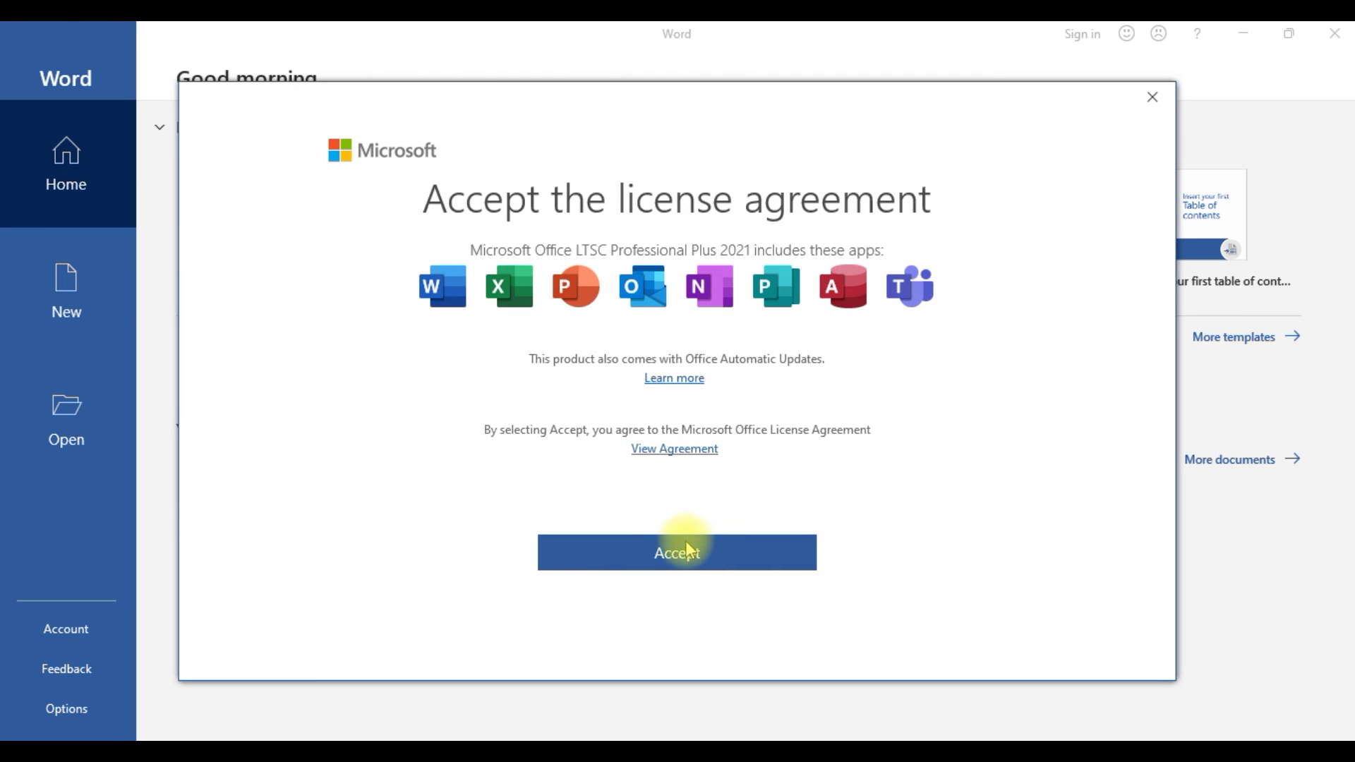
pyautogui.click(695, 557)
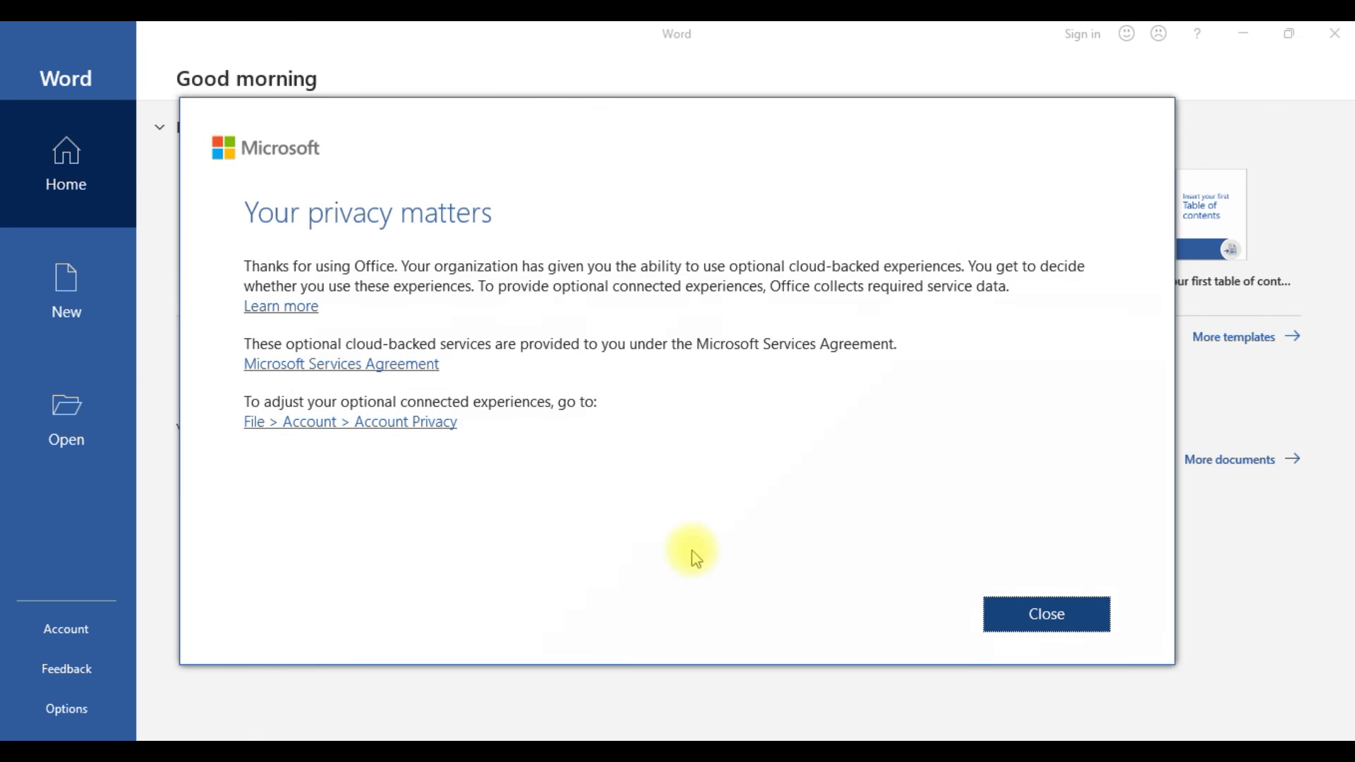
pyautogui.click(1037, 612)
pyautogui.click(272, 227)
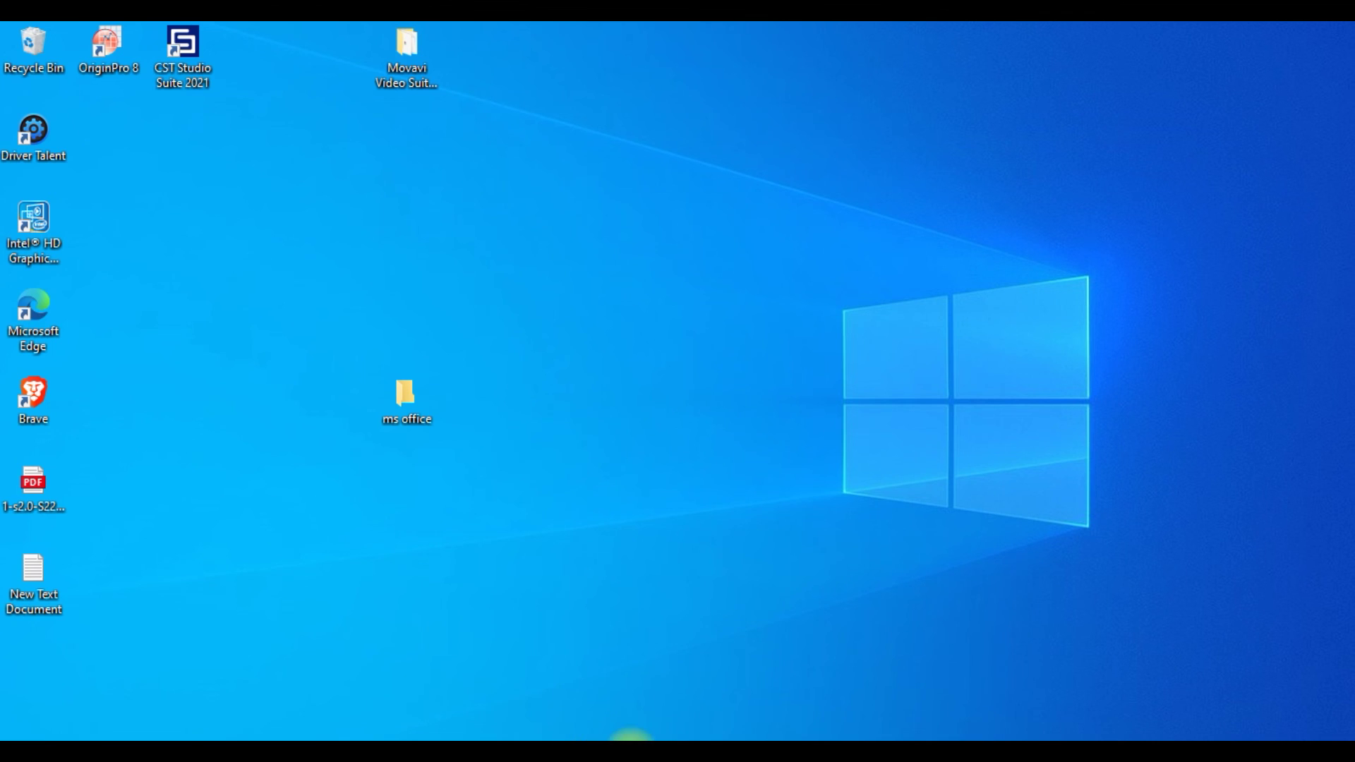
# Launch PowerPoint from Start, create a blank presentation, then close PowerPoint.
pyautogui.click(713, 737)
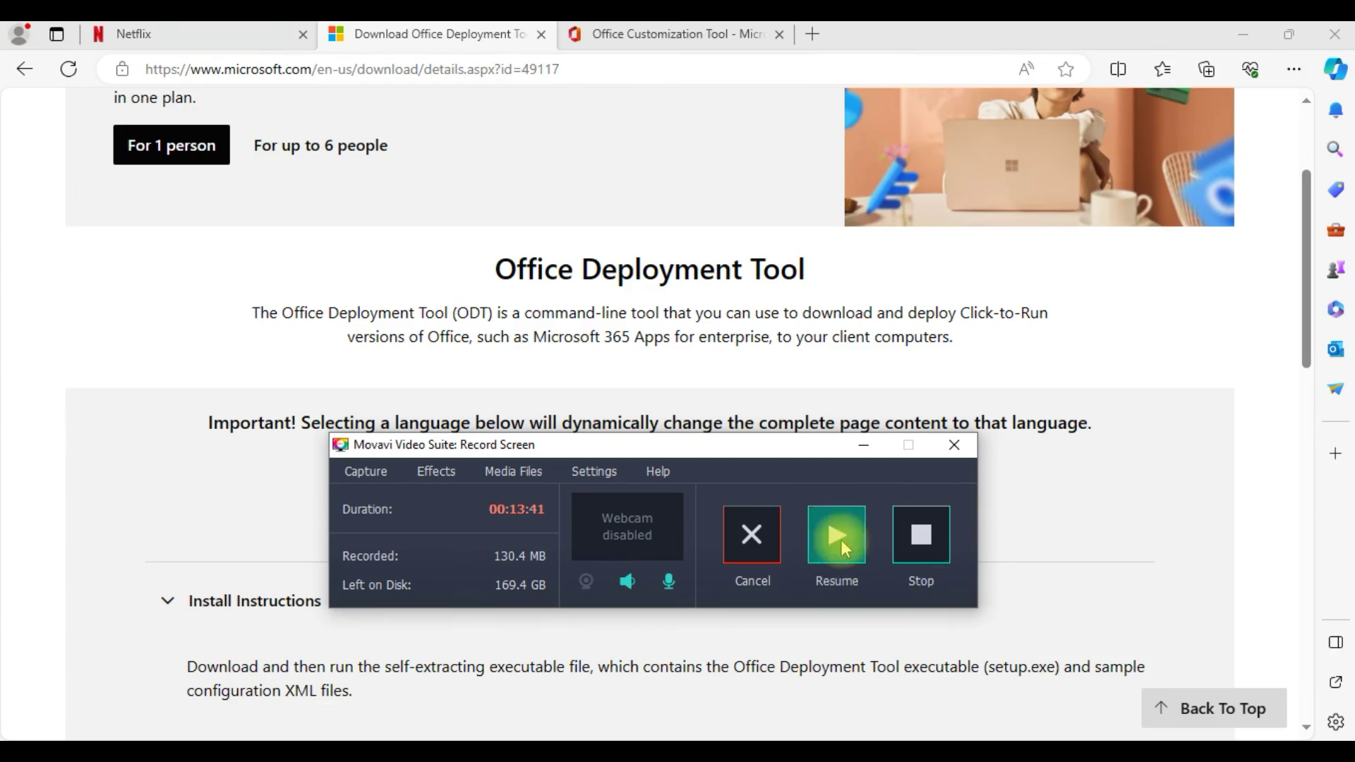
pyautogui.click(839, 536)
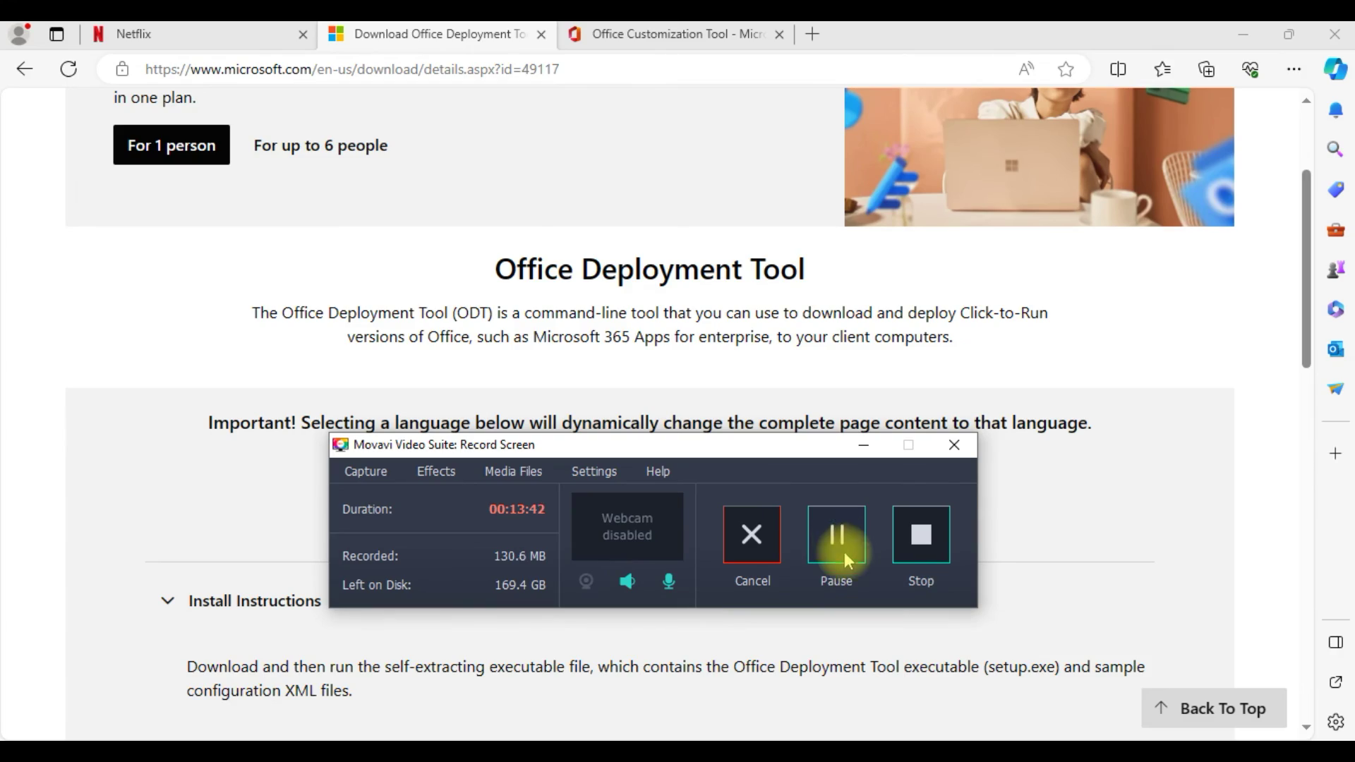
pyautogui.click(1243, 34)
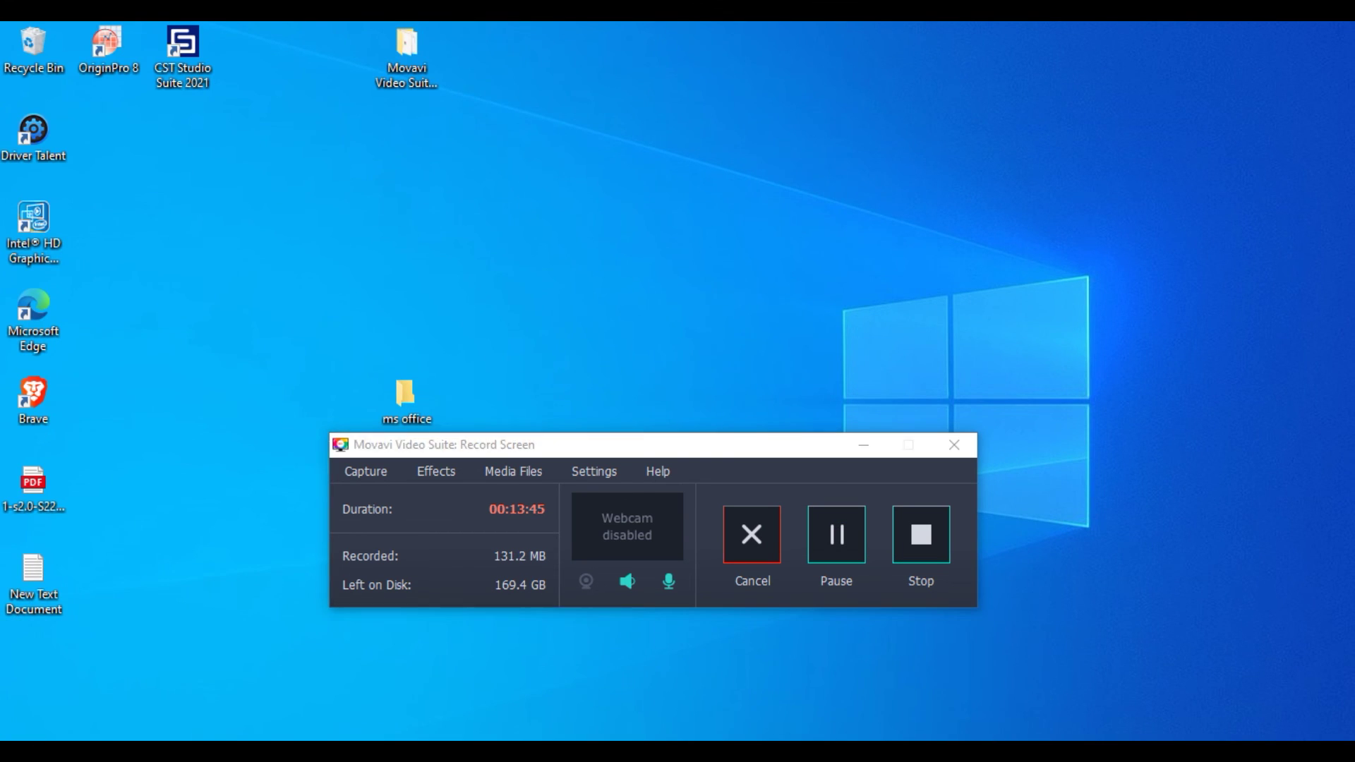
pyautogui.click(21, 730)
pyautogui.click(121, 204)
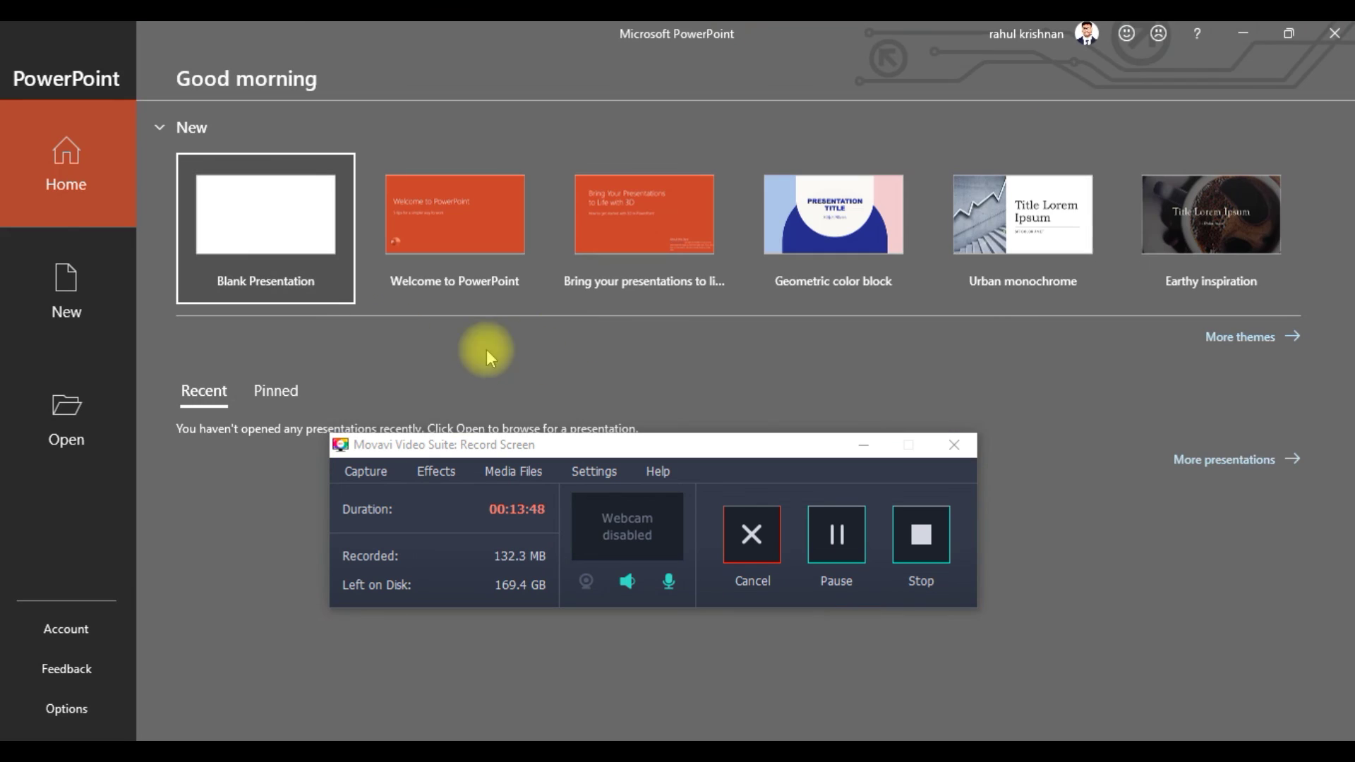
pyautogui.click(242, 217)
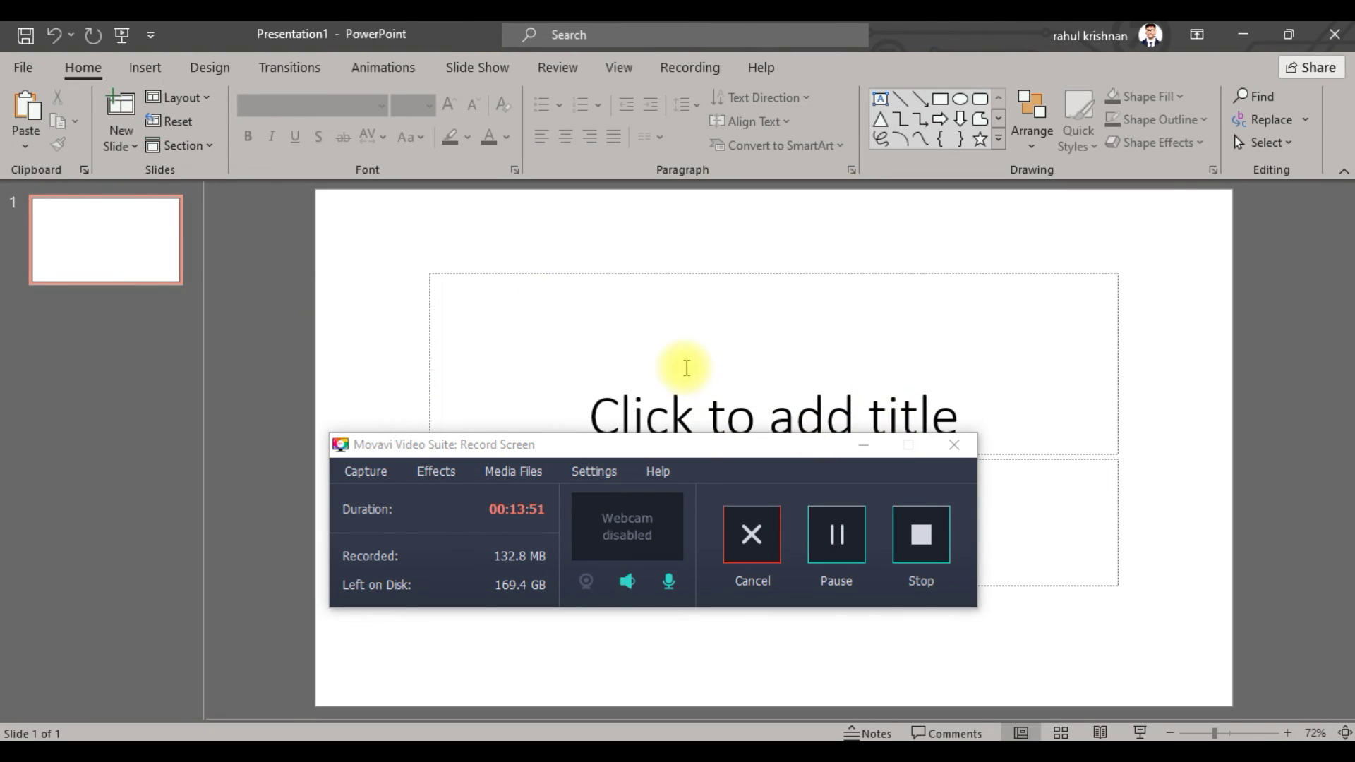
pyautogui.click(1337, 39)
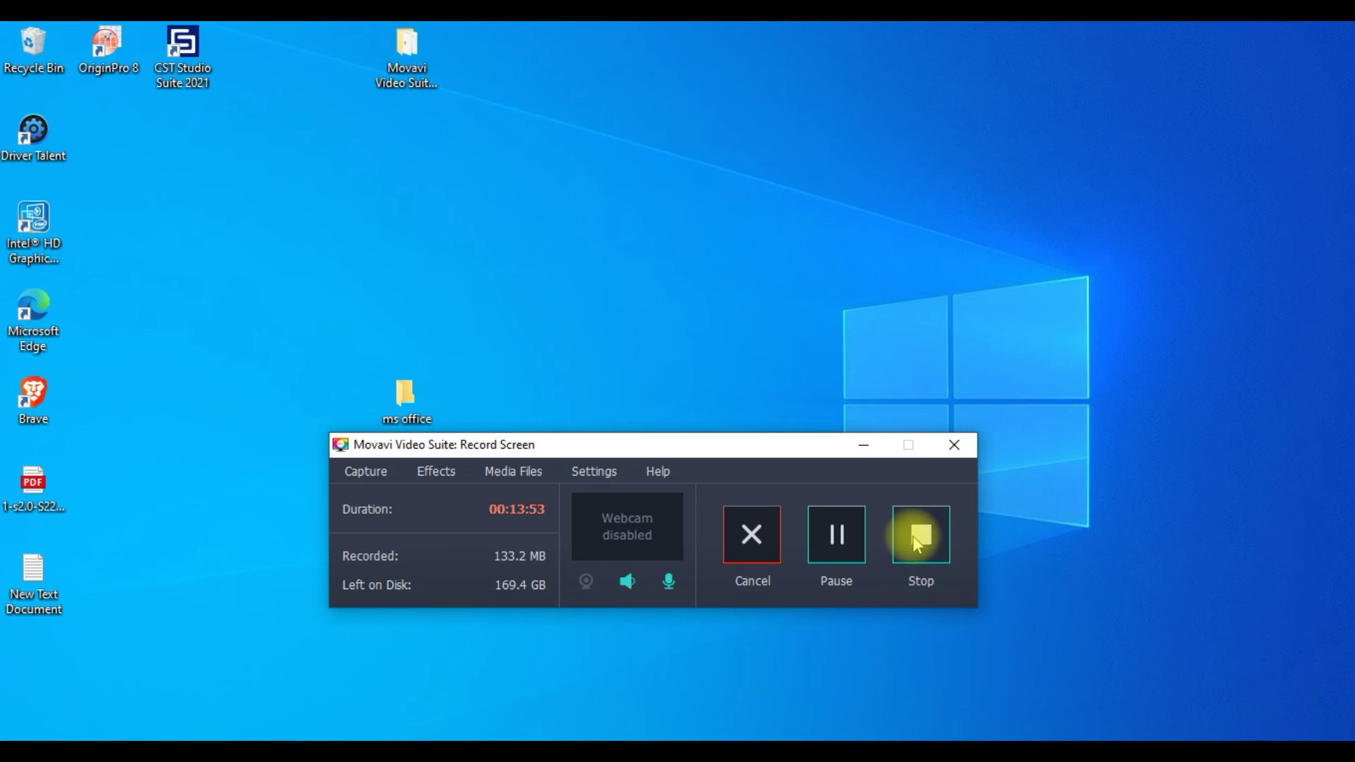